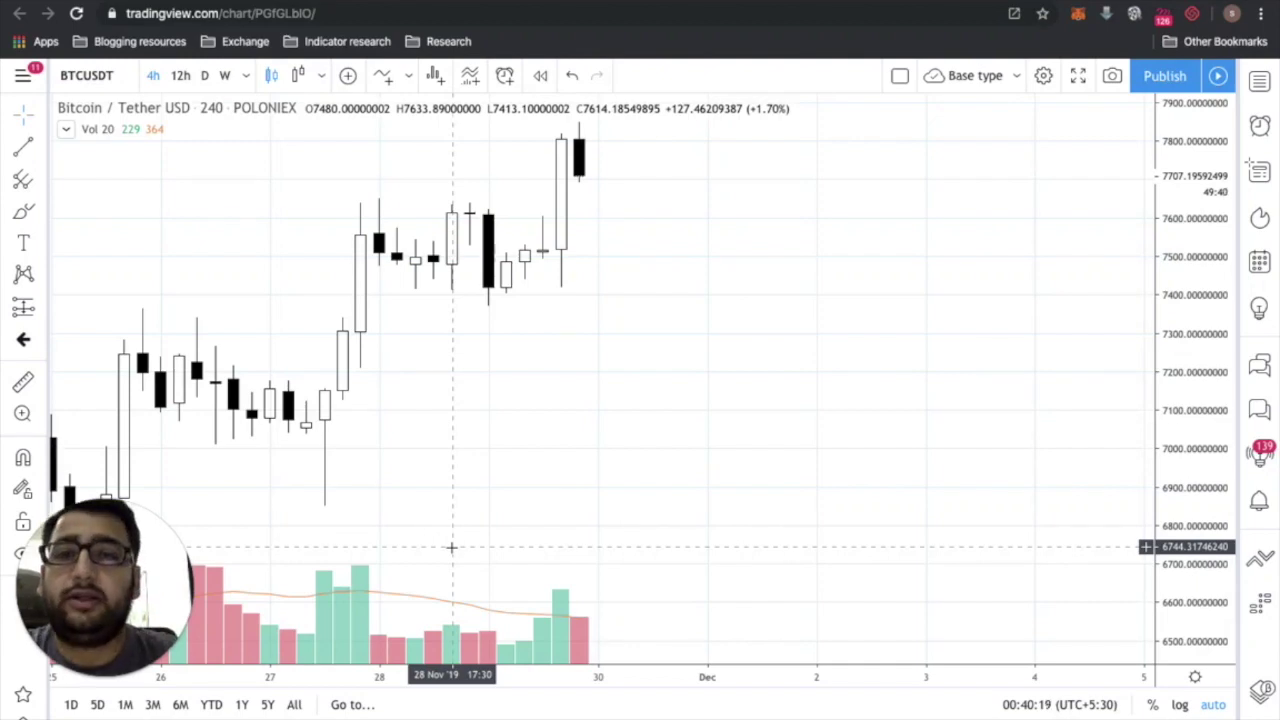
Step: Preview the DailyFX bullish engulfing candle diagram in Google Images, then go to the tradeplan.io tab
{"action": "left_click", "coordinate": [524, 30]}
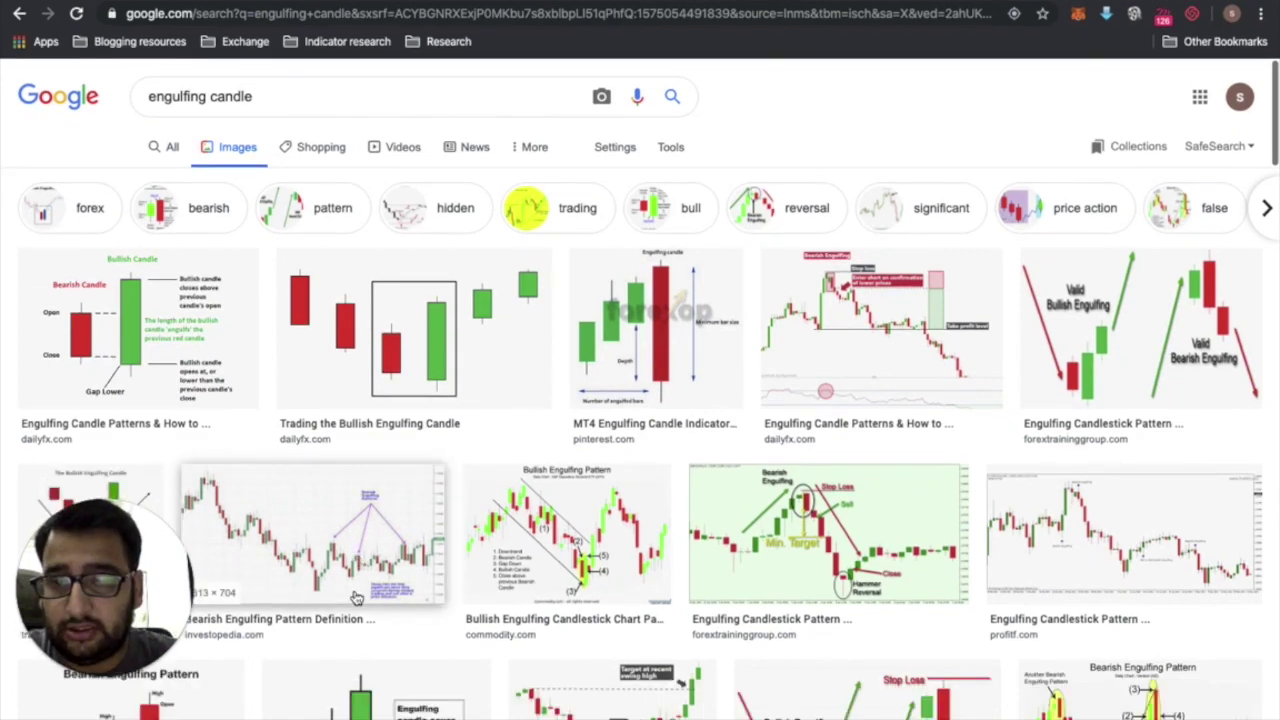
{"action": "scroll", "coordinate": [355, 597], "scroll_direction": "down", "scroll_amount": 1}
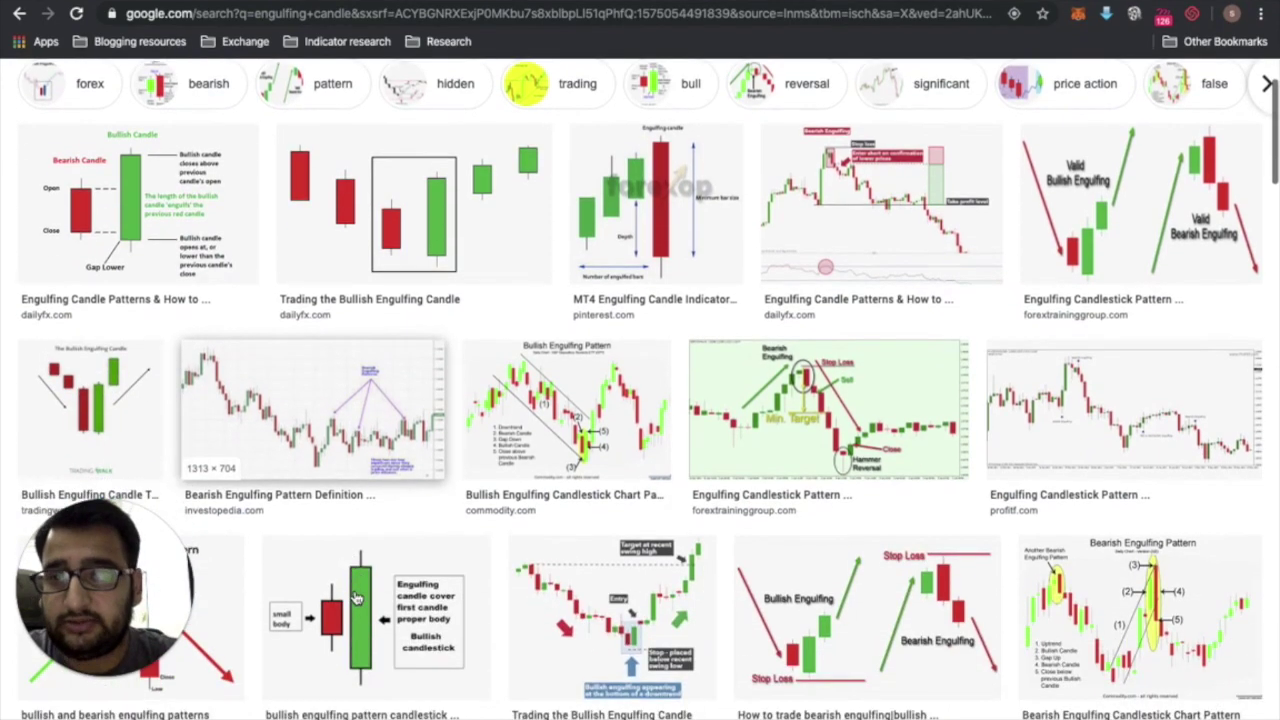
{"action": "left_click", "coordinate": [165, 191]}
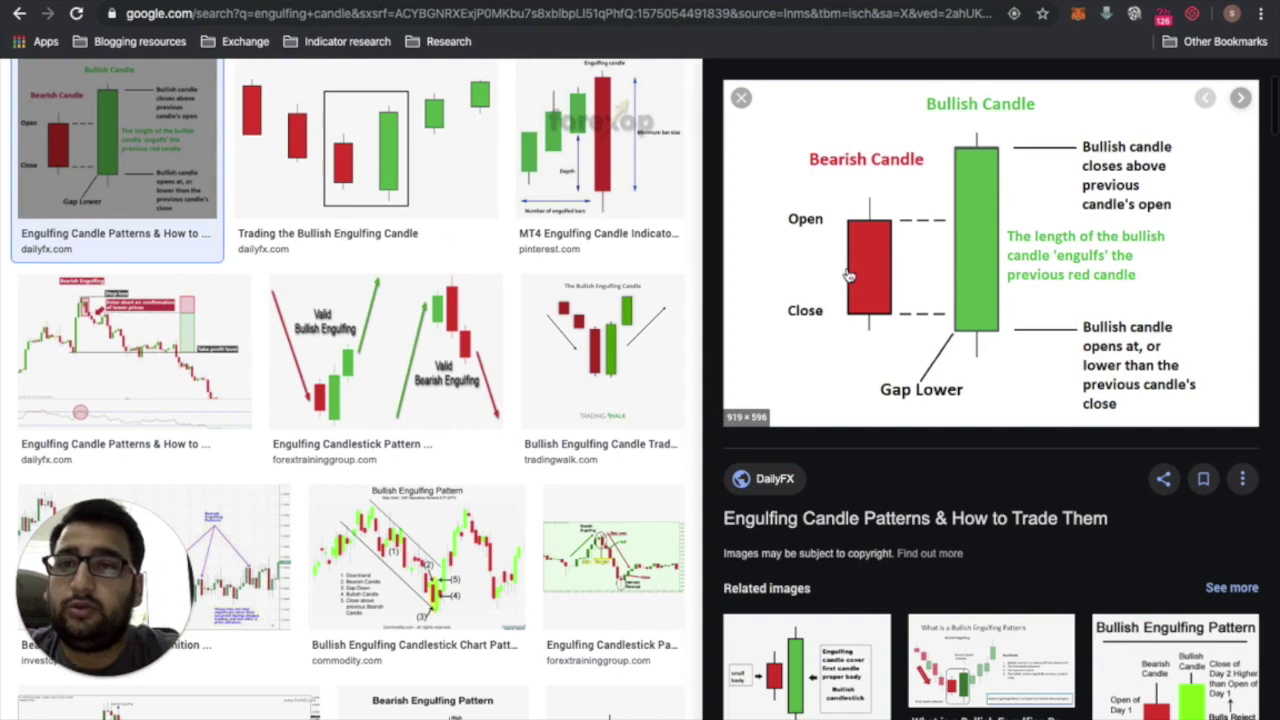
{"action": "left_click", "coordinate": [250, 3]}
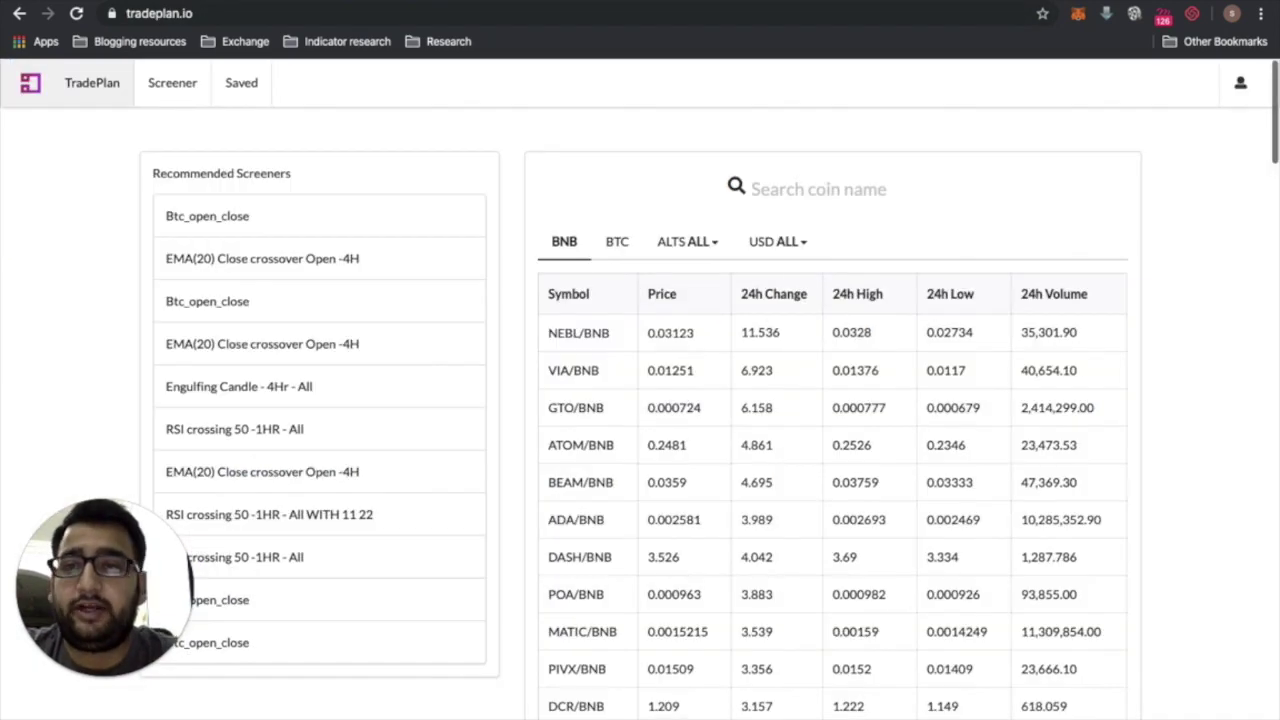
Step: Open TradePlan's screener builder and its quote-currency list
{"action": "left_click", "coordinate": [185, 89]}
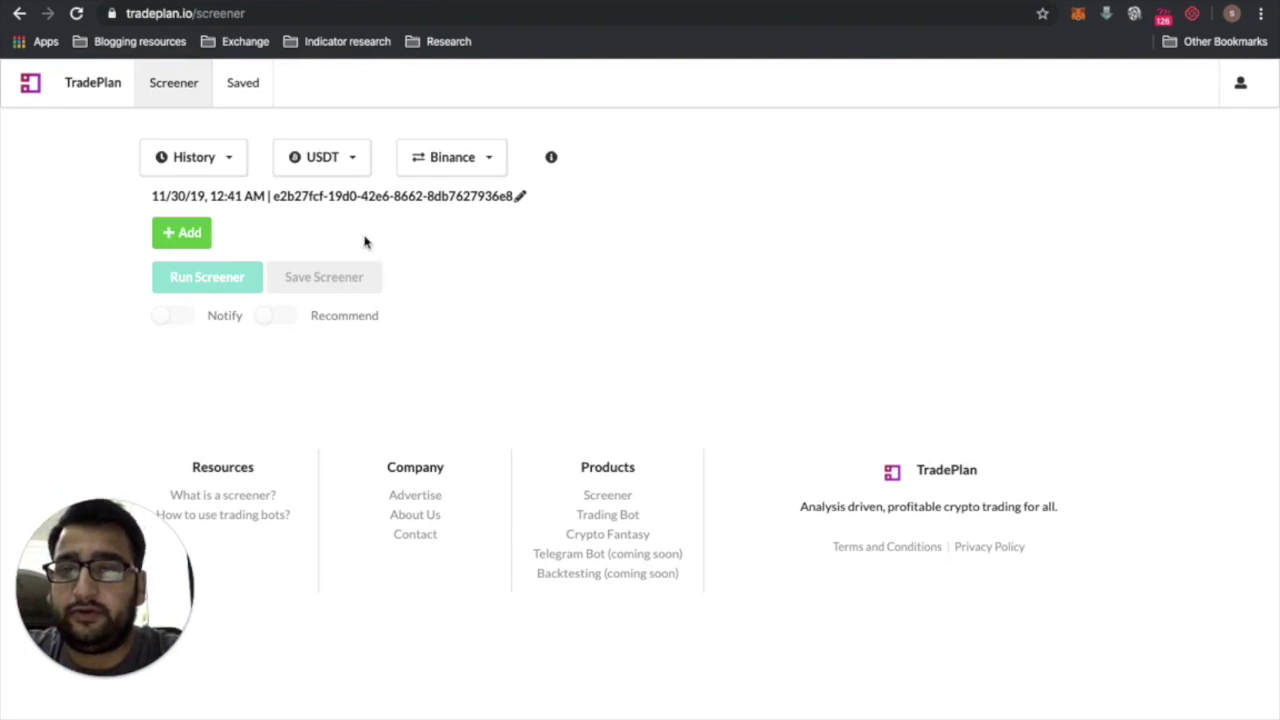
{"action": "left_click", "coordinate": [328, 162]}
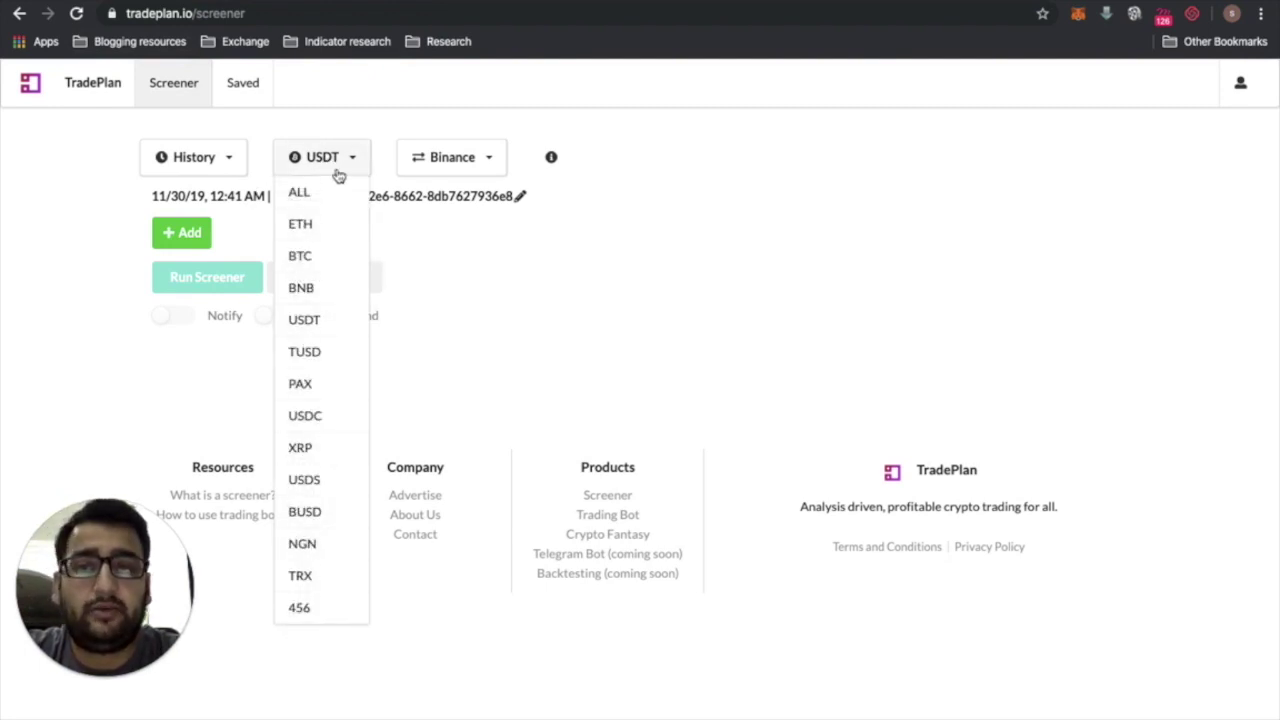
Step: Target BTC-paired coins on the Binance exchange and bring up the screener help guide
{"action": "left_click", "coordinate": [318, 258]}
{"action": "left_click", "coordinate": [471, 175]}
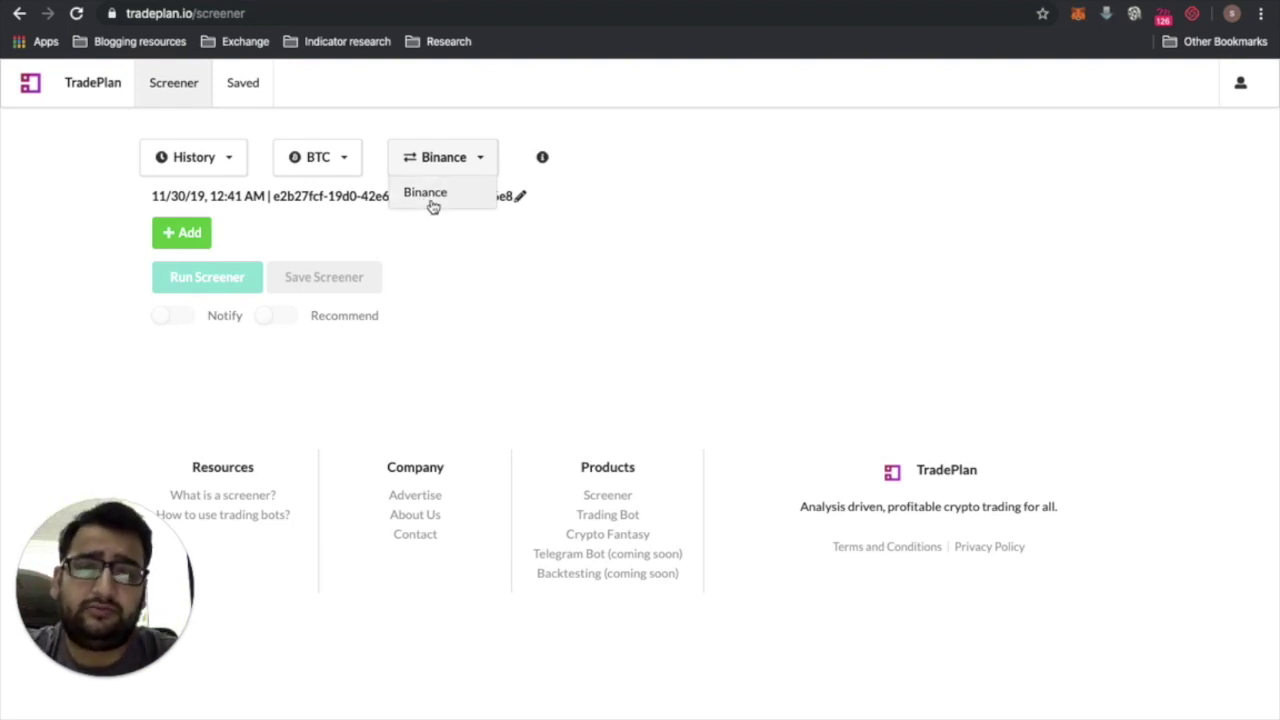
{"action": "left_click", "coordinate": [433, 198]}
{"action": "left_click", "coordinate": [457, 160]}
{"action": "left_click", "coordinate": [646, 227]}
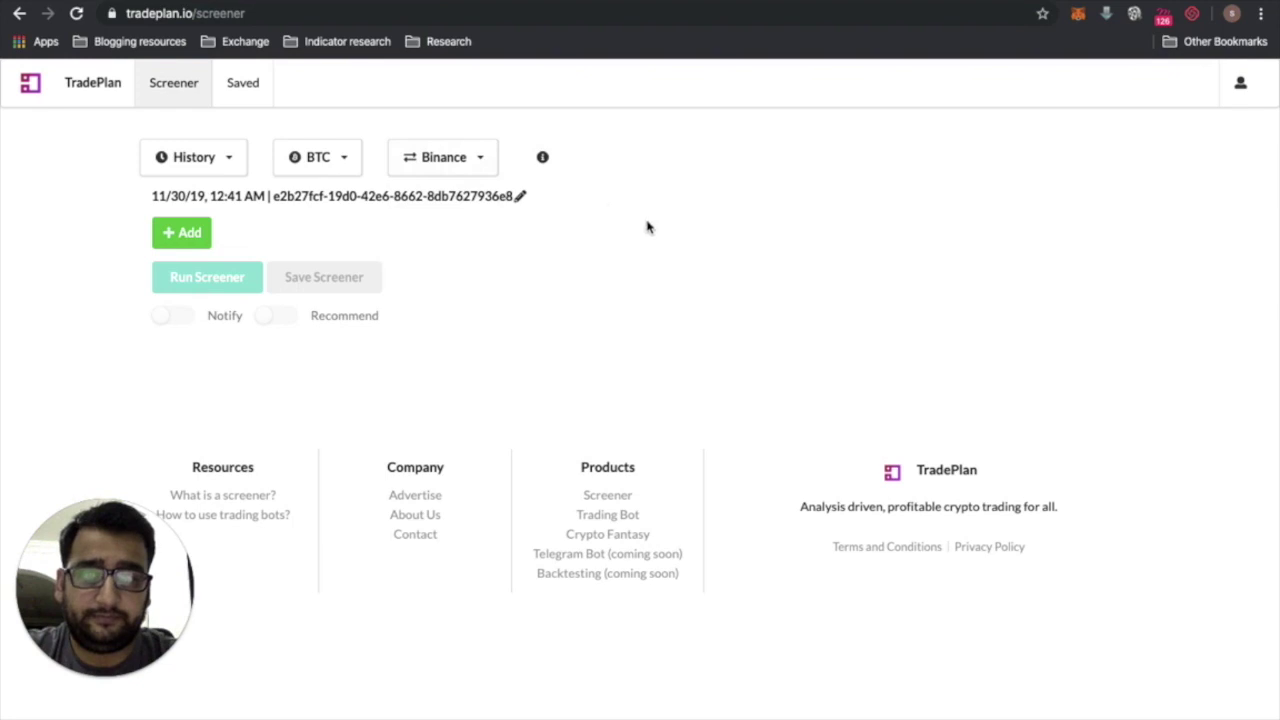
{"action": "left_click", "coordinate": [544, 159]}
{"action": "scroll", "coordinate": [618, 347], "scroll_direction": "down", "scroll_amount": 5}
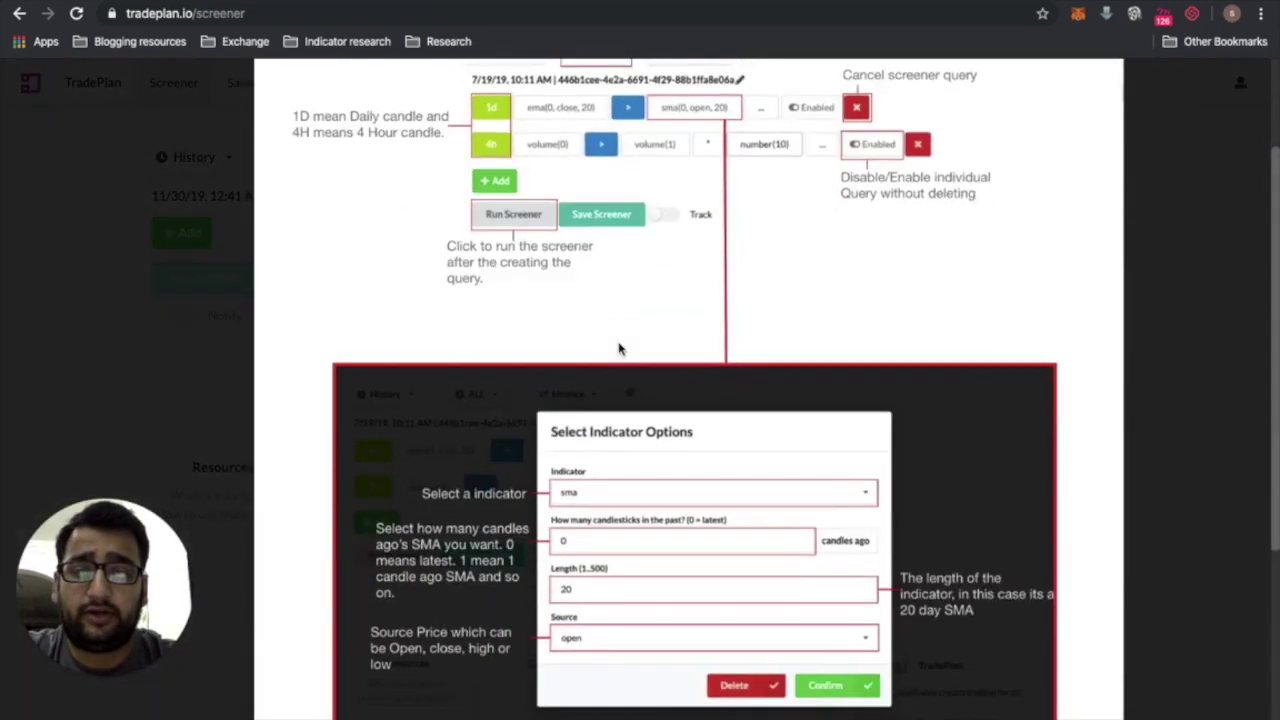
{"action": "scroll", "coordinate": [618, 347], "scroll_direction": "up", "scroll_amount": 4}
{"action": "scroll", "coordinate": [618, 347], "scroll_direction": "down", "scroll_amount": 5}
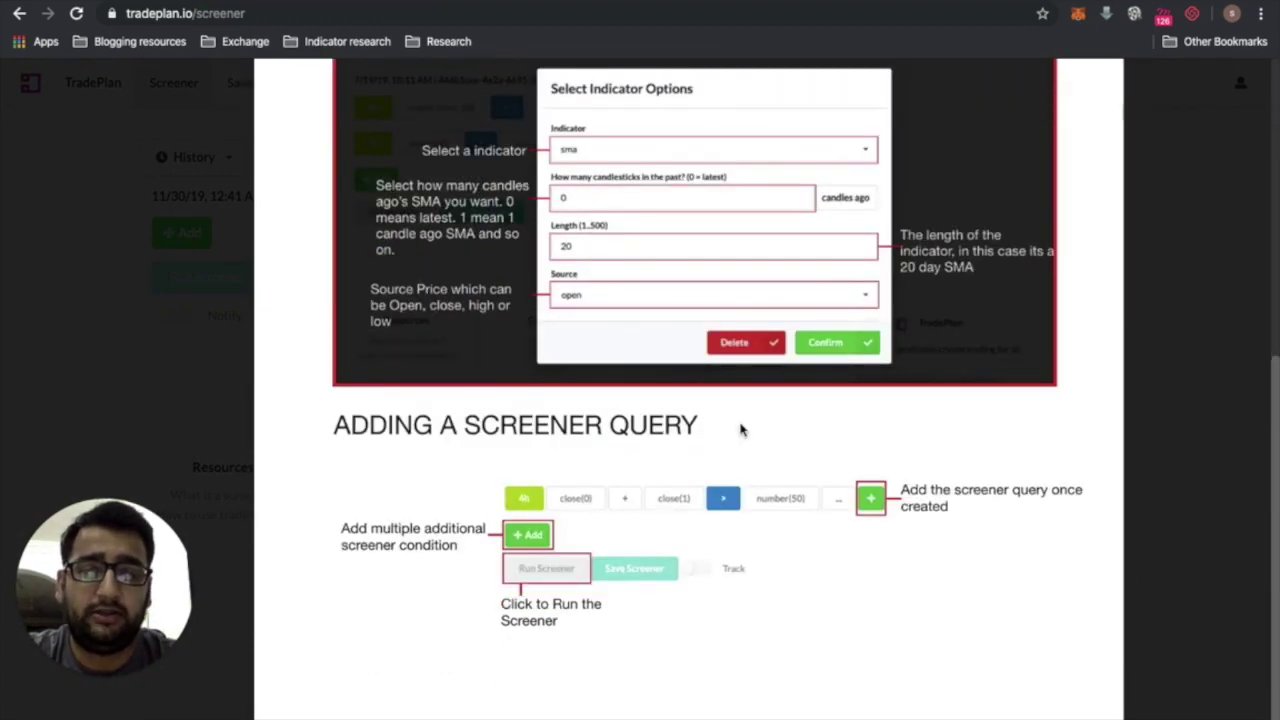
{"action": "scroll", "coordinate": [744, 427], "scroll_direction": "up", "scroll_amount": 5}
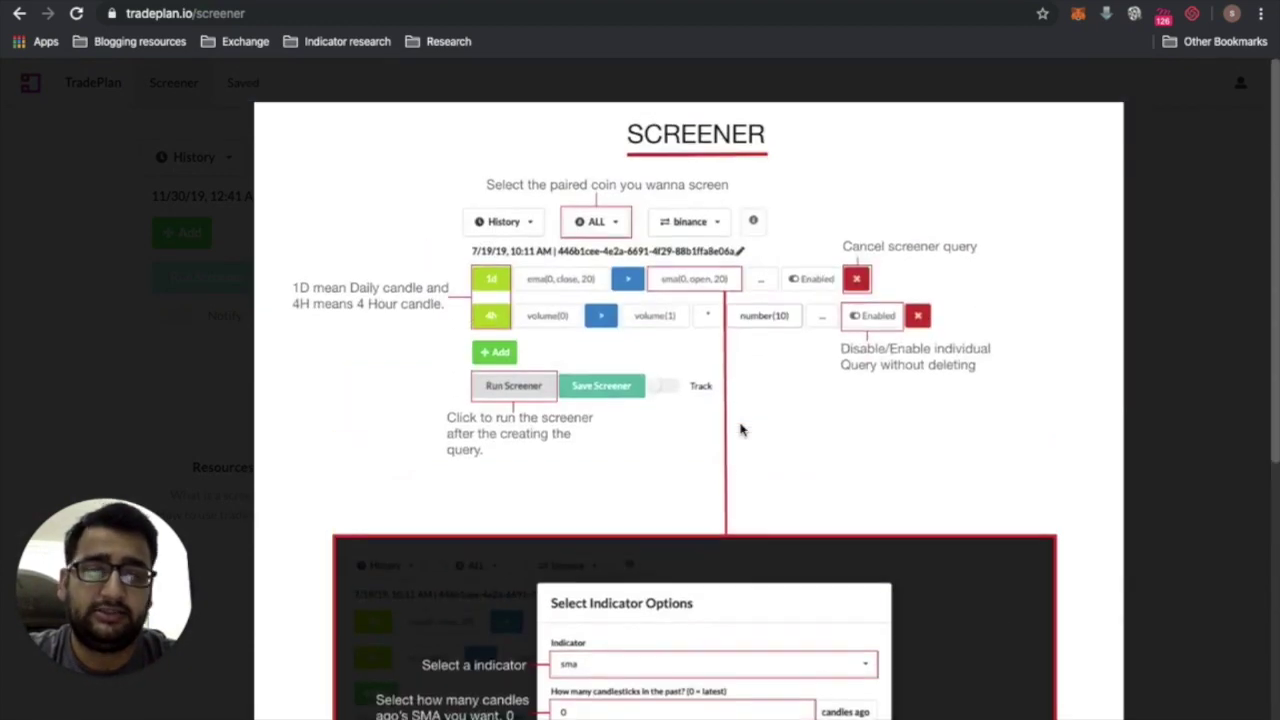
{"action": "left_click", "coordinate": [1196, 165]}
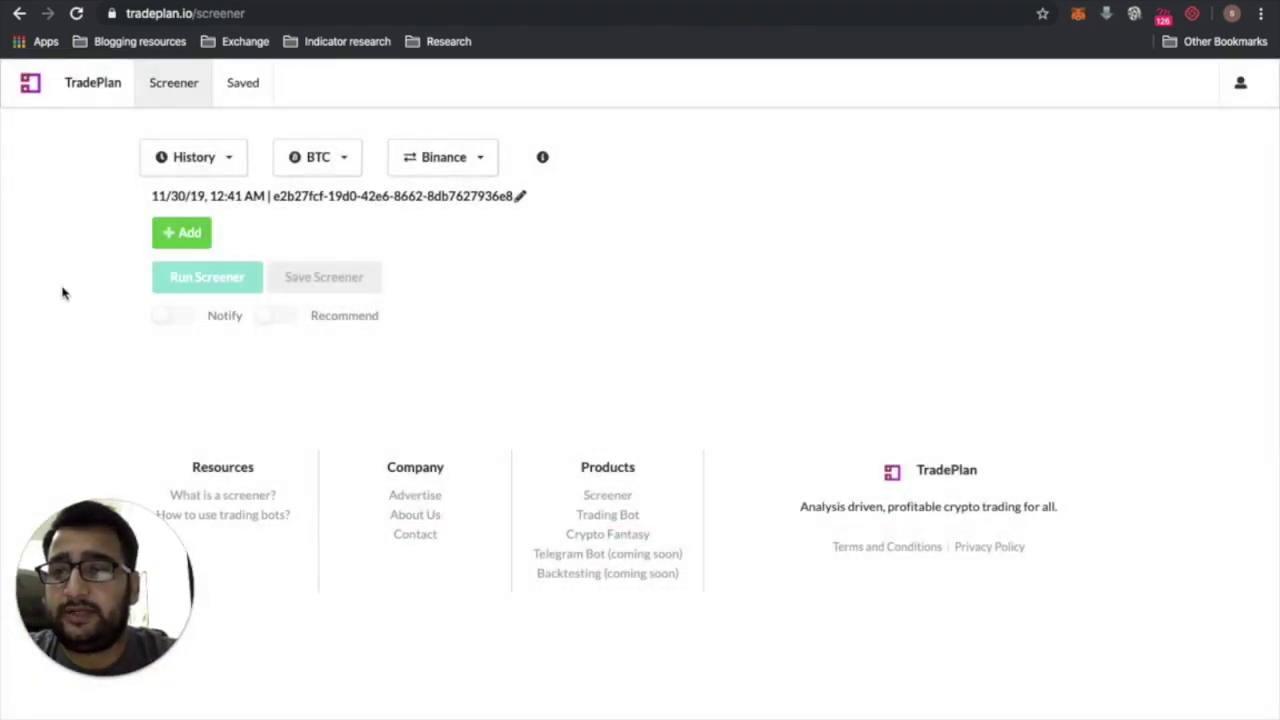
{"action": "left_click", "coordinate": [187, 238]}
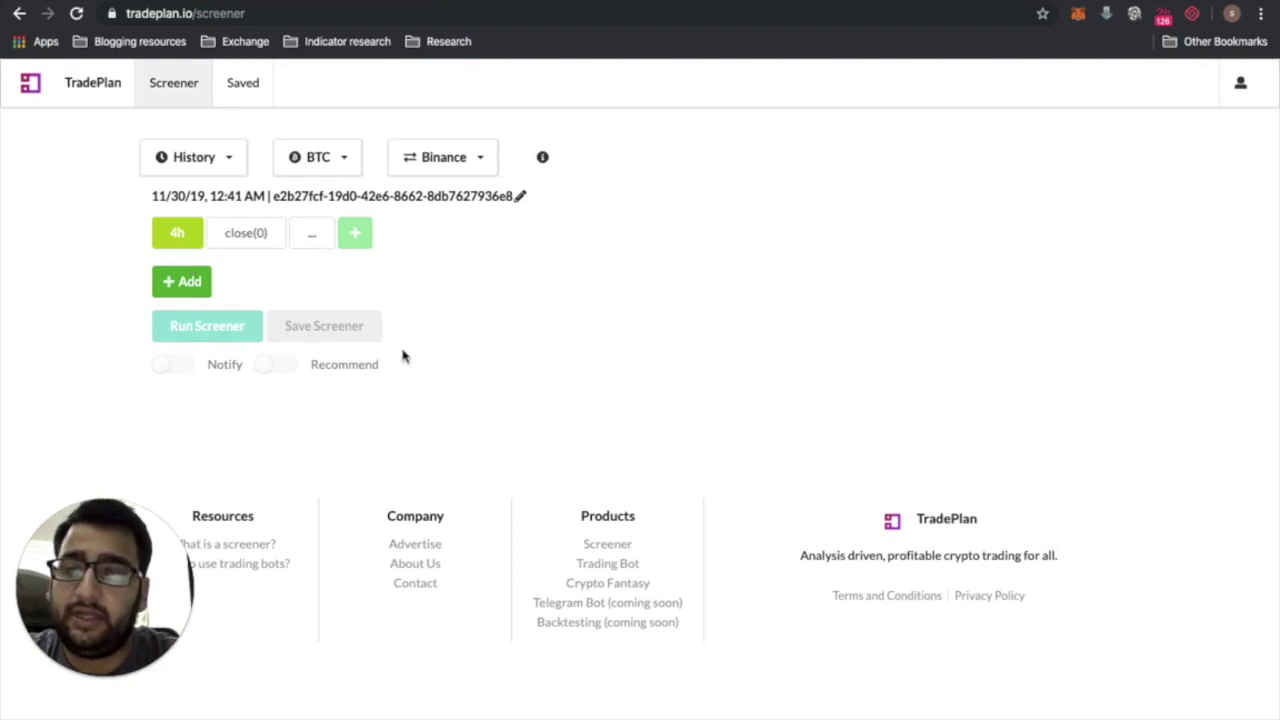
Step: Add a first criterion row starting with close(0) on the 4h interval, then check the engulfing reference image
{"action": "left_click", "coordinate": [188, 240]}
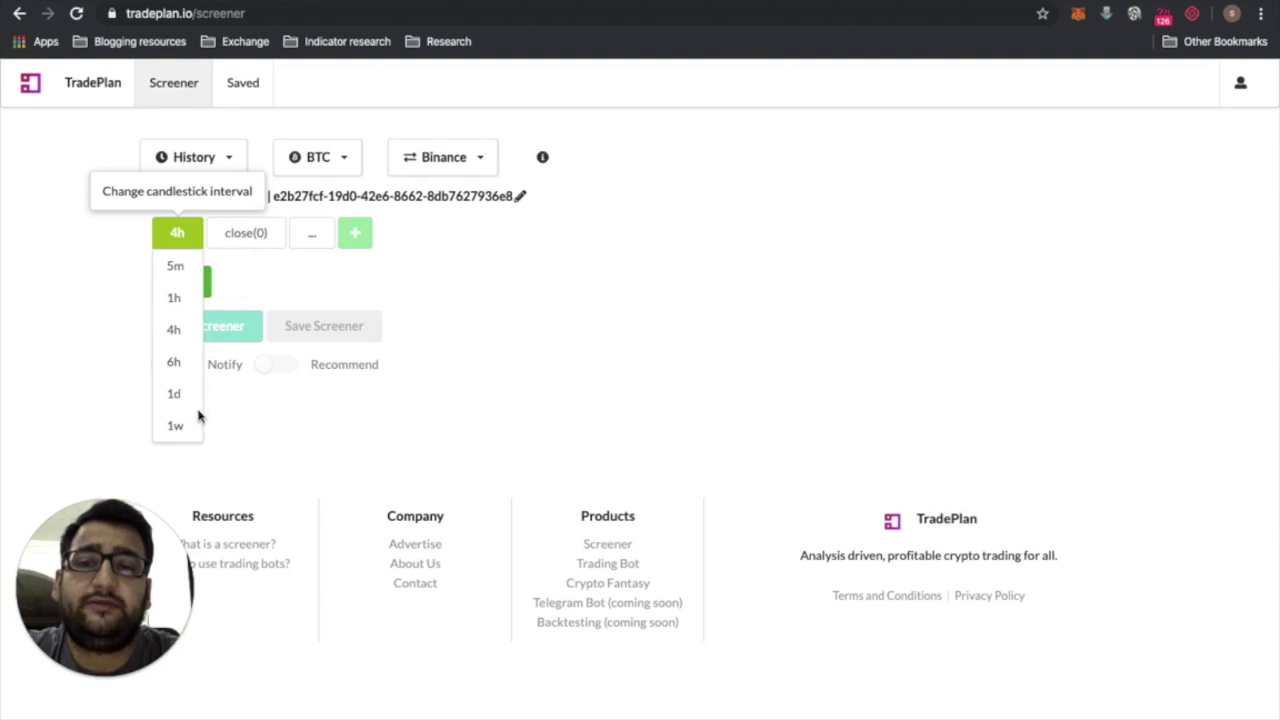
{"action": "left_click", "coordinate": [162, 233]}
{"action": "left_click", "coordinate": [193, 157]}
{"action": "left_click", "coordinate": [57, 229]}
{"action": "left_click", "coordinate": [160, 235]}
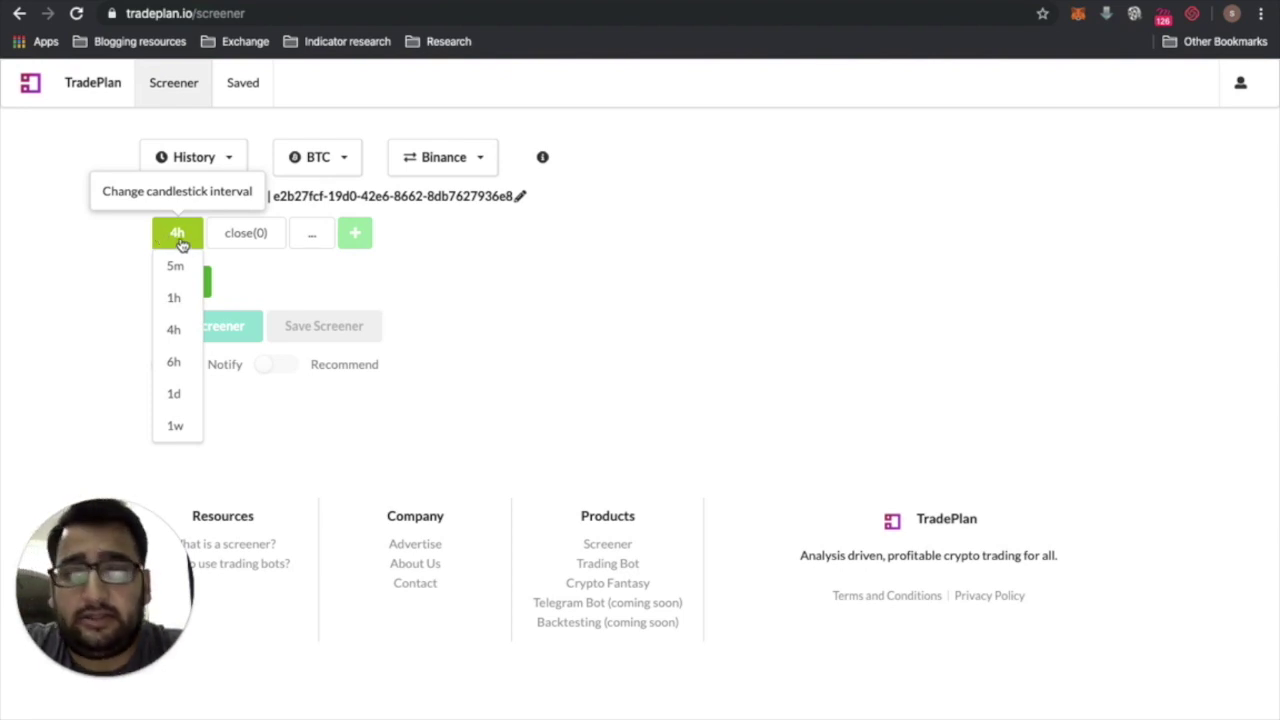
{"action": "left_click", "coordinate": [181, 245]}
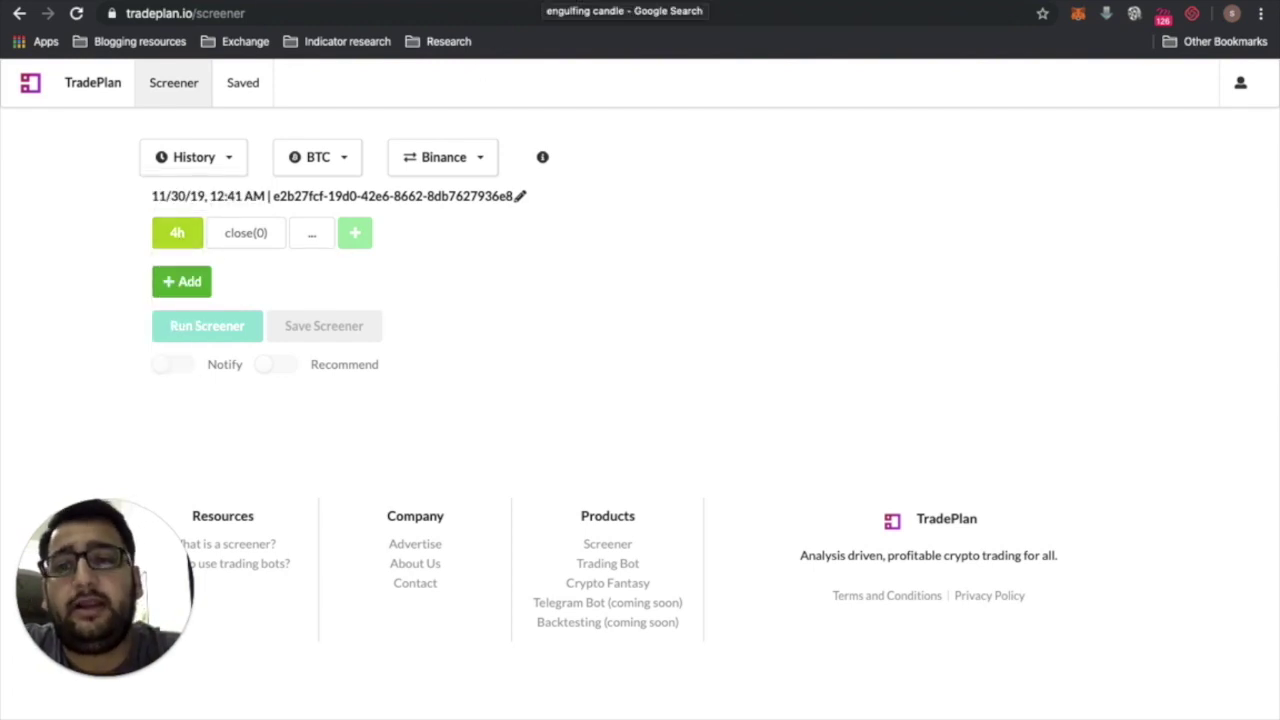
{"action": "left_click", "coordinate": [624, 11]}
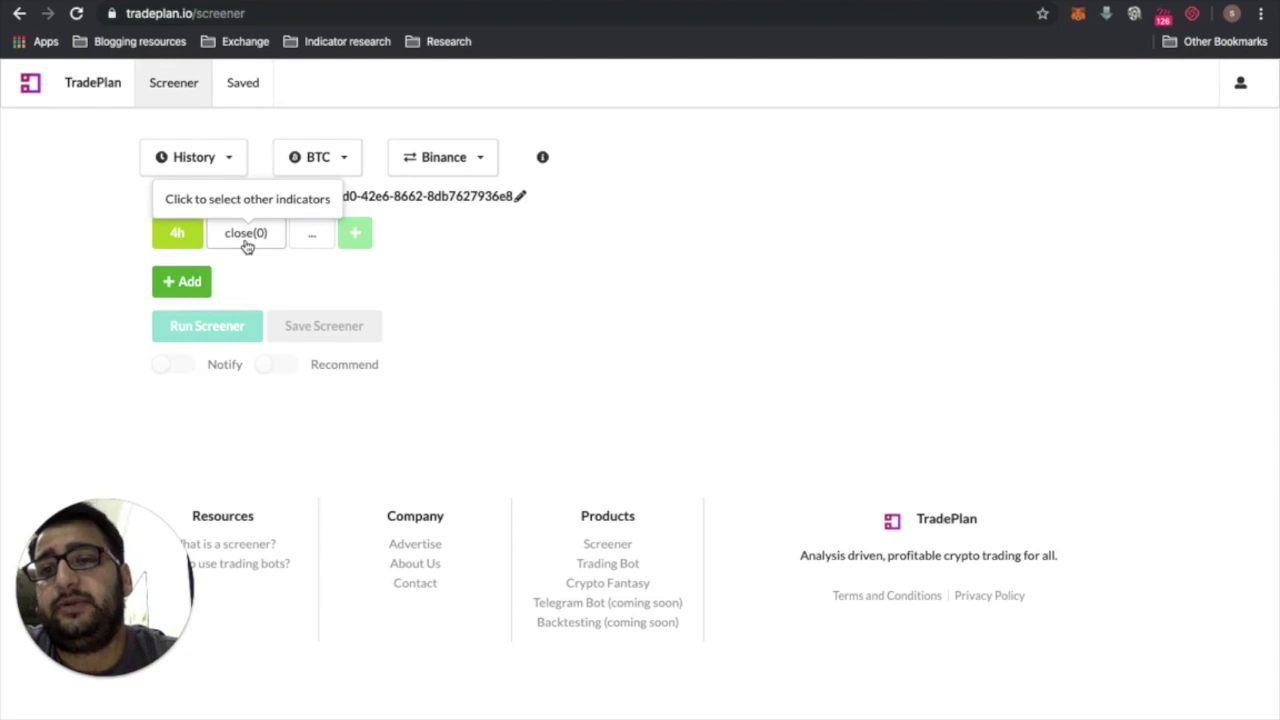
Step: Complete and add the condition 4h close(0) > open(0), then revisit the engulfing diagram
{"action": "left_click", "coordinate": [312, 236]}
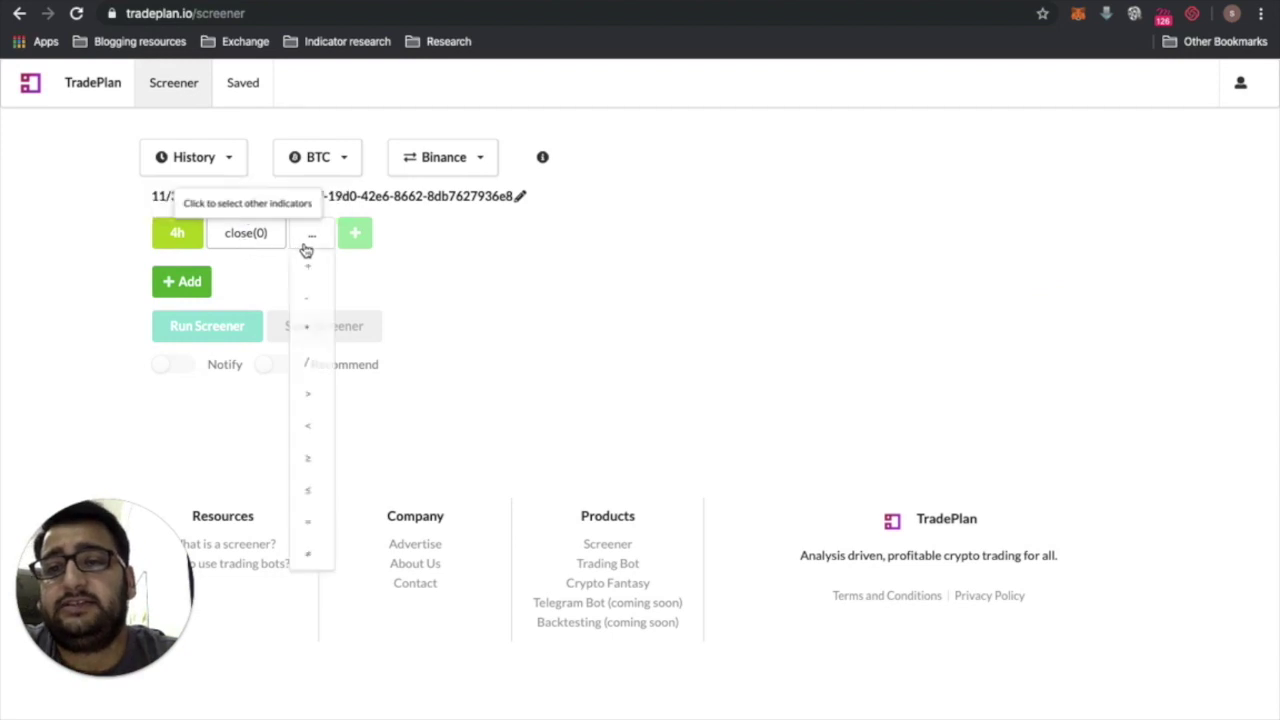
{"action": "left_click", "coordinate": [311, 395]}
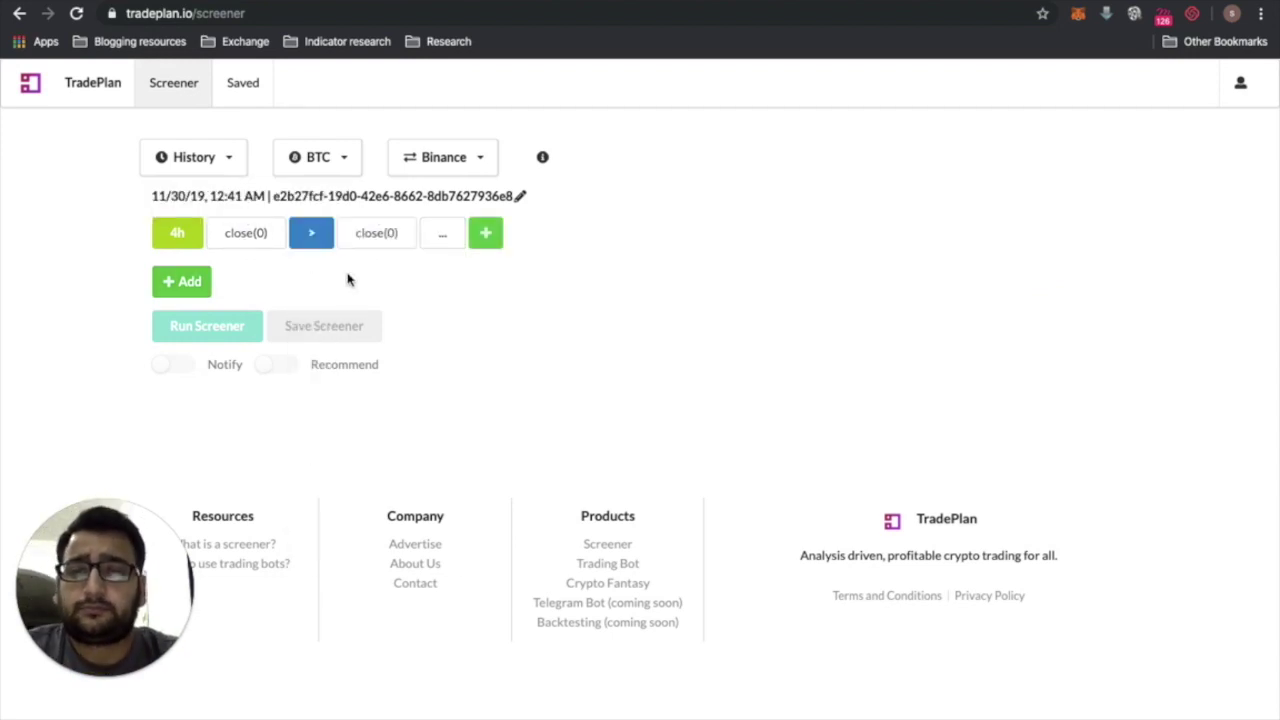
{"action": "left_click", "coordinate": [367, 246]}
{"action": "left_click", "coordinate": [461, 388]}
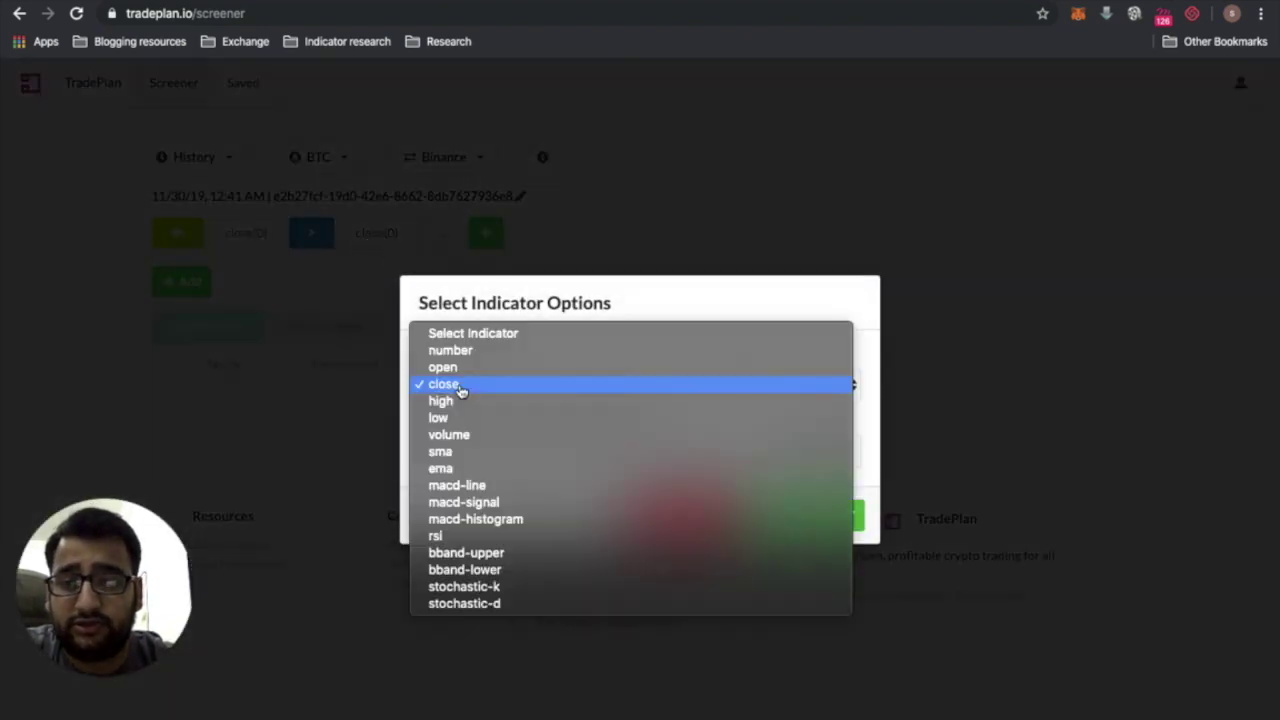
{"action": "left_click", "coordinate": [466, 370]}
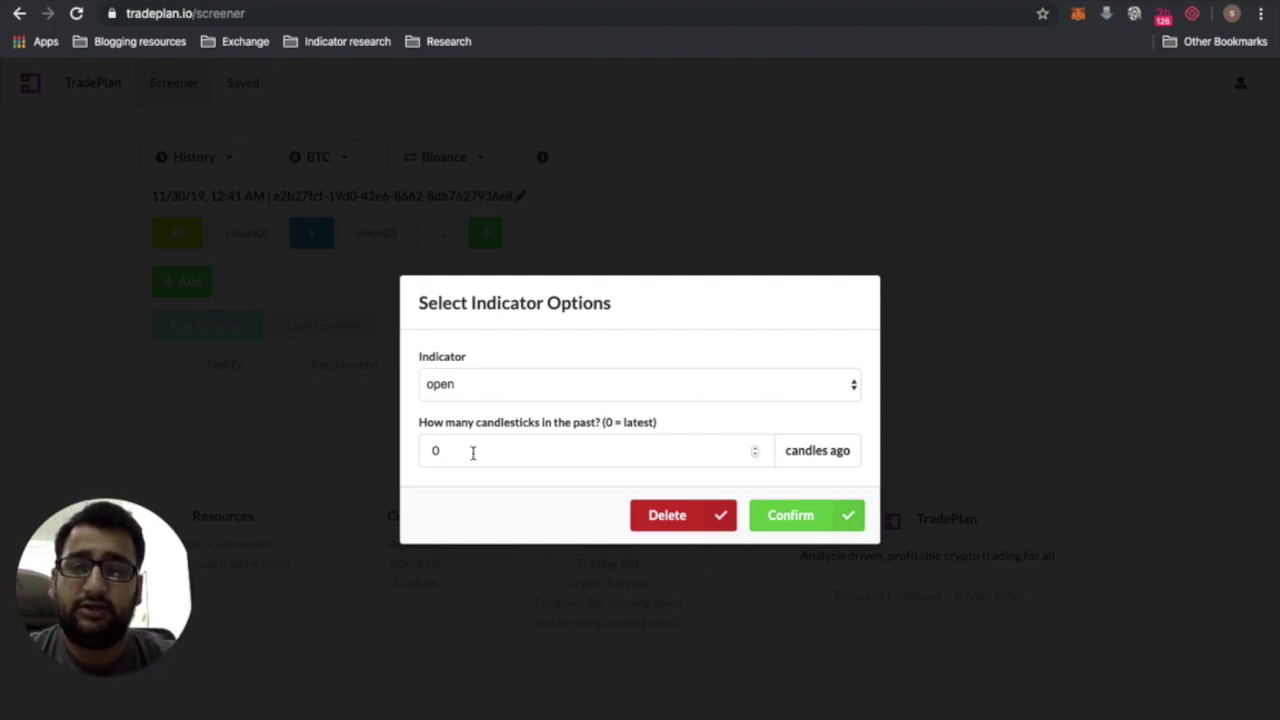
{"action": "left_click", "coordinate": [778, 514]}
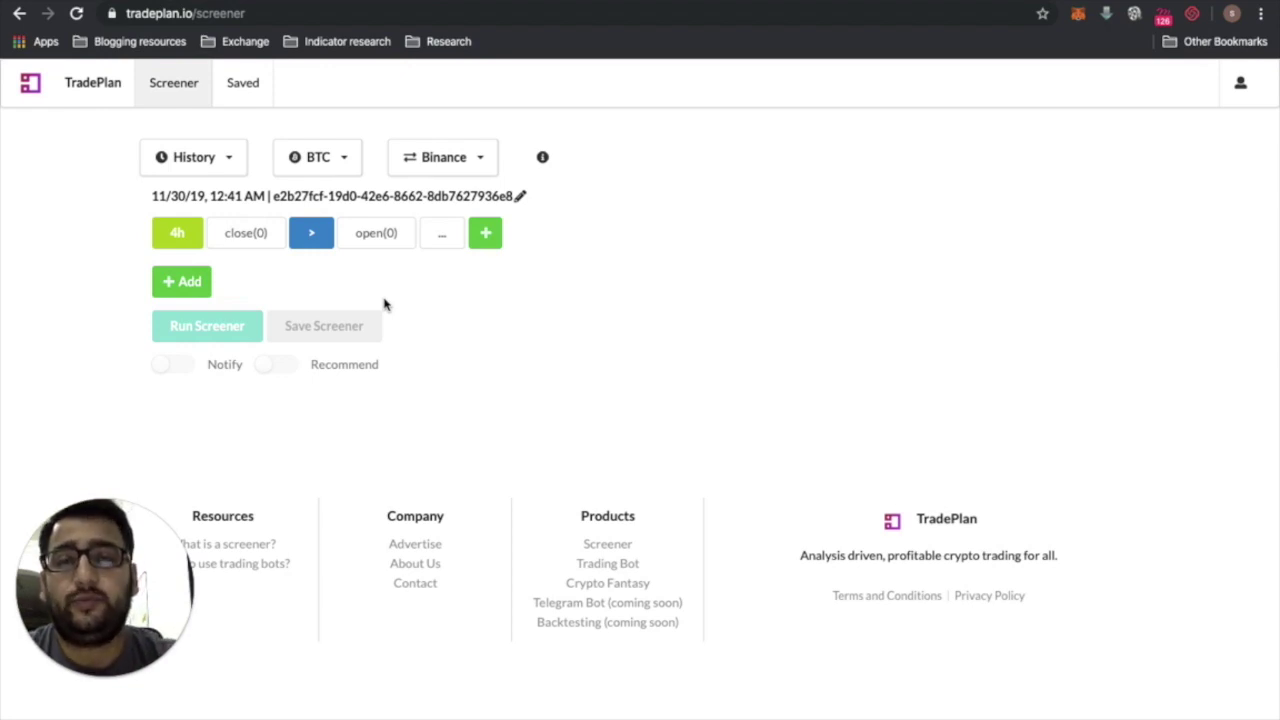
{"action": "left_click", "coordinate": [486, 234]}
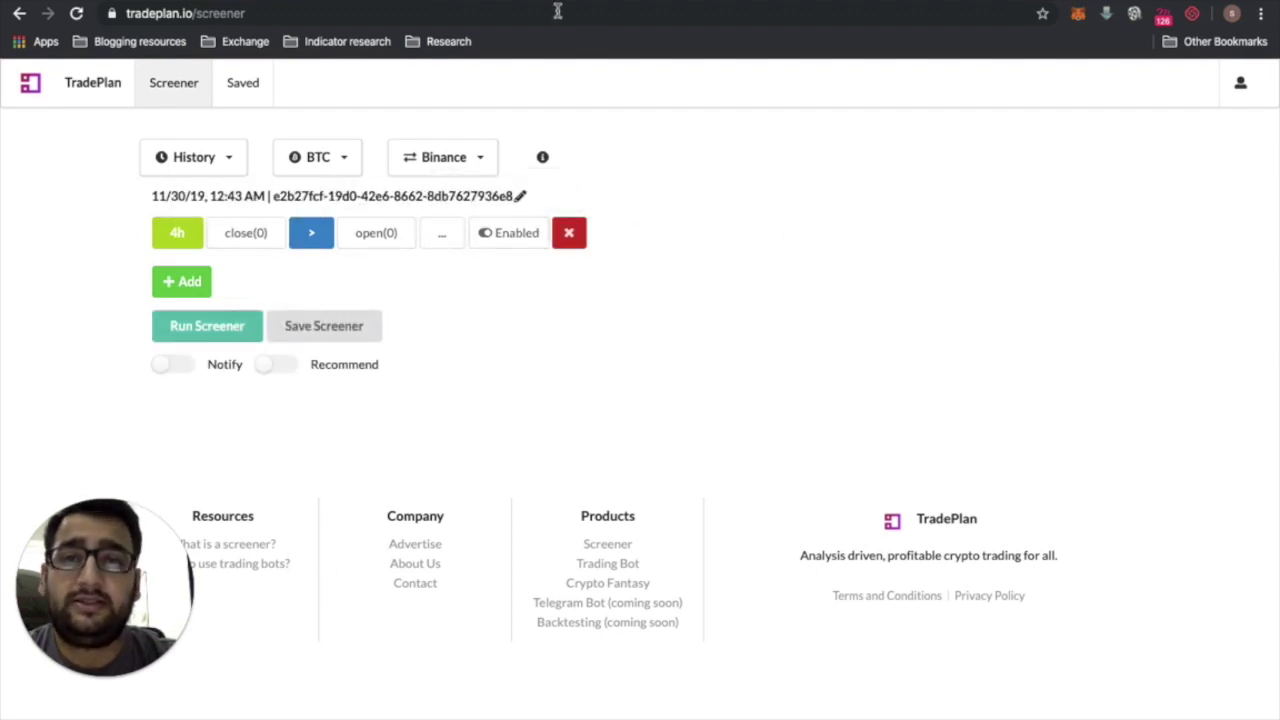
{"action": "left_click", "coordinate": [505, 2]}
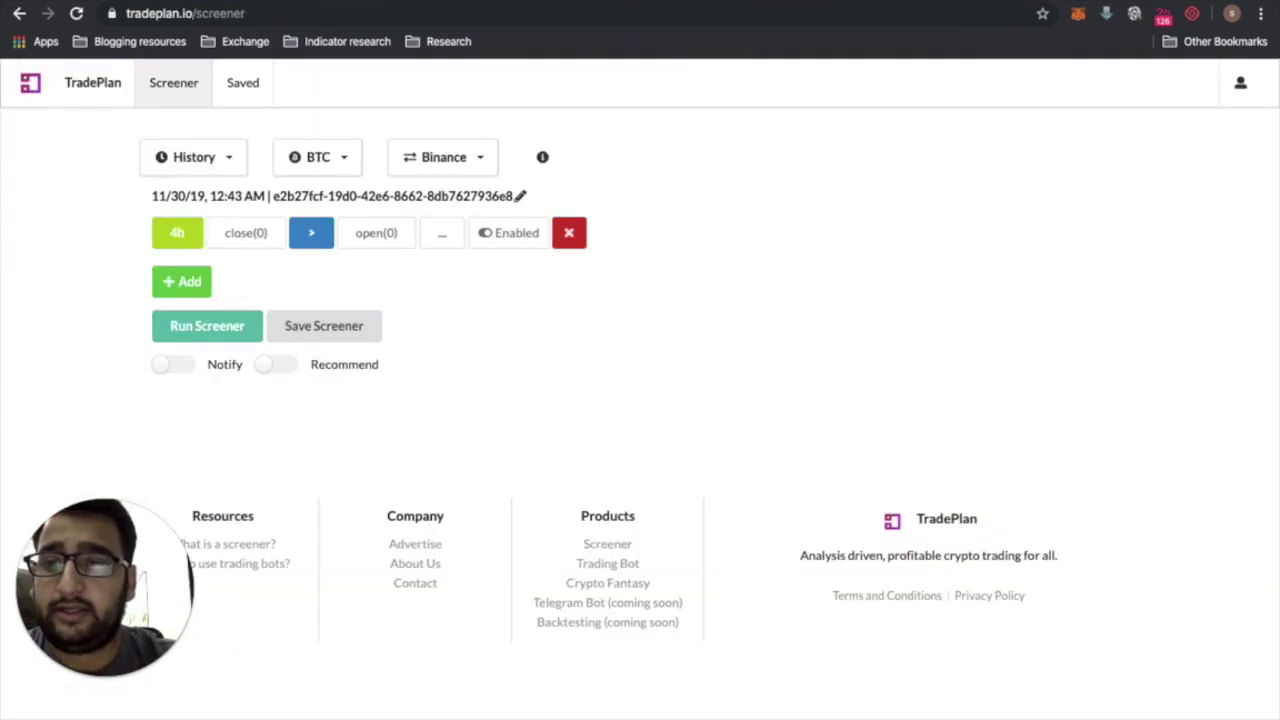
{"action": "left_click", "coordinate": [317, 157]}
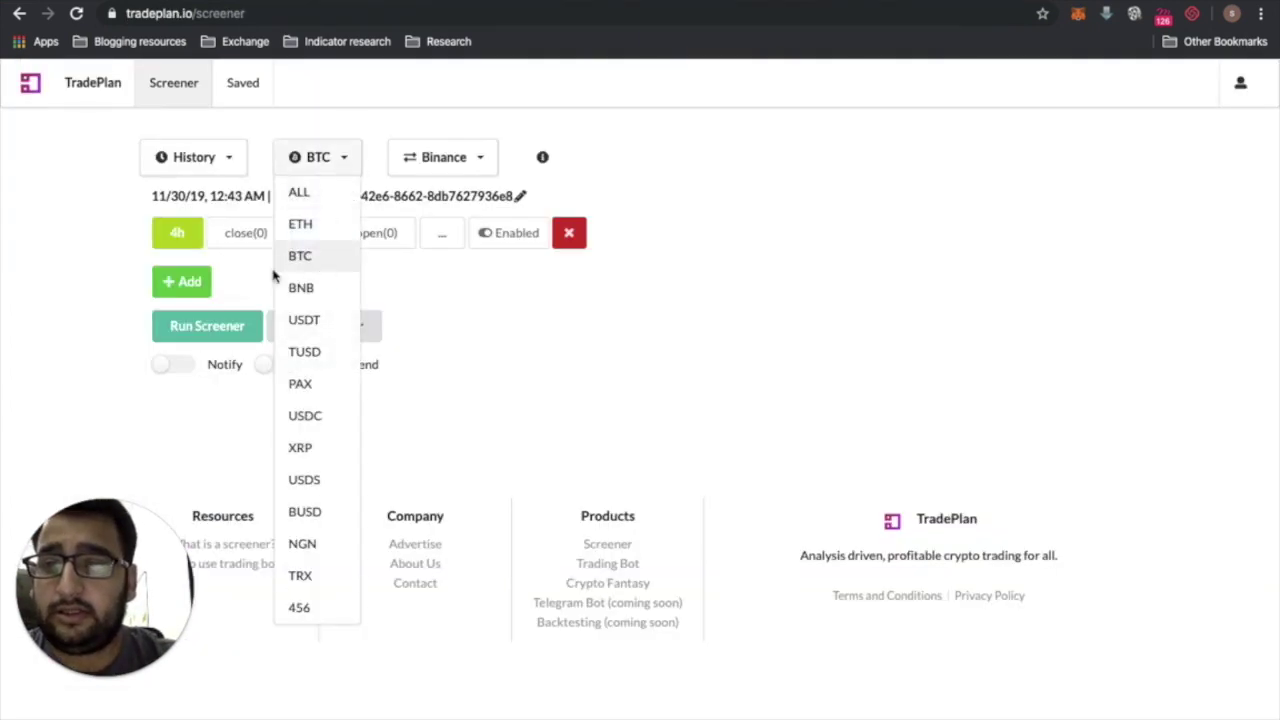
Step: Add a second 4h criterion row whose left value is open(1), the previous candle's open
{"action": "left_click", "coordinate": [314, 252]}
{"action": "left_click", "coordinate": [186, 284]}
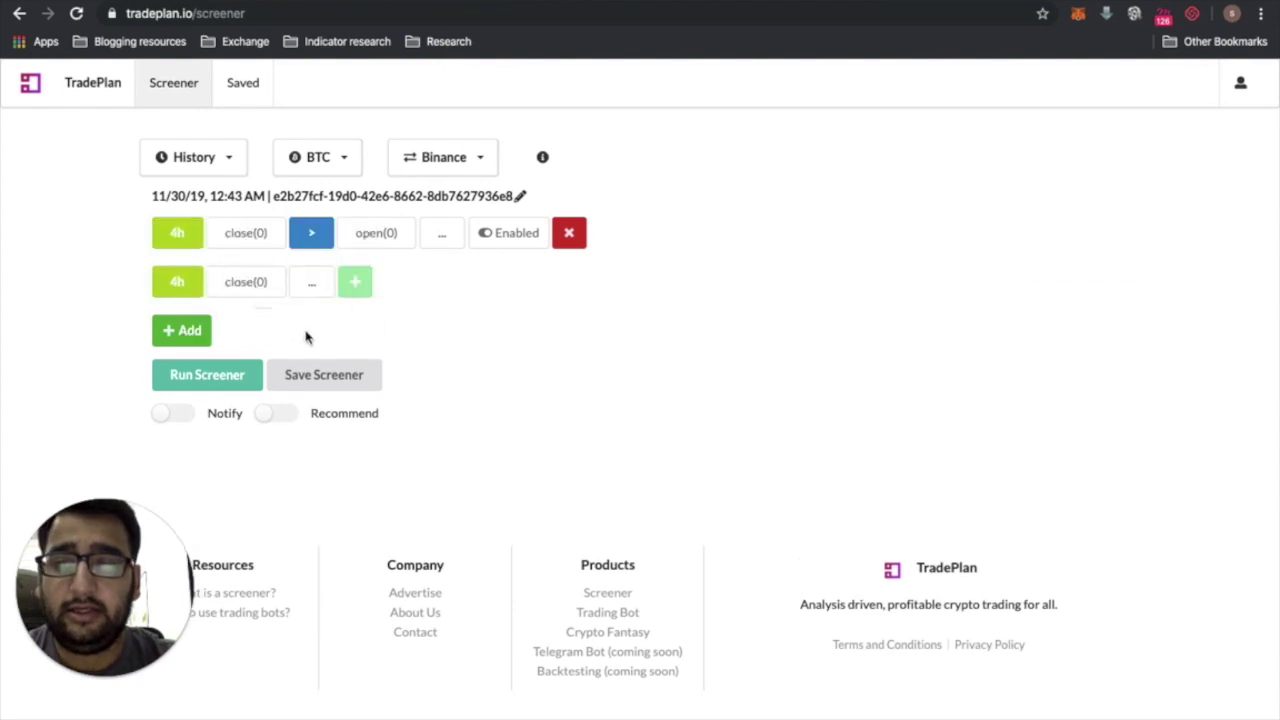
{"action": "left_click", "coordinate": [174, 286]}
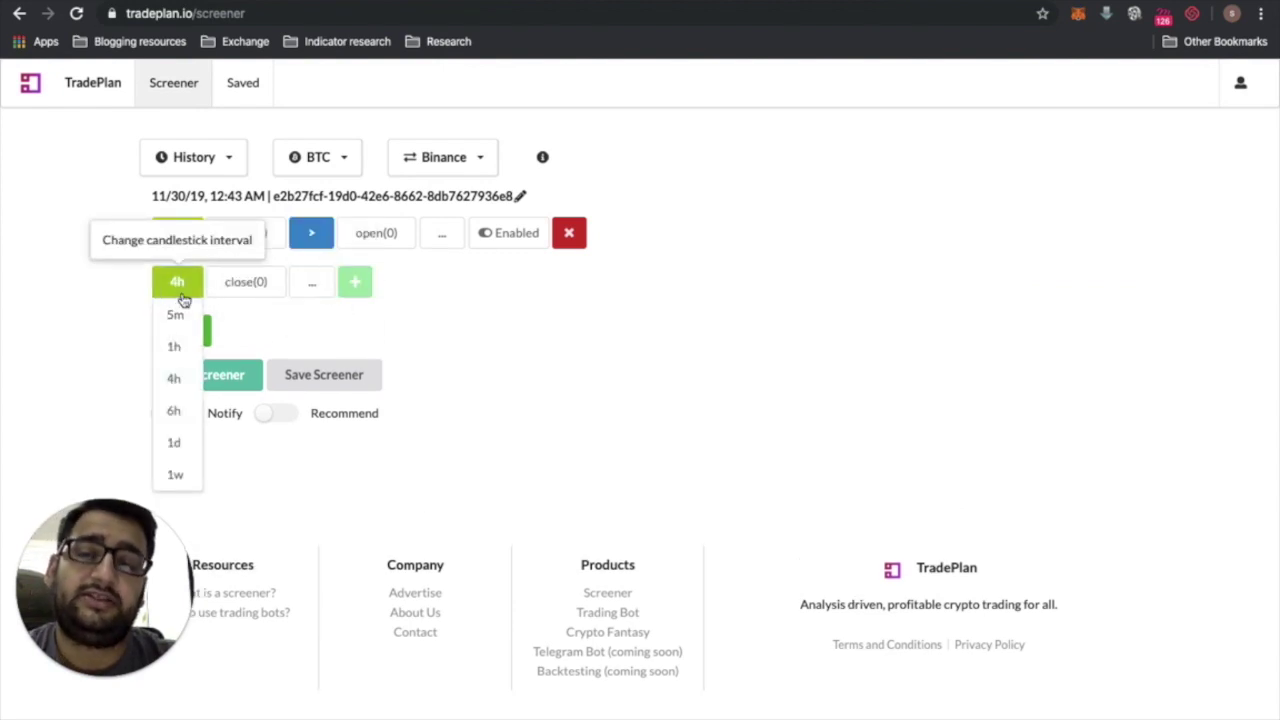
{"action": "left_click", "coordinate": [239, 281]}
{"action": "left_click", "coordinate": [488, 396]}
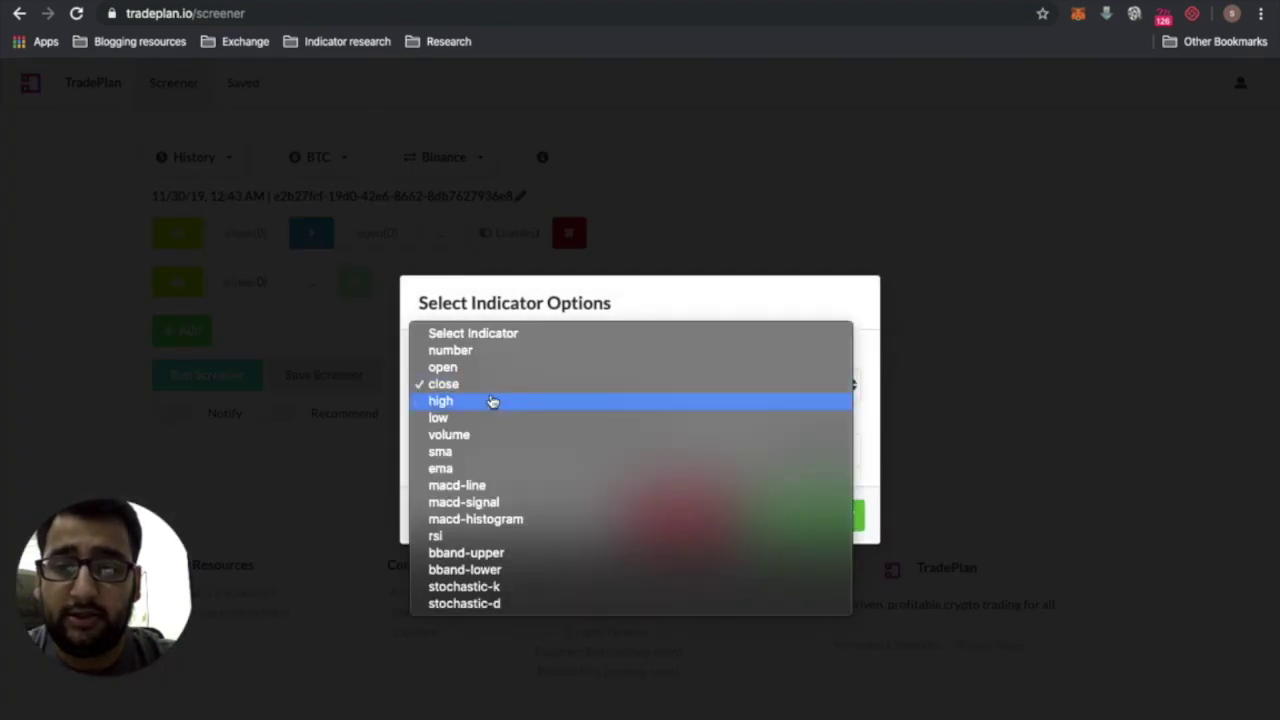
{"action": "left_click", "coordinate": [508, 367]}
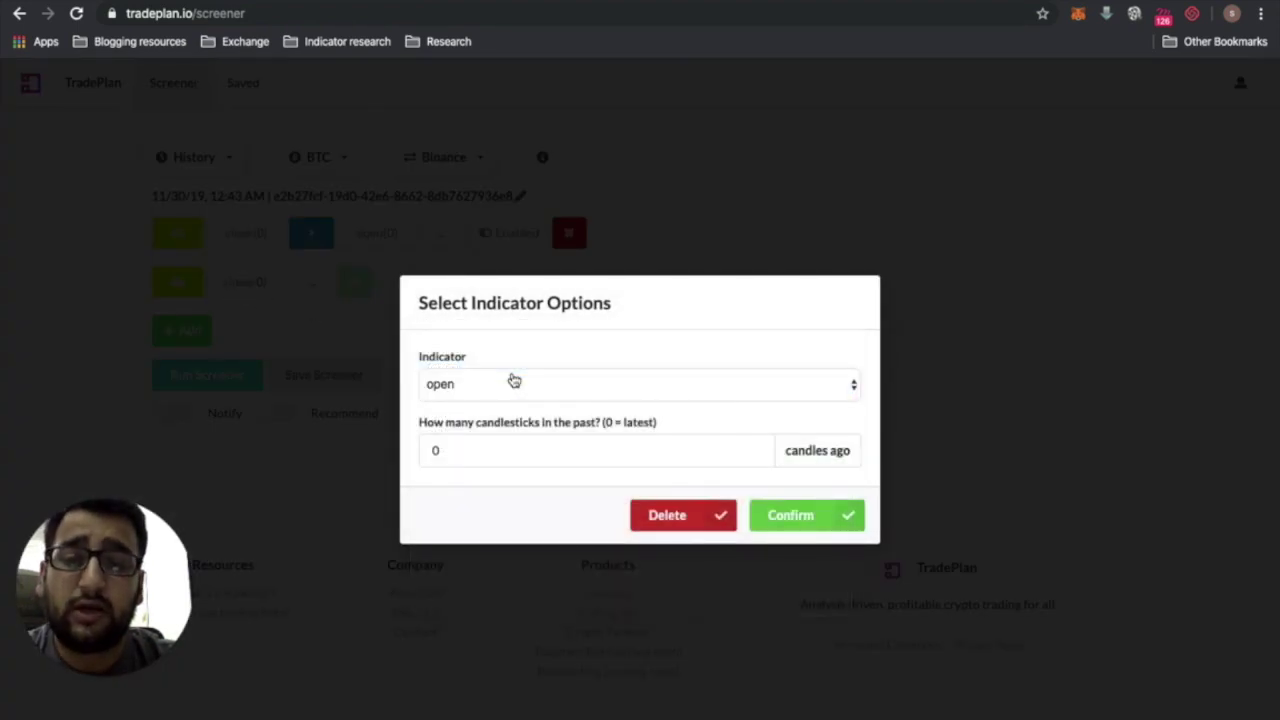
{"action": "left_click", "coordinate": [453, 453]}
{"action": "key", "text": "BackSpace"}
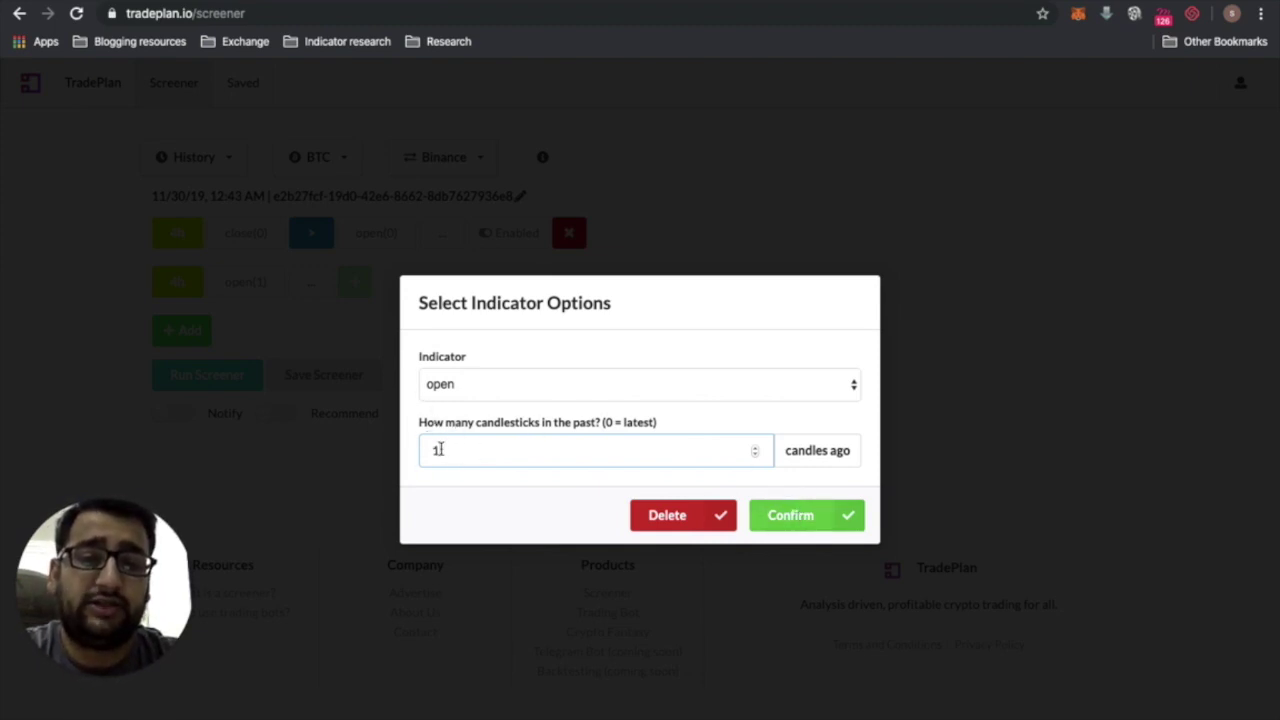
{"action": "left_click", "coordinate": [789, 517]}
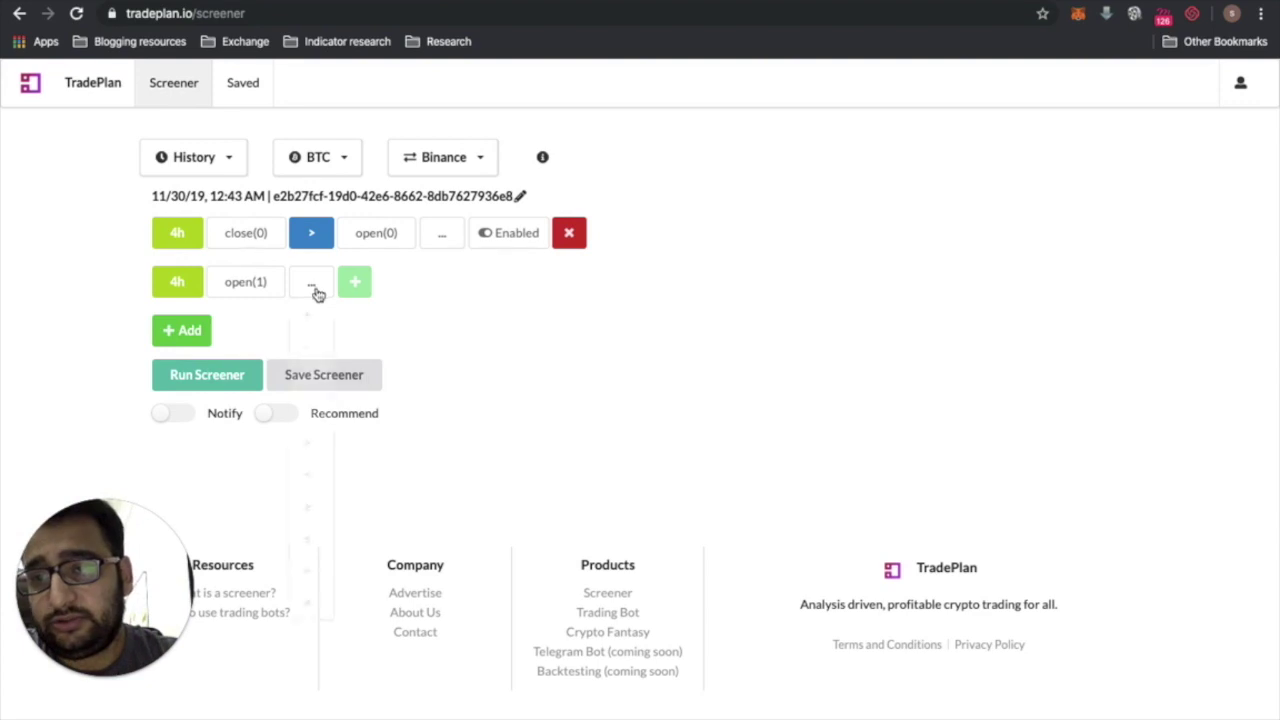
Step: Complete and add row two as open(1) > close(1), comparing it against the engulfing diagram
{"action": "left_click", "coordinate": [316, 288]}
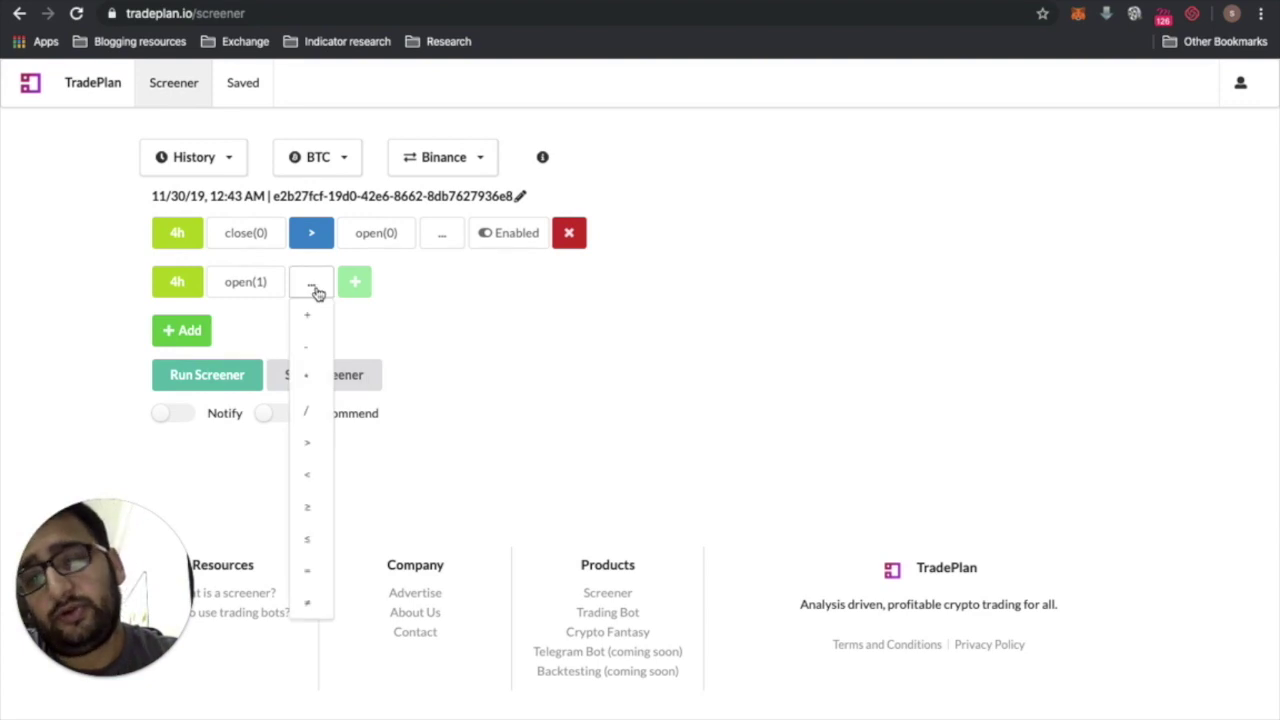
{"action": "left_click", "coordinate": [311, 451]}
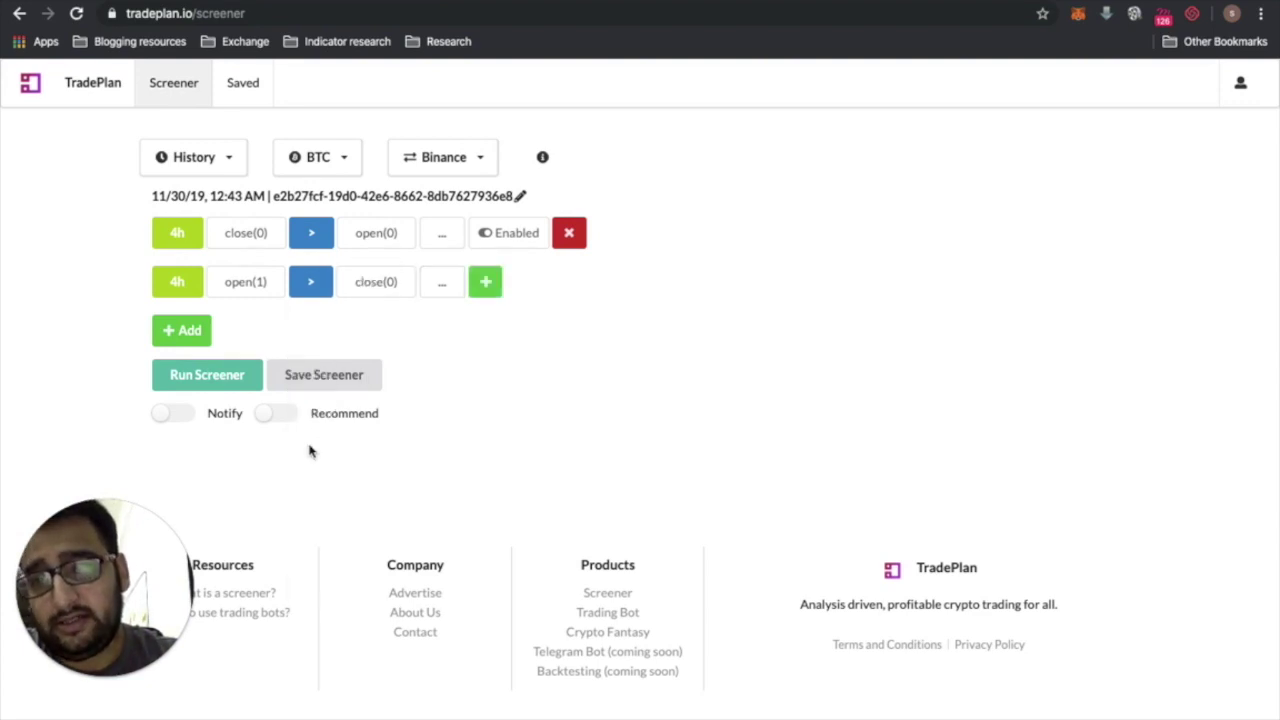
{"action": "left_click", "coordinate": [385, 294]}
{"action": "left_click", "coordinate": [450, 451]}
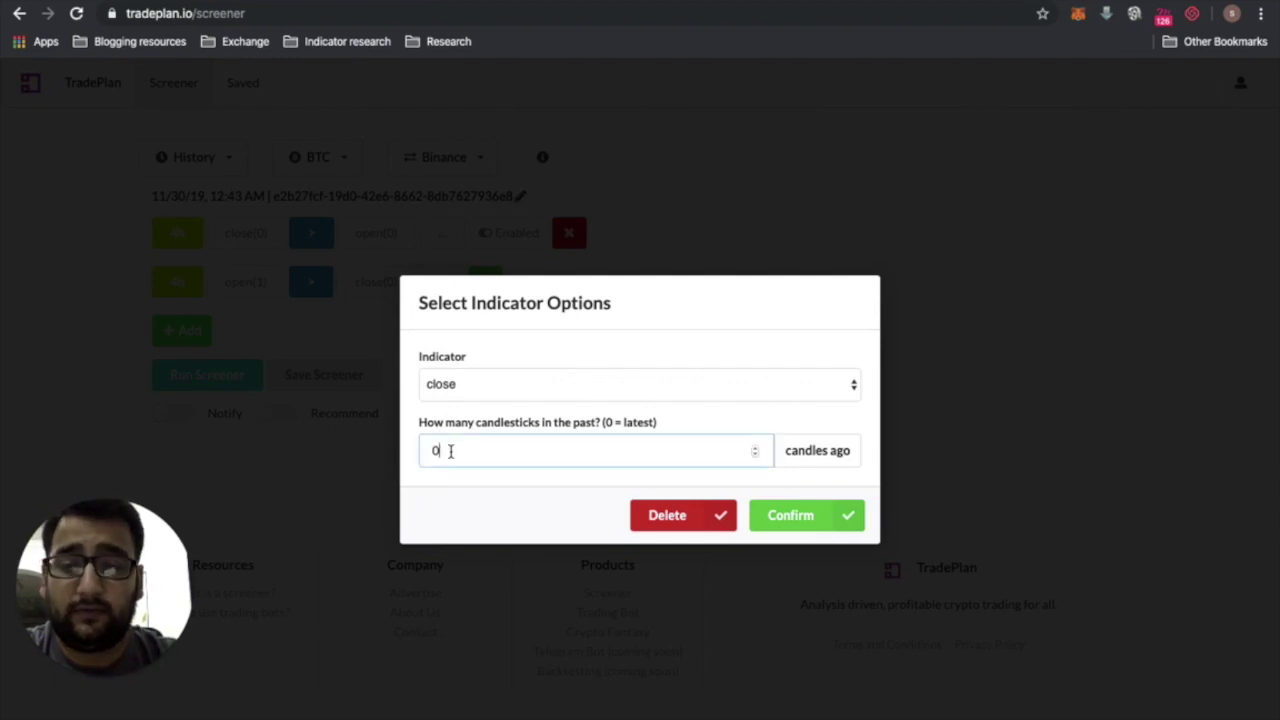
{"action": "key", "text": "BackSpace"}
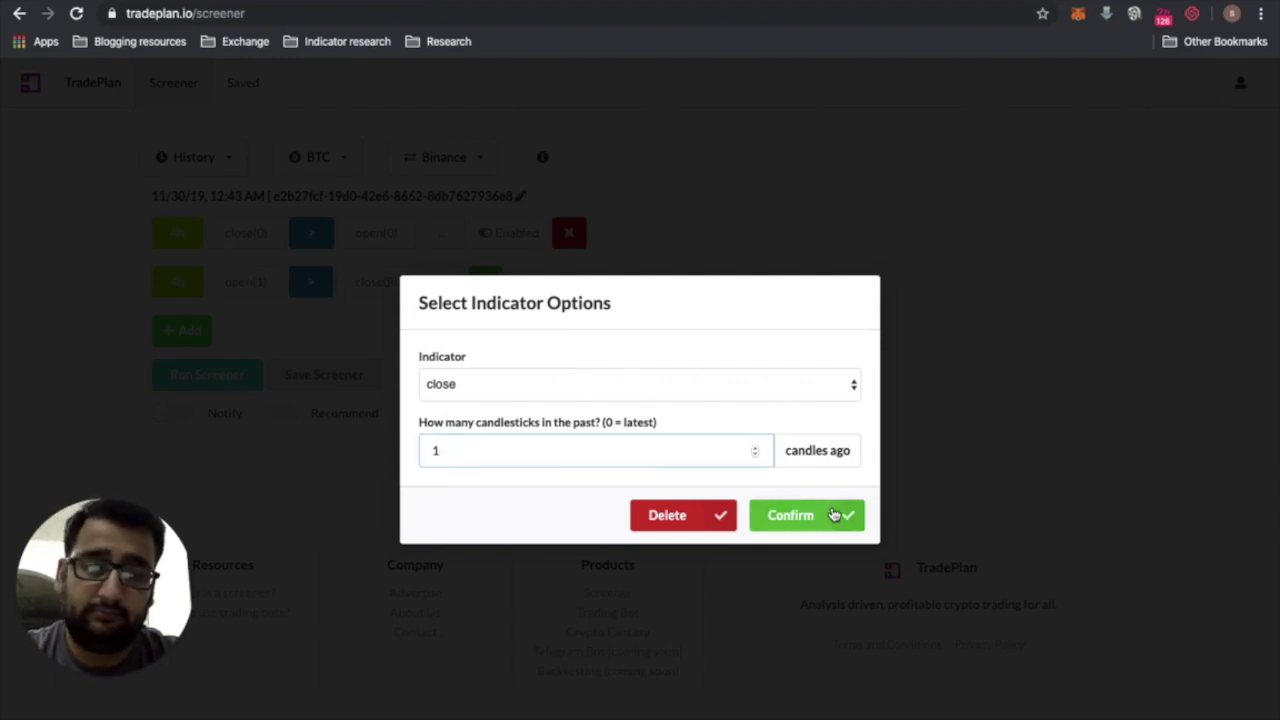
{"action": "left_click", "coordinate": [833, 517]}
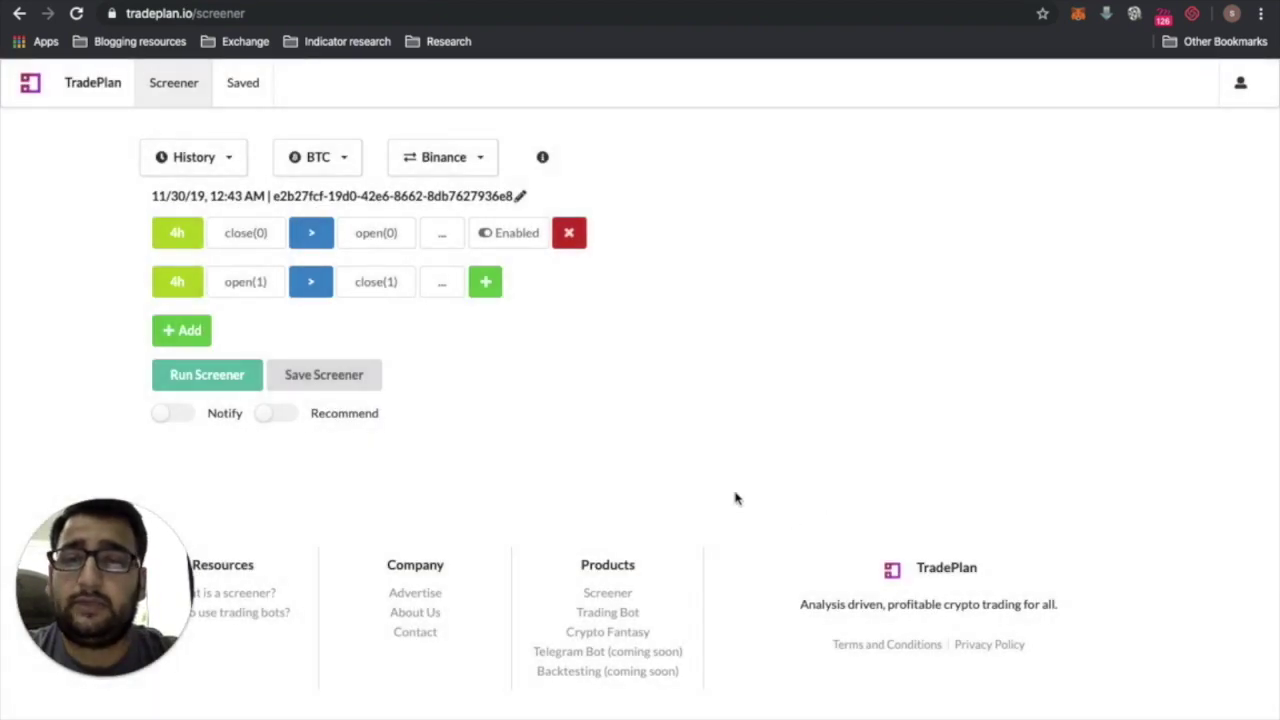
{"action": "left_click", "coordinate": [487, 283]}
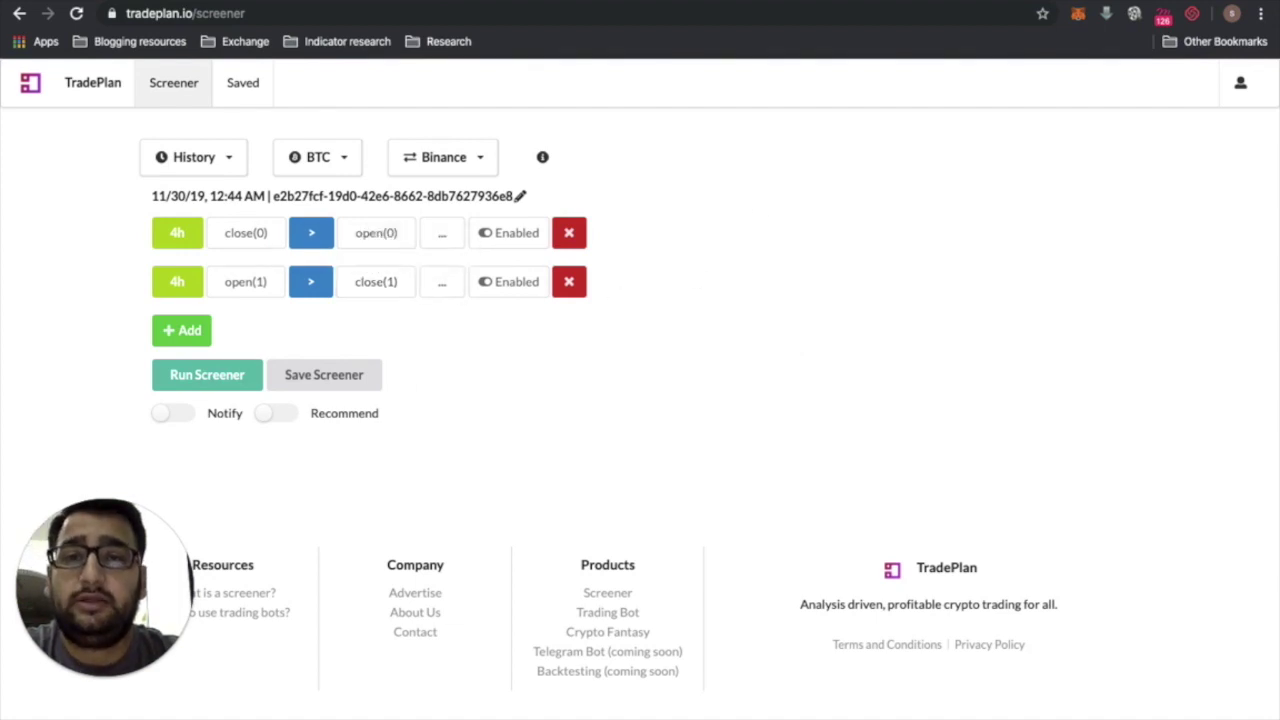
{"action": "key", "text": "ctrl+Tab"}
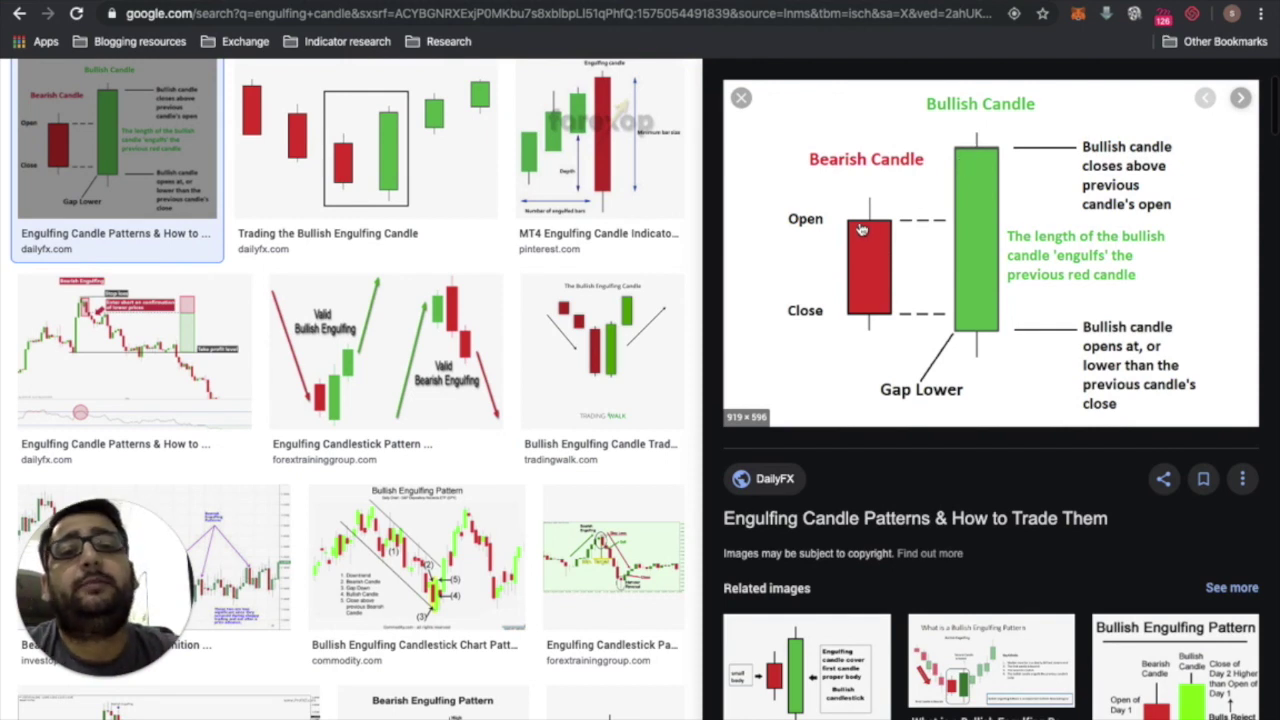
{"action": "key", "text": "ctrl+Tab"}
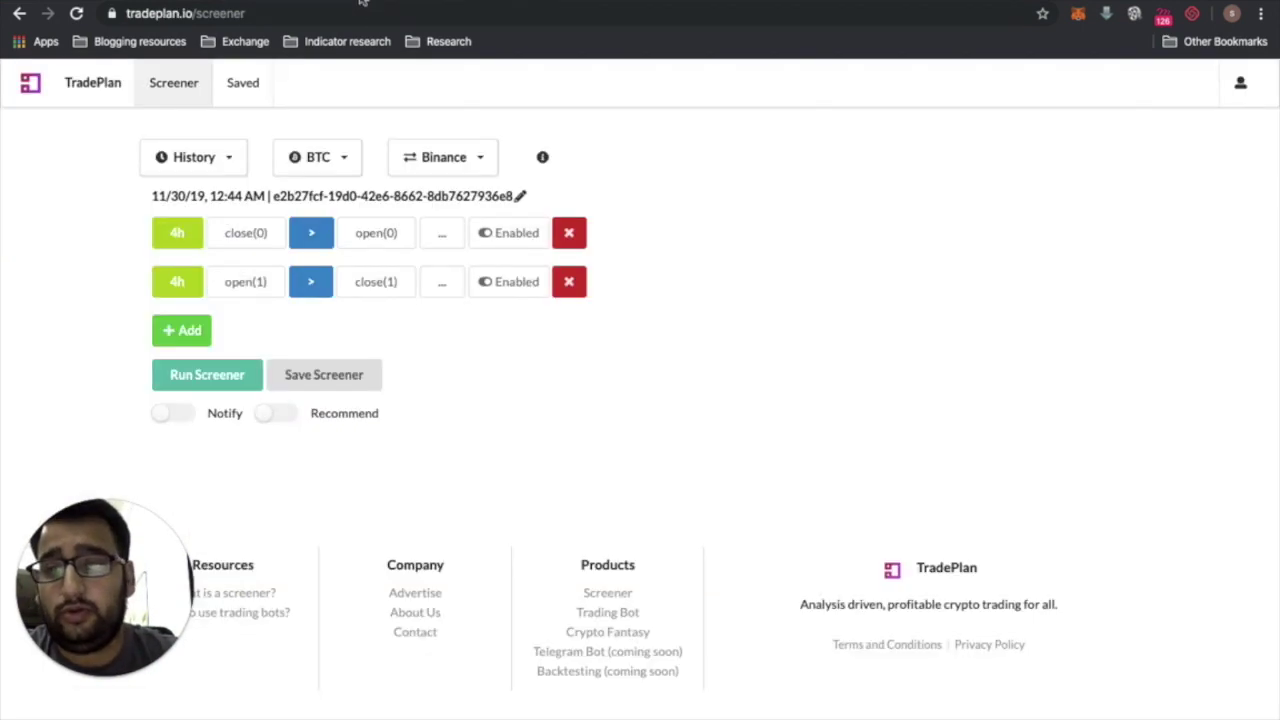
Step: Add a third 4h filter row reading close(0) > open(1)
{"action": "left_click", "coordinate": [183, 333]}
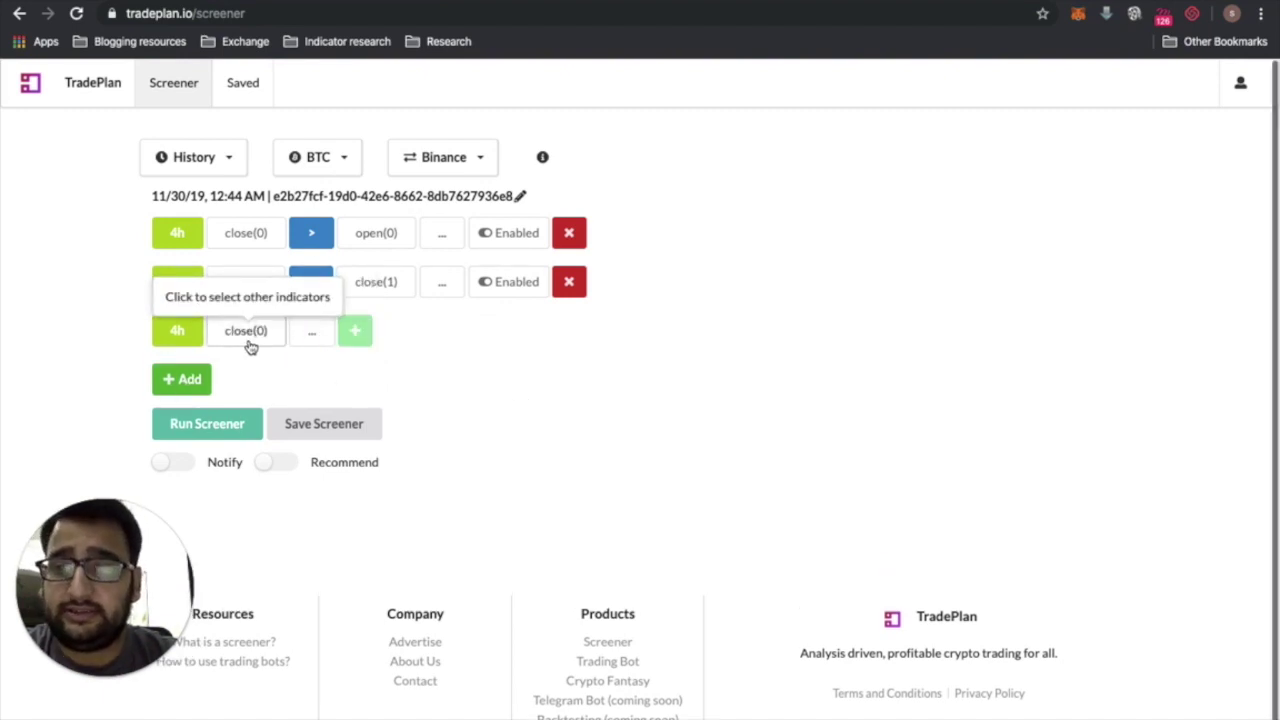
{"action": "left_click", "coordinate": [309, 336]}
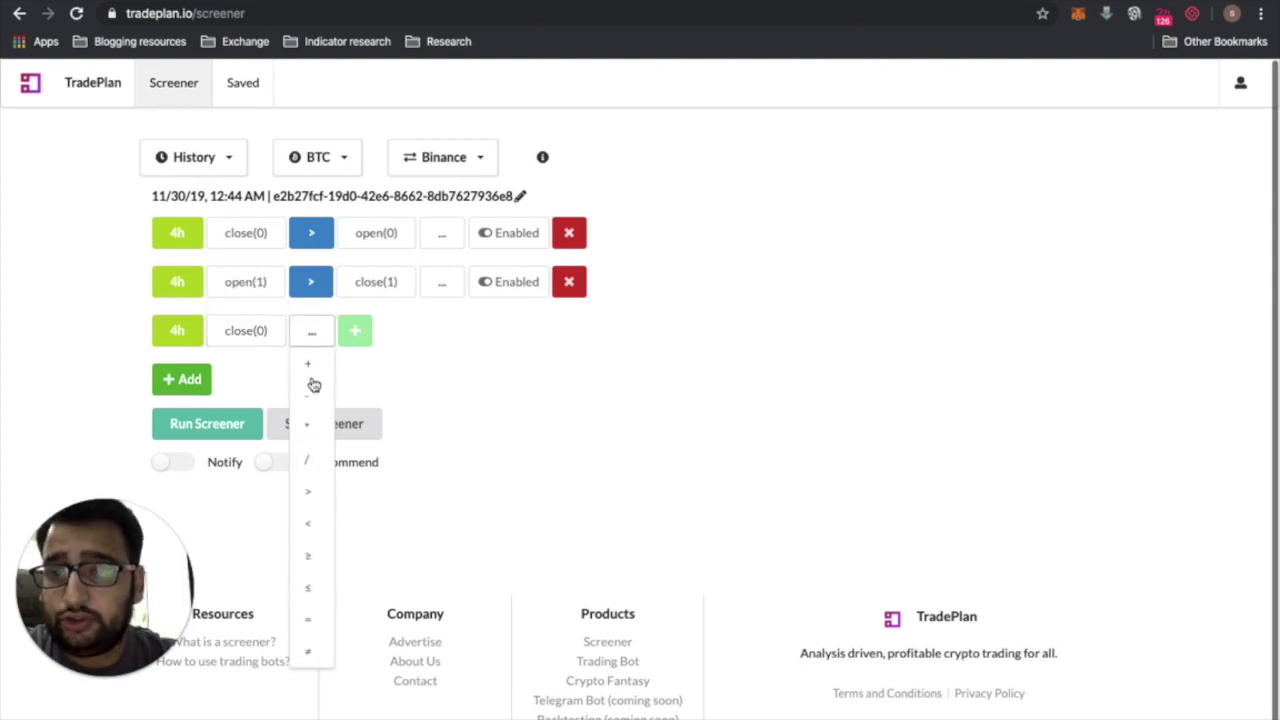
{"action": "left_click", "coordinate": [312, 497]}
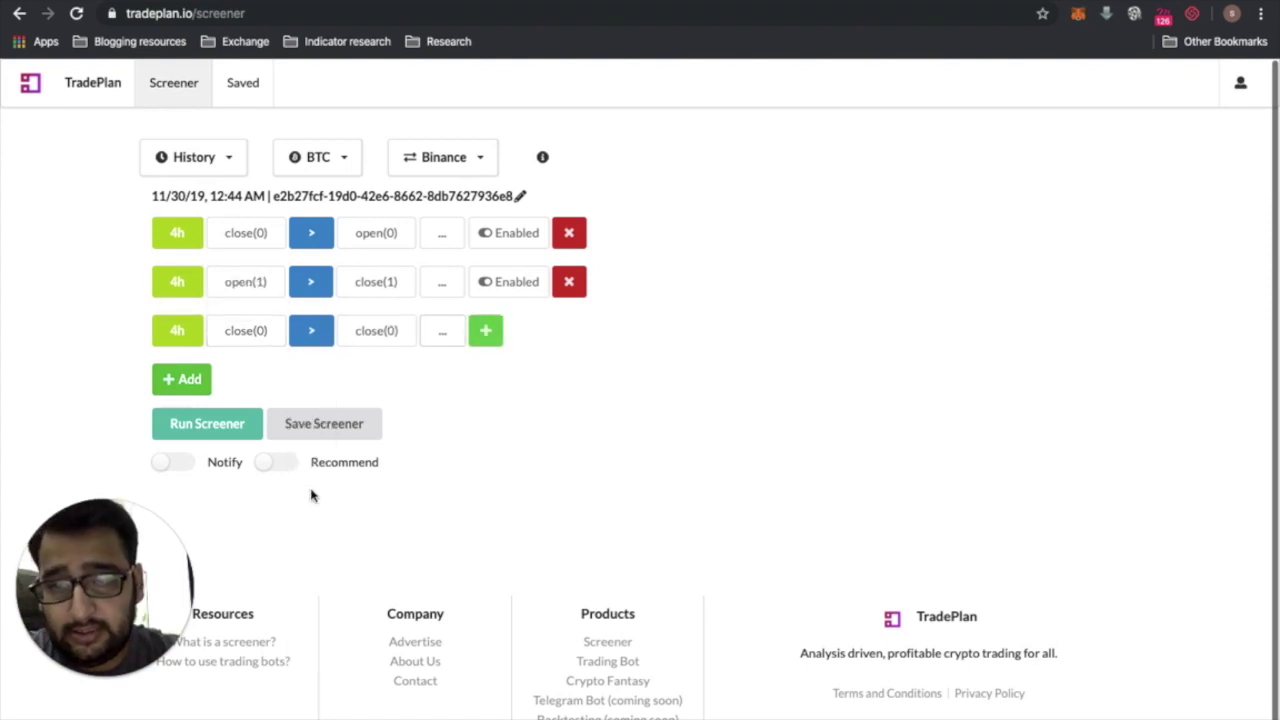
{"action": "left_click", "coordinate": [375, 338]}
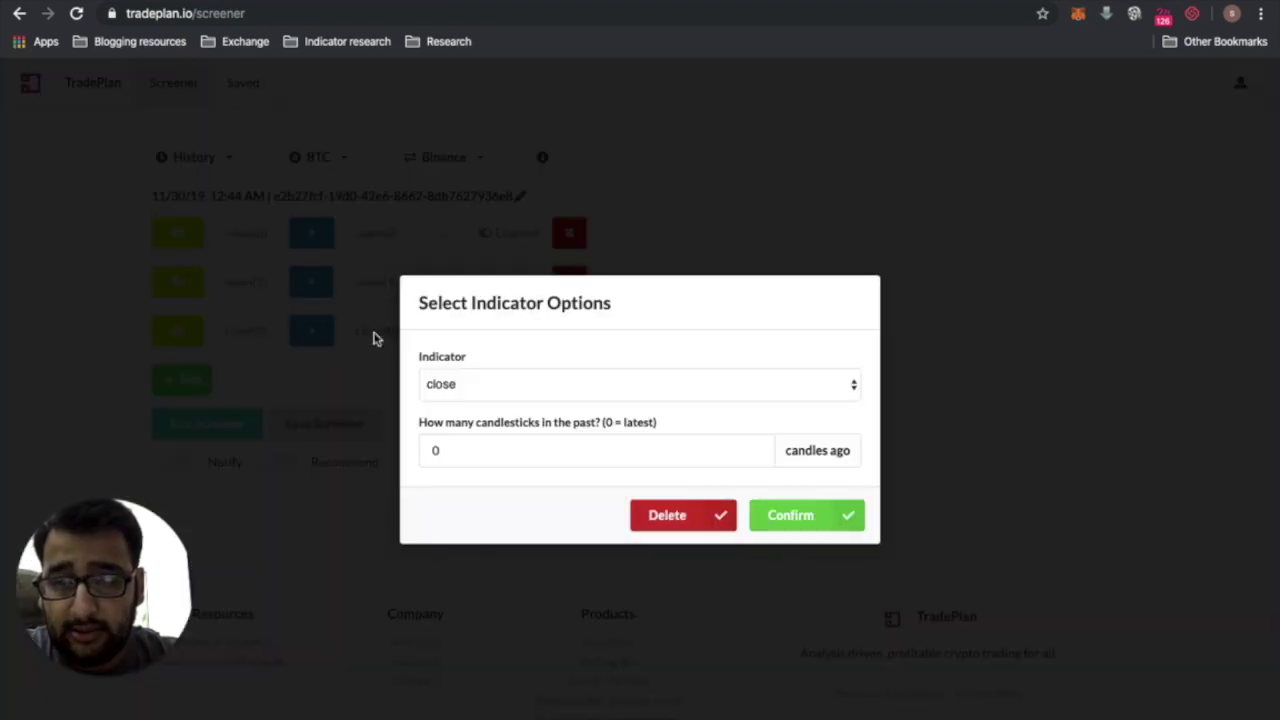
{"action": "left_click", "coordinate": [446, 383]}
{"action": "left_click", "coordinate": [480, 368]}
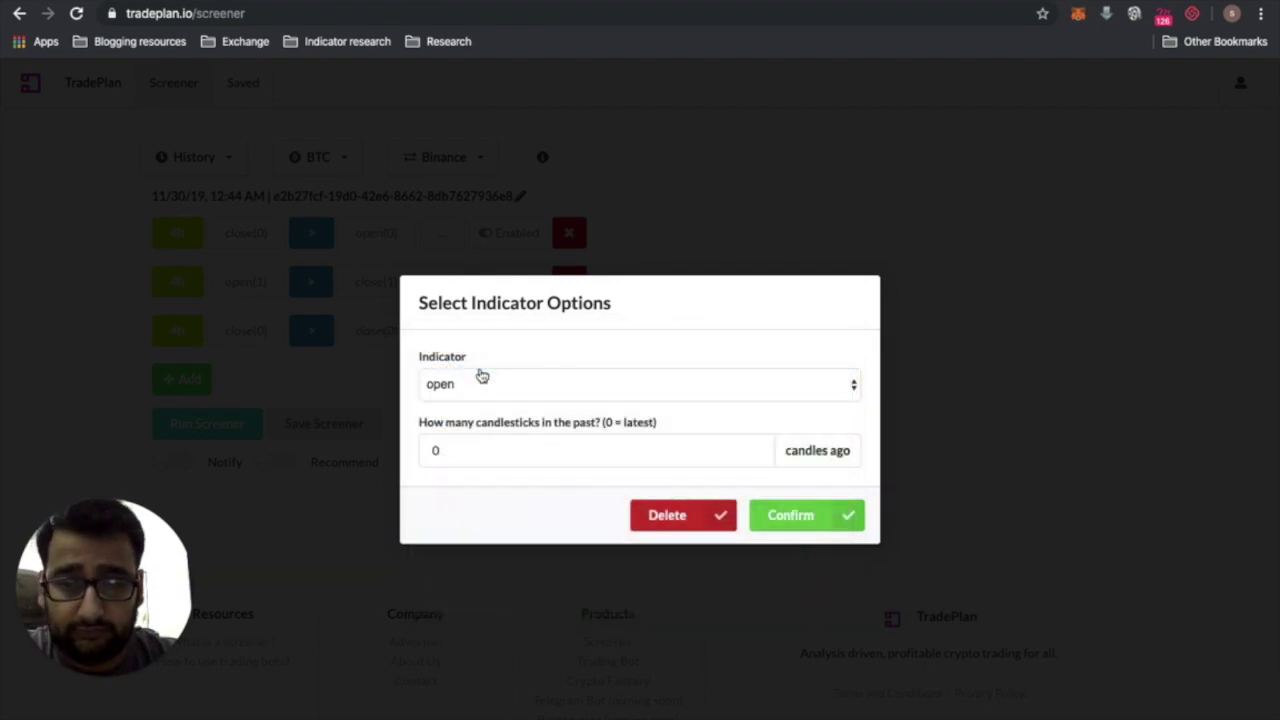
{"action": "left_click", "coordinate": [460, 448]}
{"action": "key", "text": "BackSpace"}
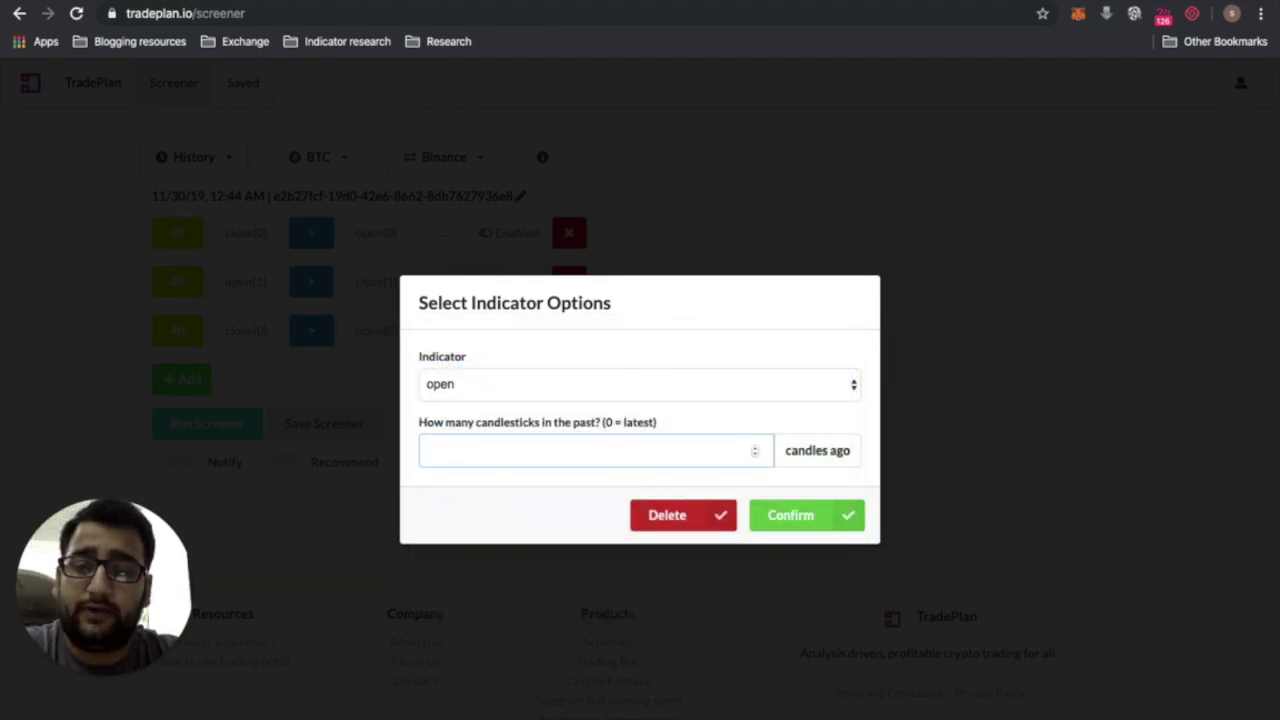
{"action": "type", "text": "1"}
{"action": "left_click", "coordinate": [815, 528]}
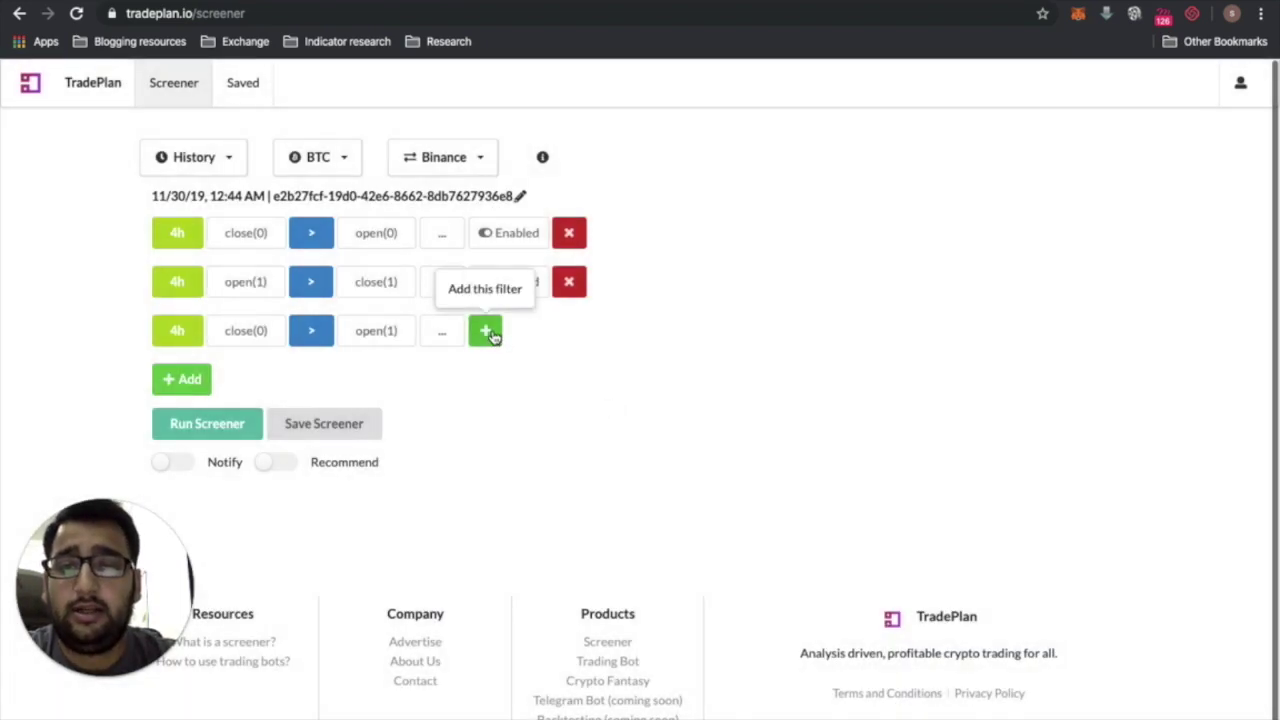
{"action": "left_click", "coordinate": [485, 331]}
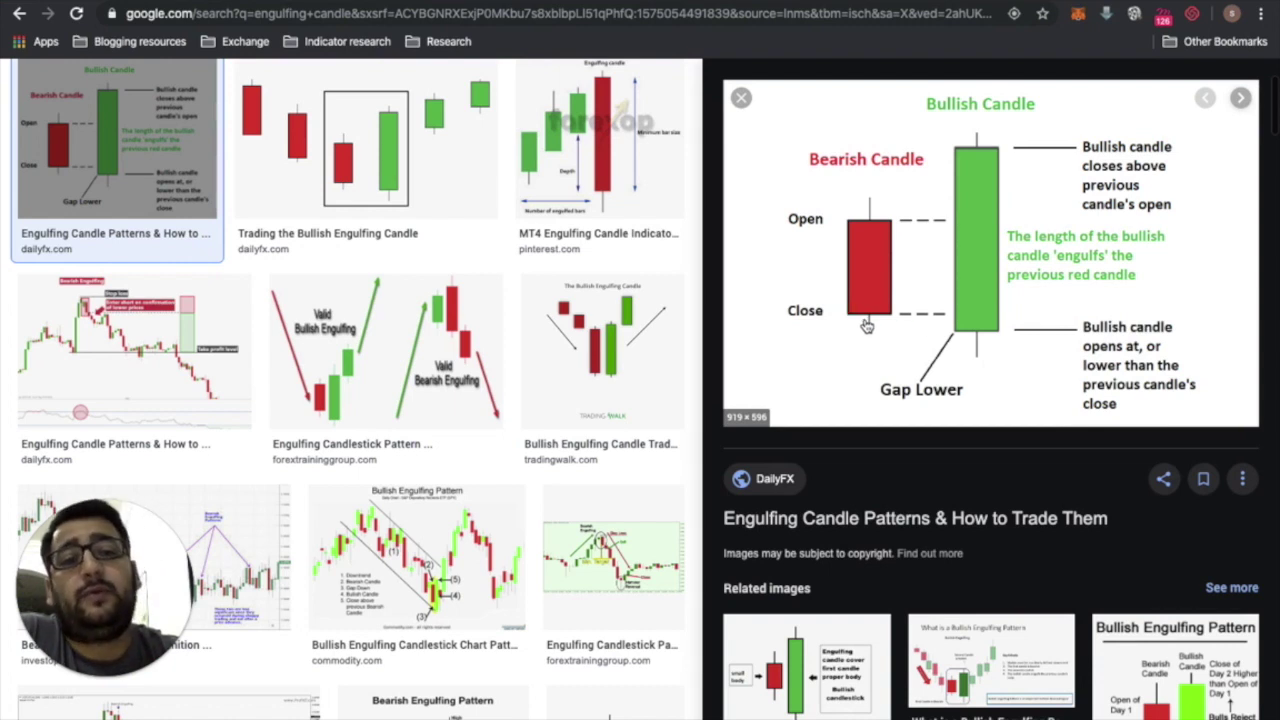
Step: Back in the screener, leave the third row at 4h and start a fourth filter row
{"action": "left_click", "coordinate": [307, 3]}
{"action": "left_click", "coordinate": [177, 330]}
{"action": "left_click", "coordinate": [177, 423]}
{"action": "left_click", "coordinate": [190, 379]}
Step: Set the fourth row's left value to open(0), the latest candle's open
{"action": "left_click", "coordinate": [300, 388]}
{"action": "left_click", "coordinate": [270, 393]}
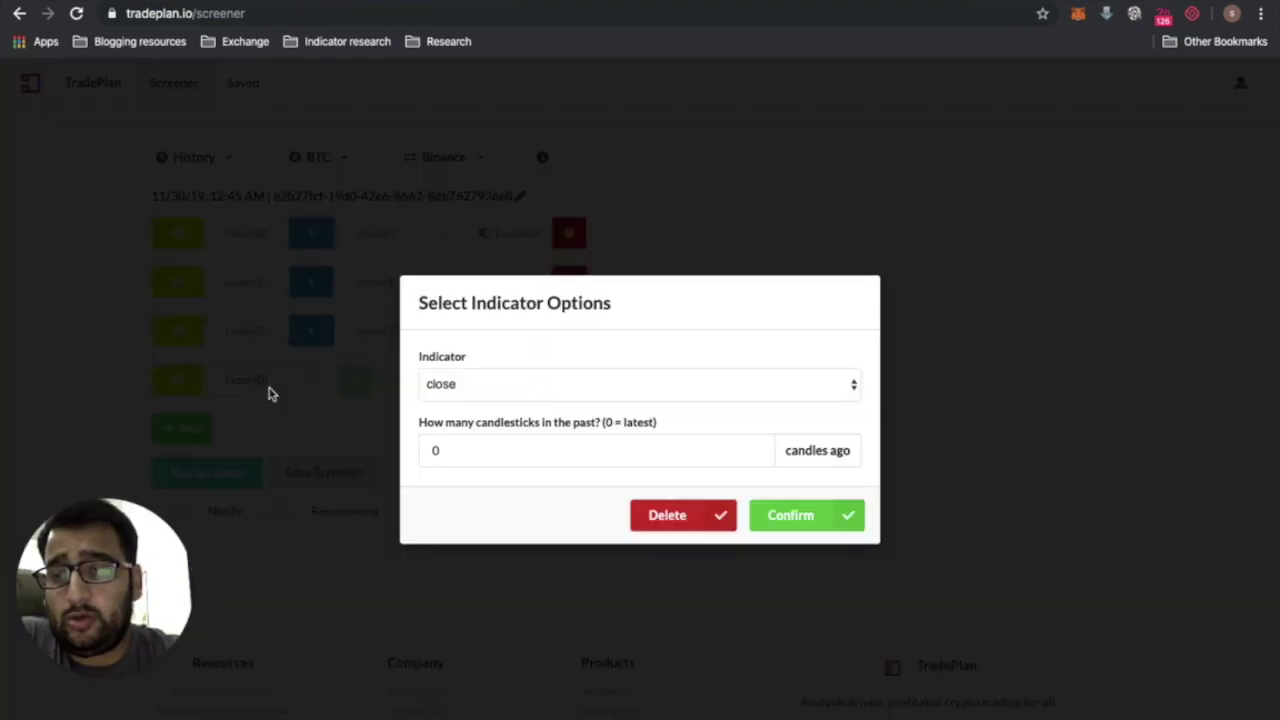
{"action": "left_click", "coordinate": [445, 395]}
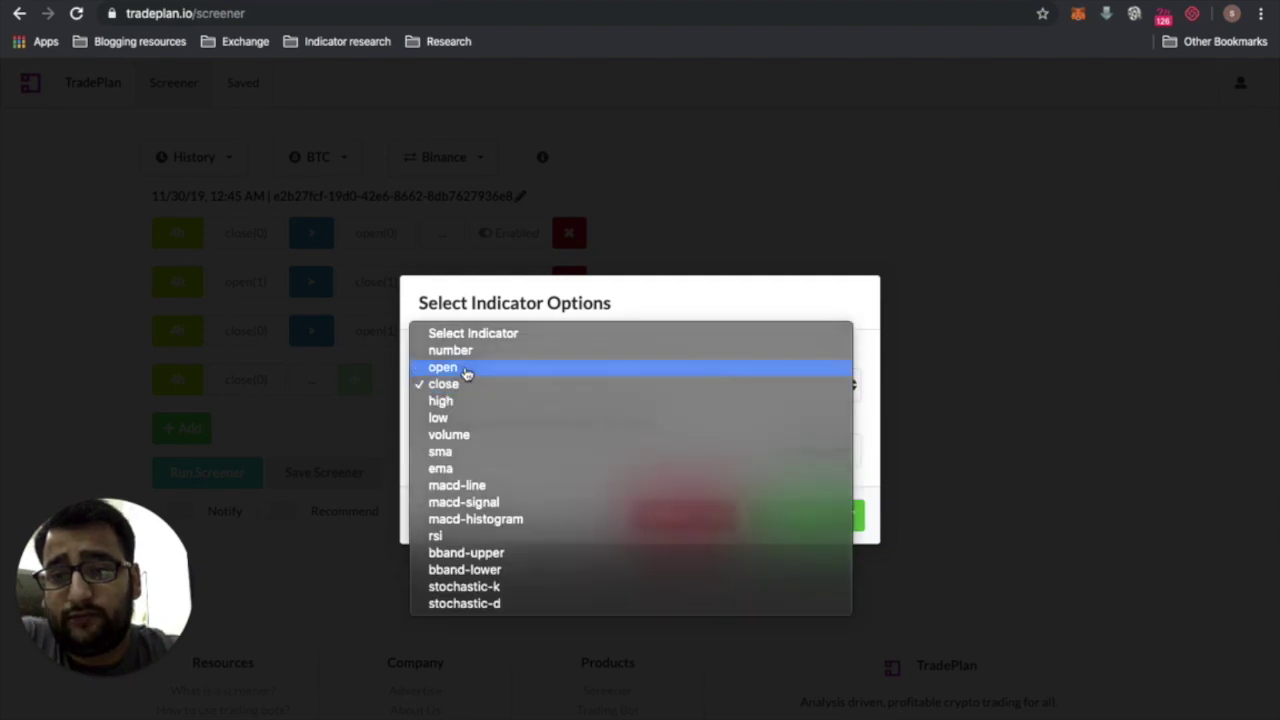
{"action": "left_click", "coordinate": [466, 371]}
{"action": "left_click", "coordinate": [838, 516]}
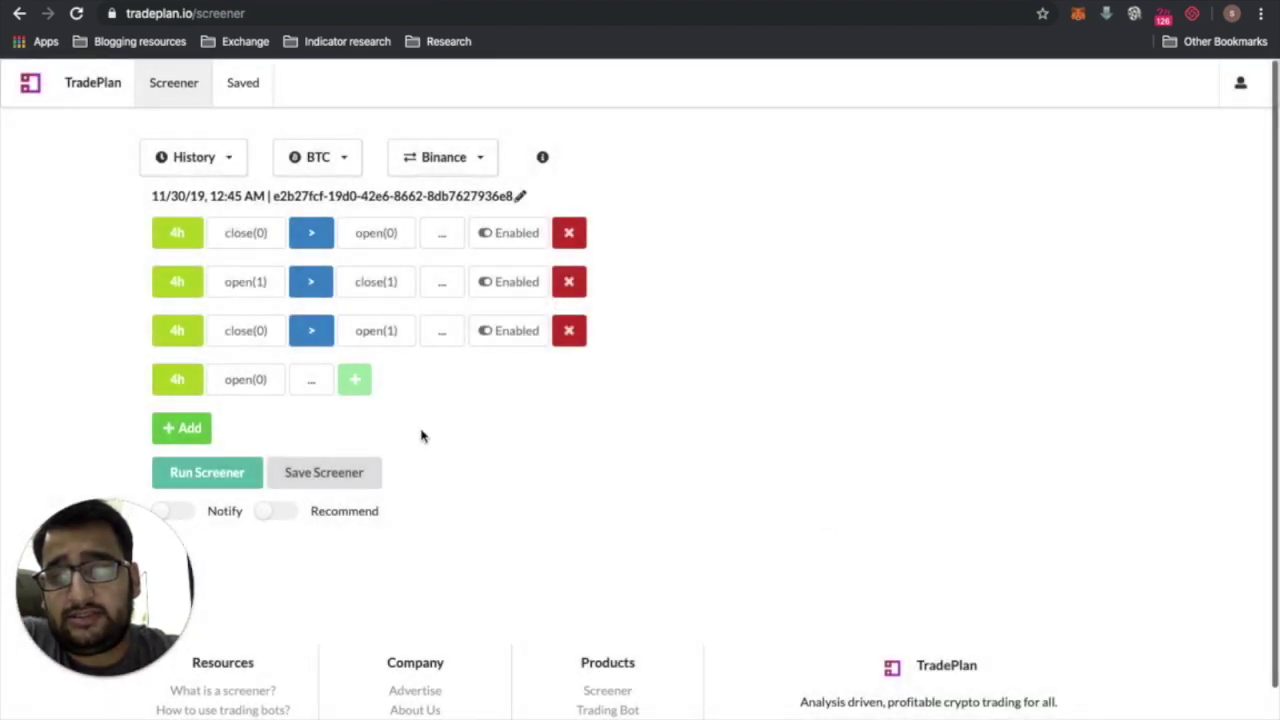
Step: Finish and add the fourth row as open(0) < close(1), then view the engulfing diagram
{"action": "left_click", "coordinate": [313, 381]}
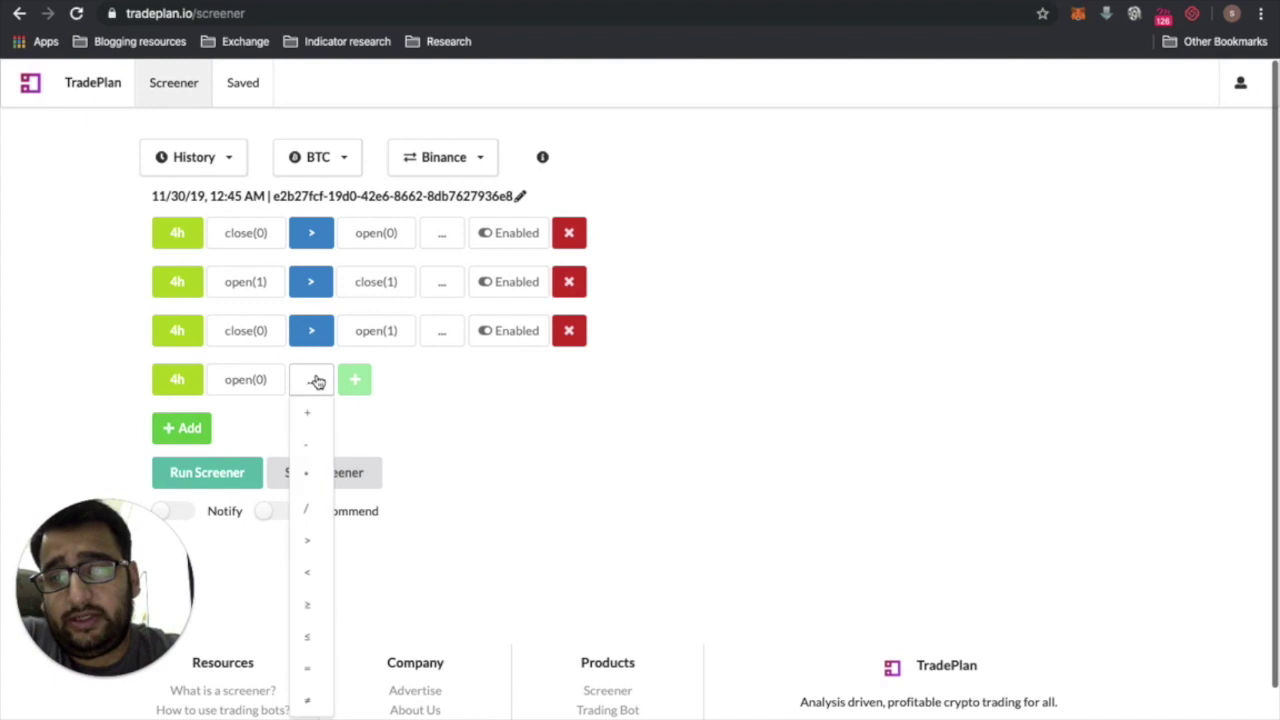
{"action": "left_click", "coordinate": [311, 578]}
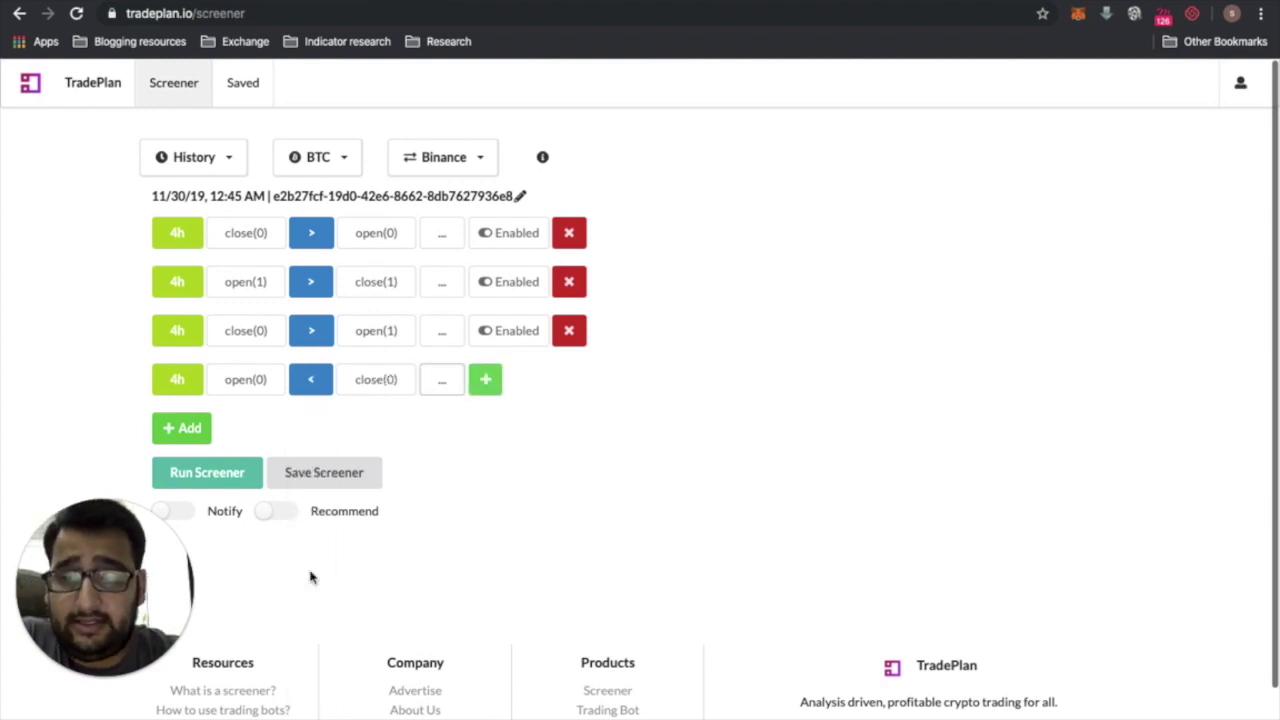
{"action": "left_click", "coordinate": [380, 380]}
{"action": "left_click", "coordinate": [473, 453]}
{"action": "key", "text": "BackSpace"}
{"action": "type", "text": "1"}
{"action": "left_click", "coordinate": [806, 516]}
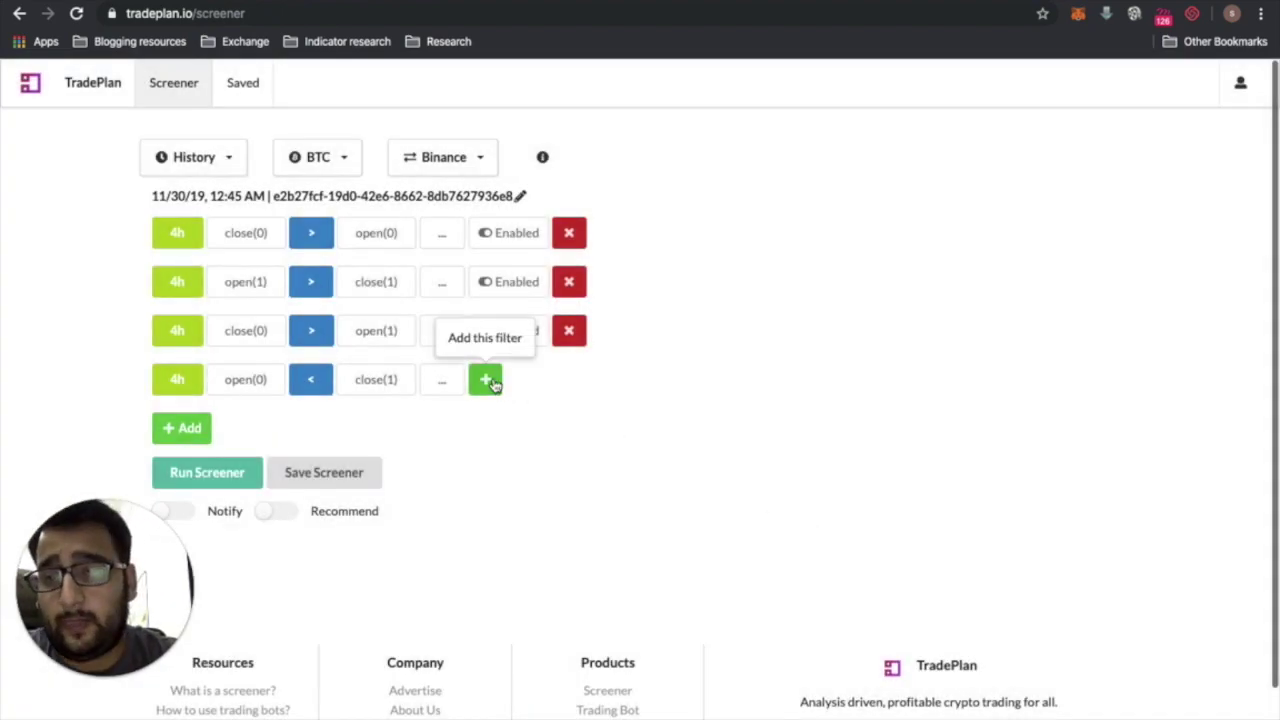
{"action": "left_click", "coordinate": [489, 381]}
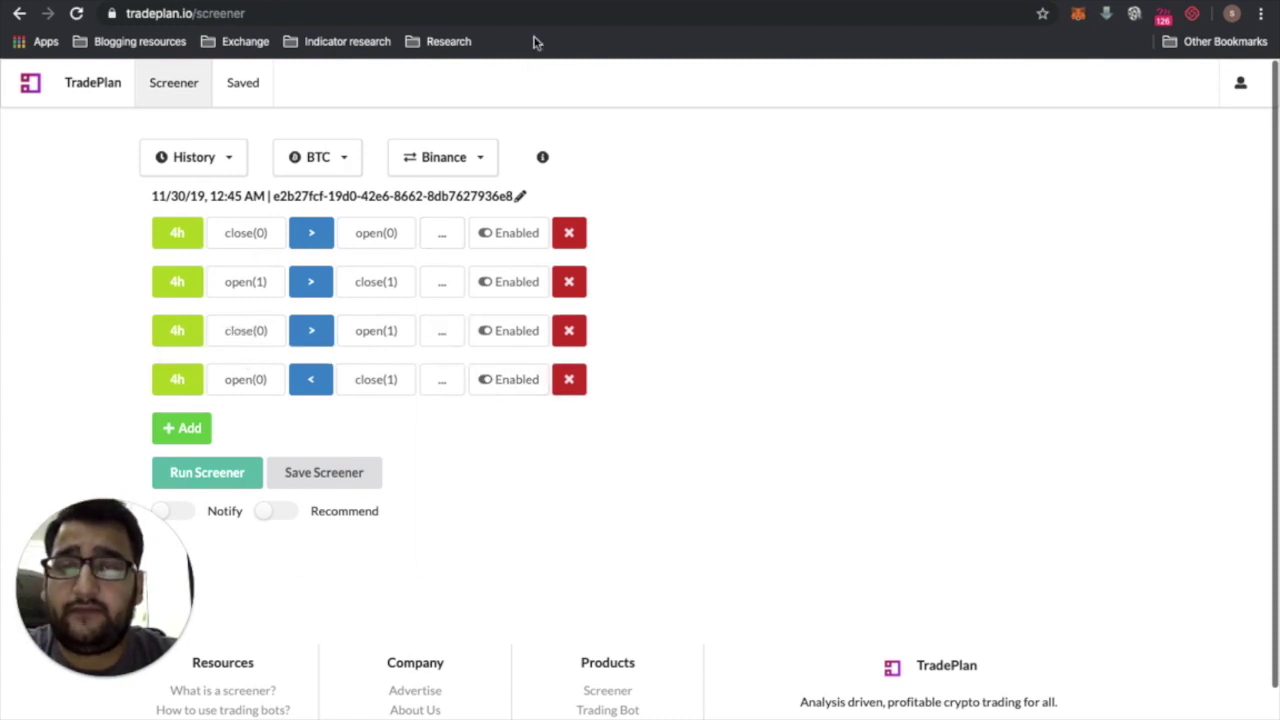
{"action": "key", "text": "ctrl+Tab"}
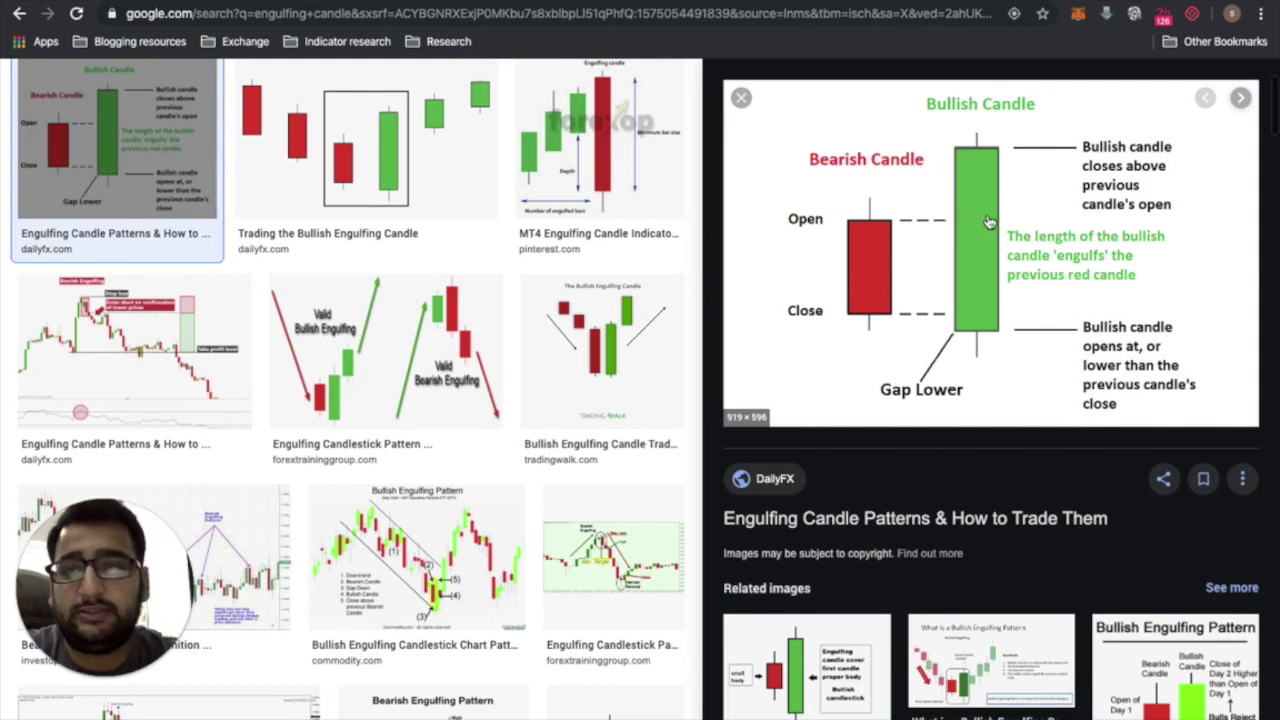
Step: Run the 4h bullish-engulfing screener on Binance BTC pairs, returning DASH/BTC and VIBE/BTC
{"action": "left_click", "coordinate": [297, 3]}
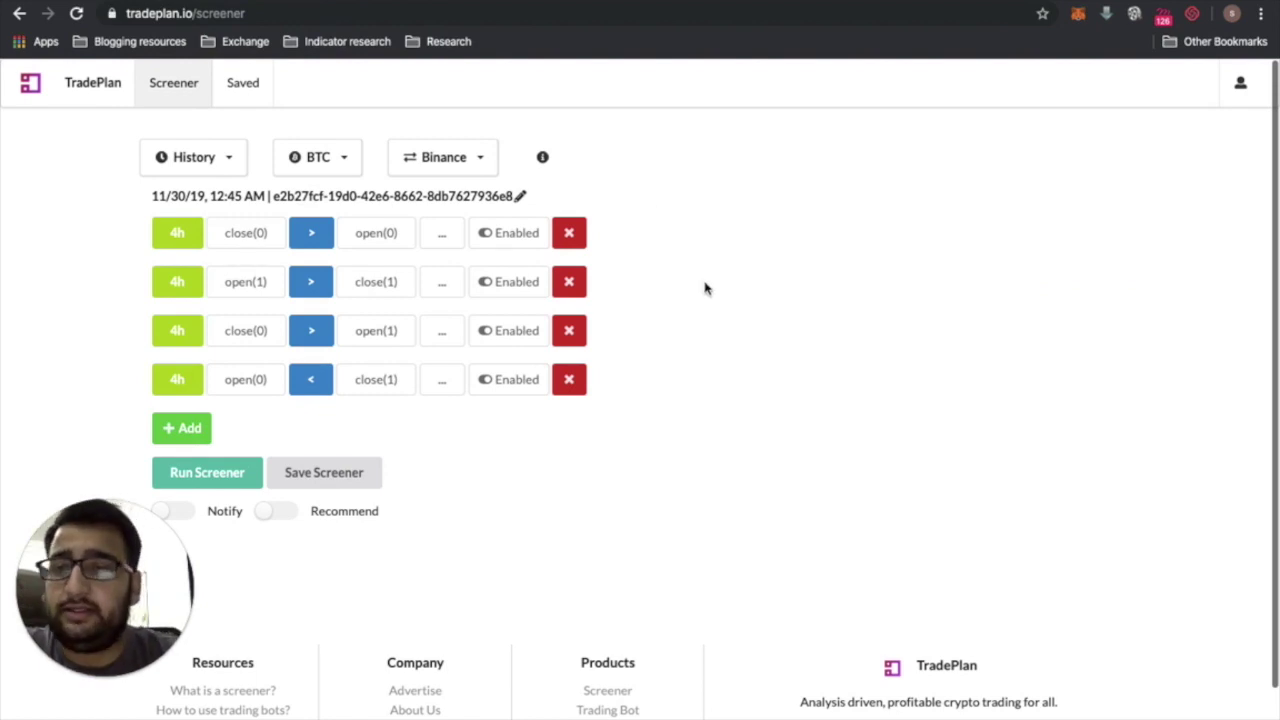
{"action": "left_click", "coordinate": [333, 167]}
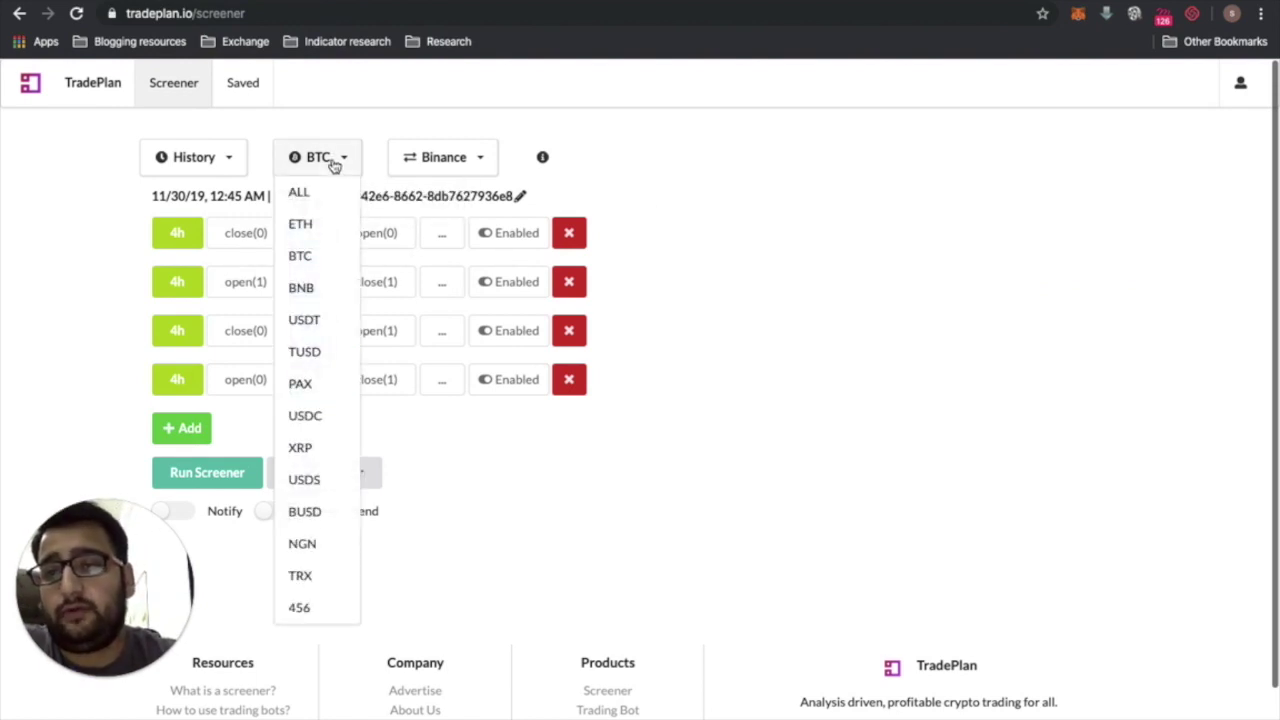
{"action": "left_click", "coordinate": [850, 200]}
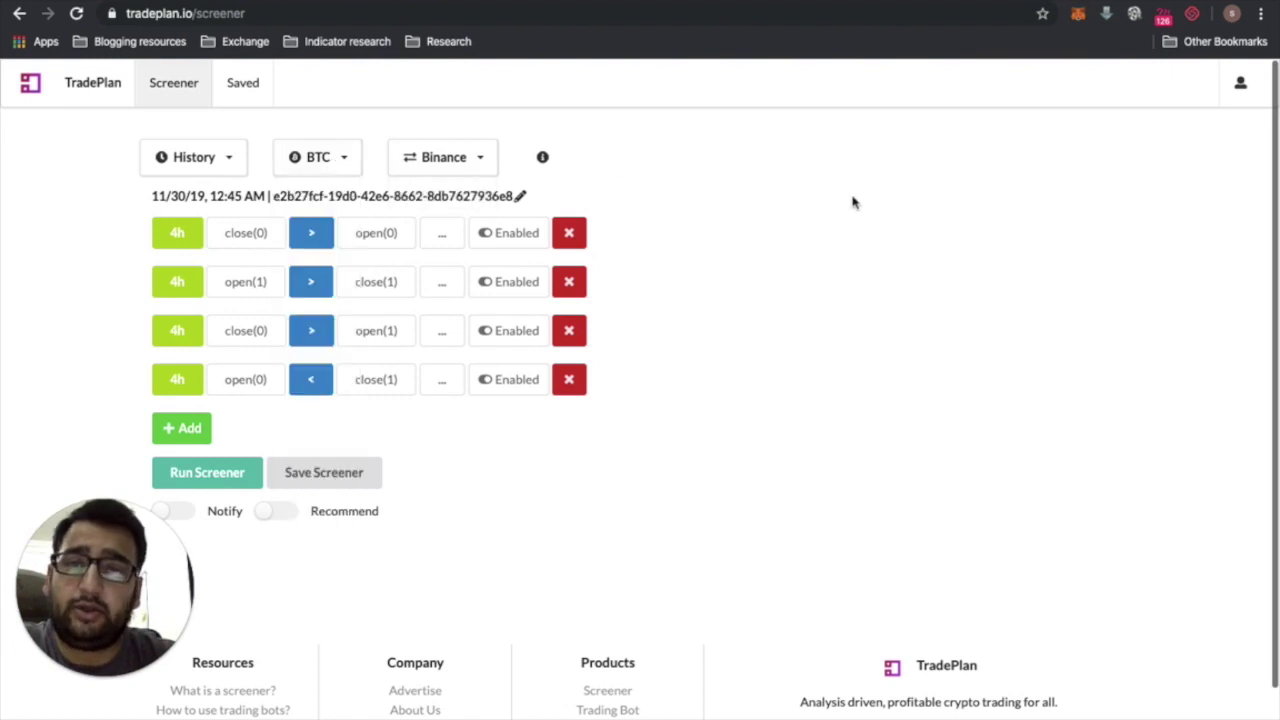
{"action": "left_click", "coordinate": [177, 232]}
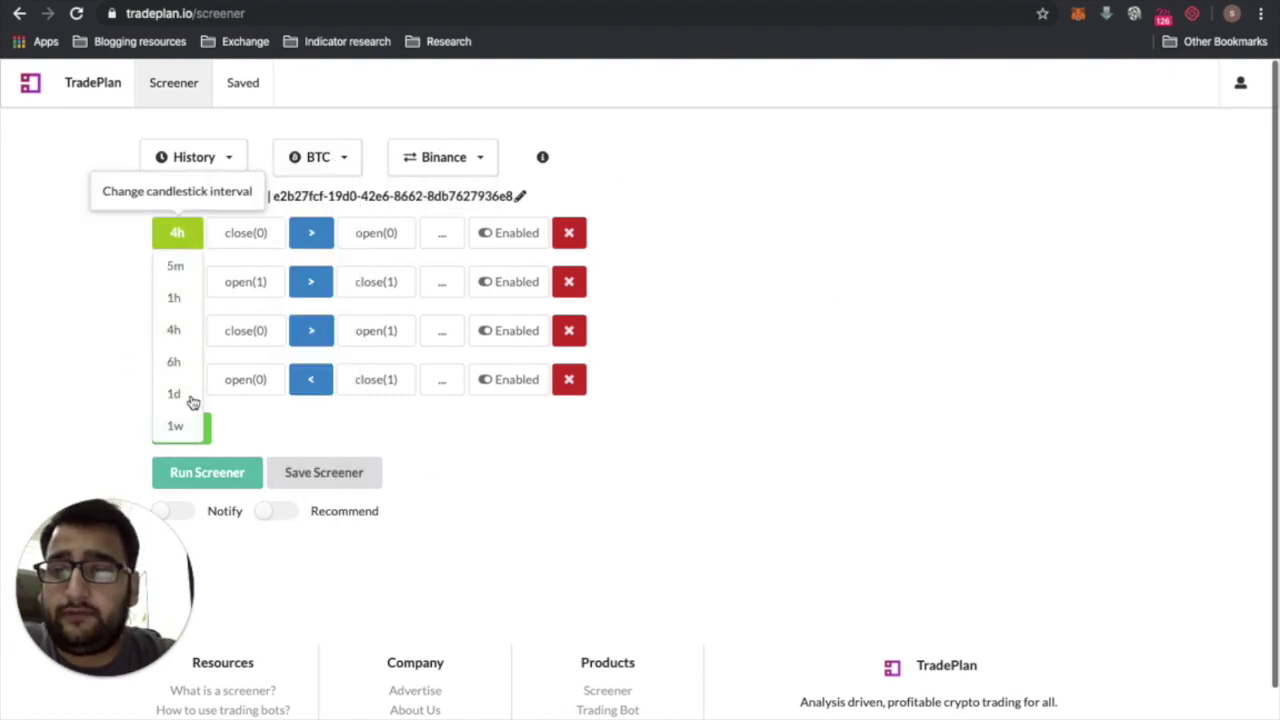
{"action": "left_click", "coordinate": [227, 477]}
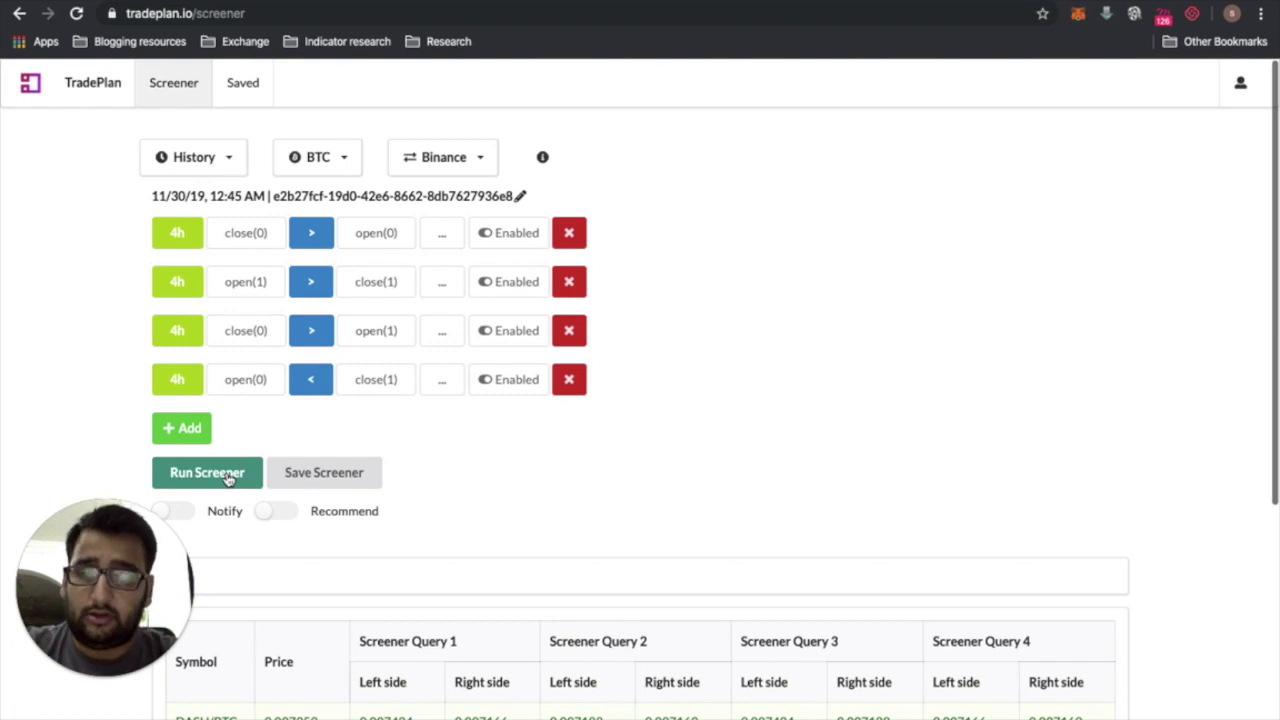
{"action": "scroll", "coordinate": [227, 477], "scroll_direction": "down", "scroll_amount": 4}
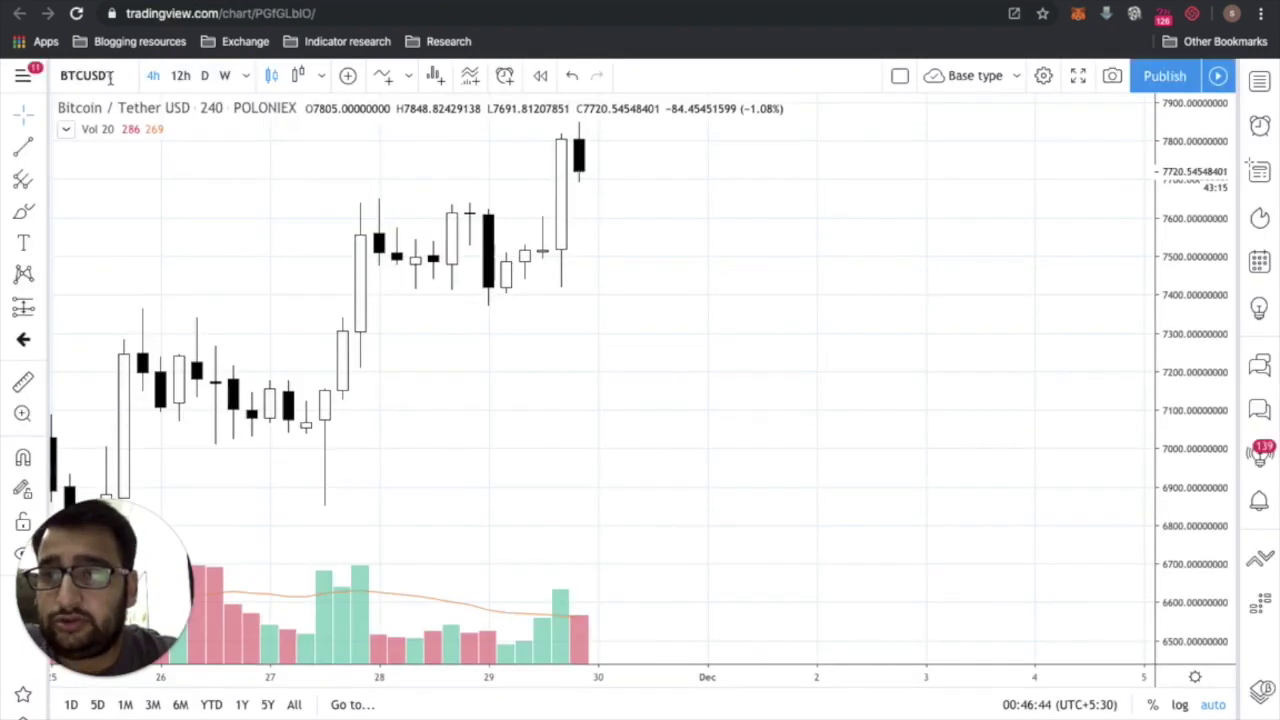
Step: Select the TradingView chart's symbol box to change the symbol
{"action": "left_click", "coordinate": [110, 77]}
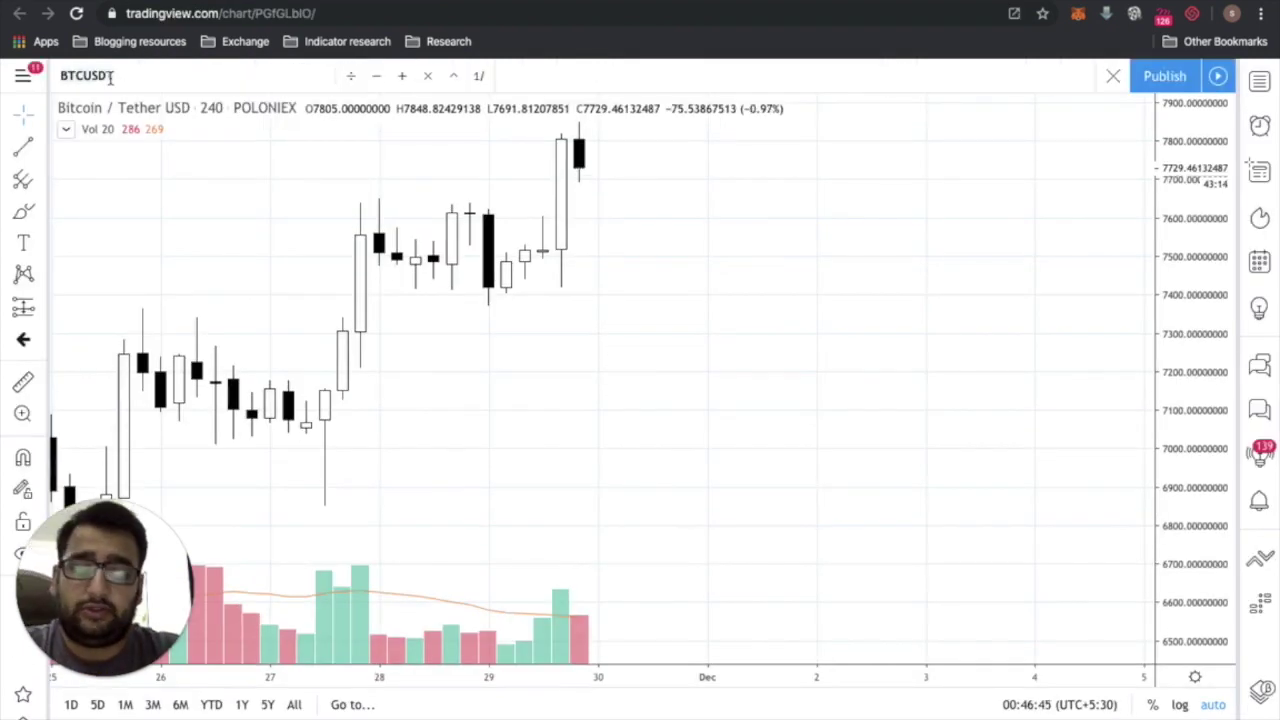
Step: Load the Binance DASHBTC 4h chart, dismiss the promo popup and zoom into recent candles
{"action": "type", "text": "DASH"}
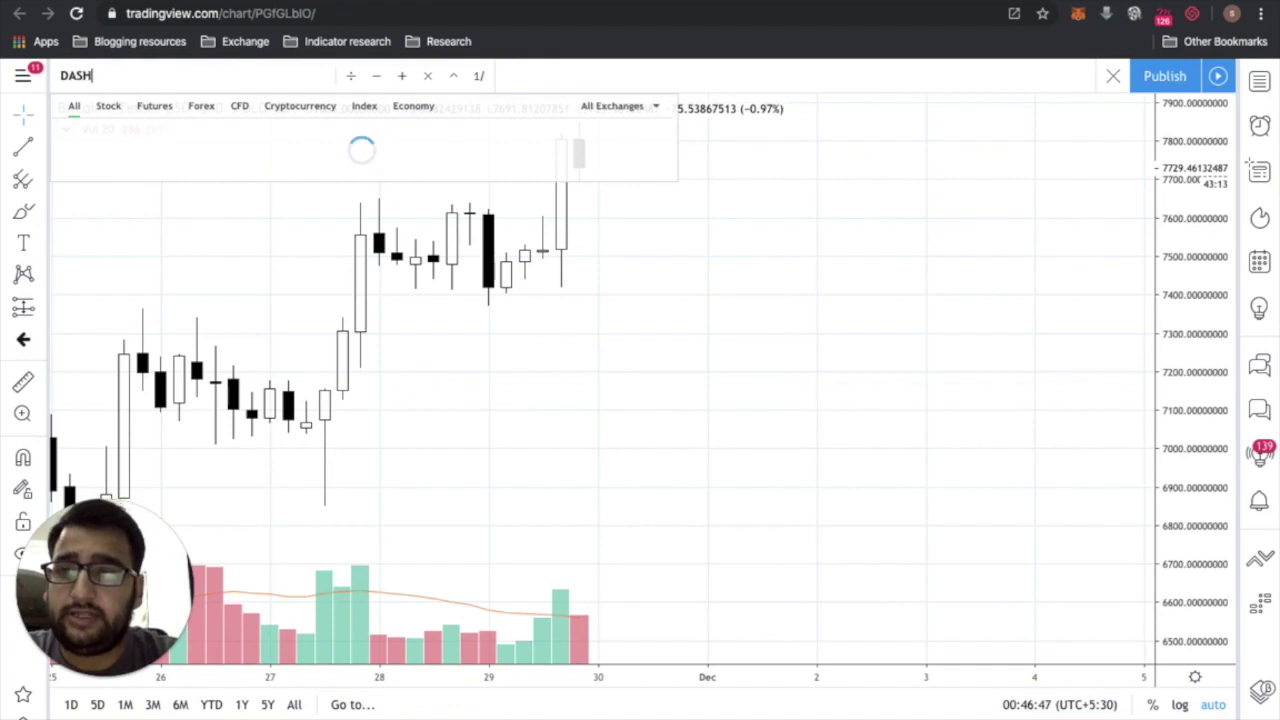
{"action": "type", "text": "BTC"}
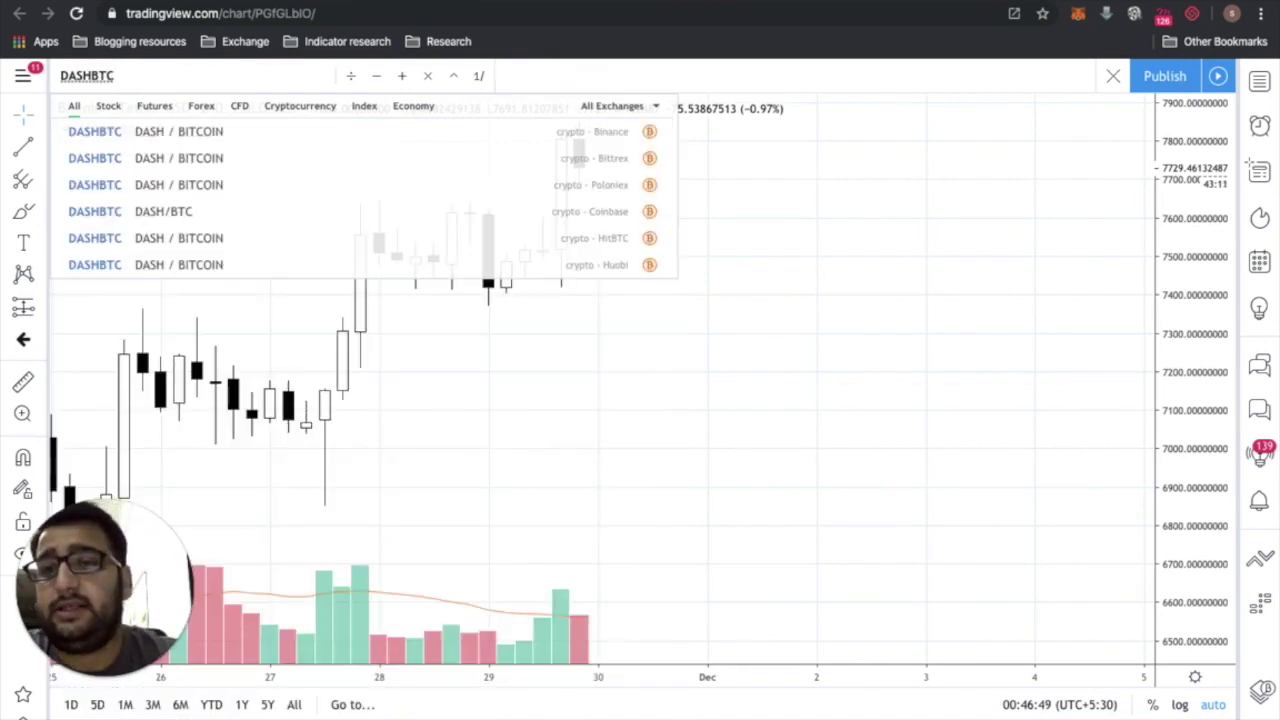
{"action": "key", "text": "Down"}
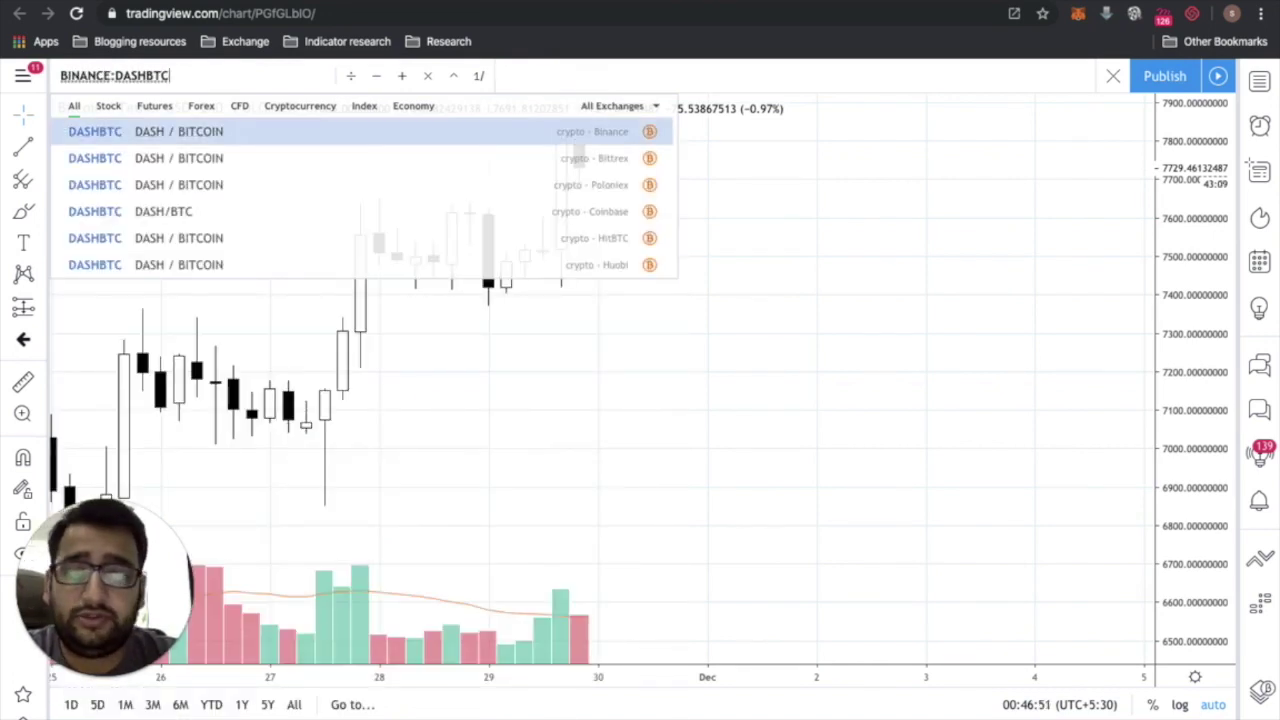
{"action": "key", "text": "Return"}
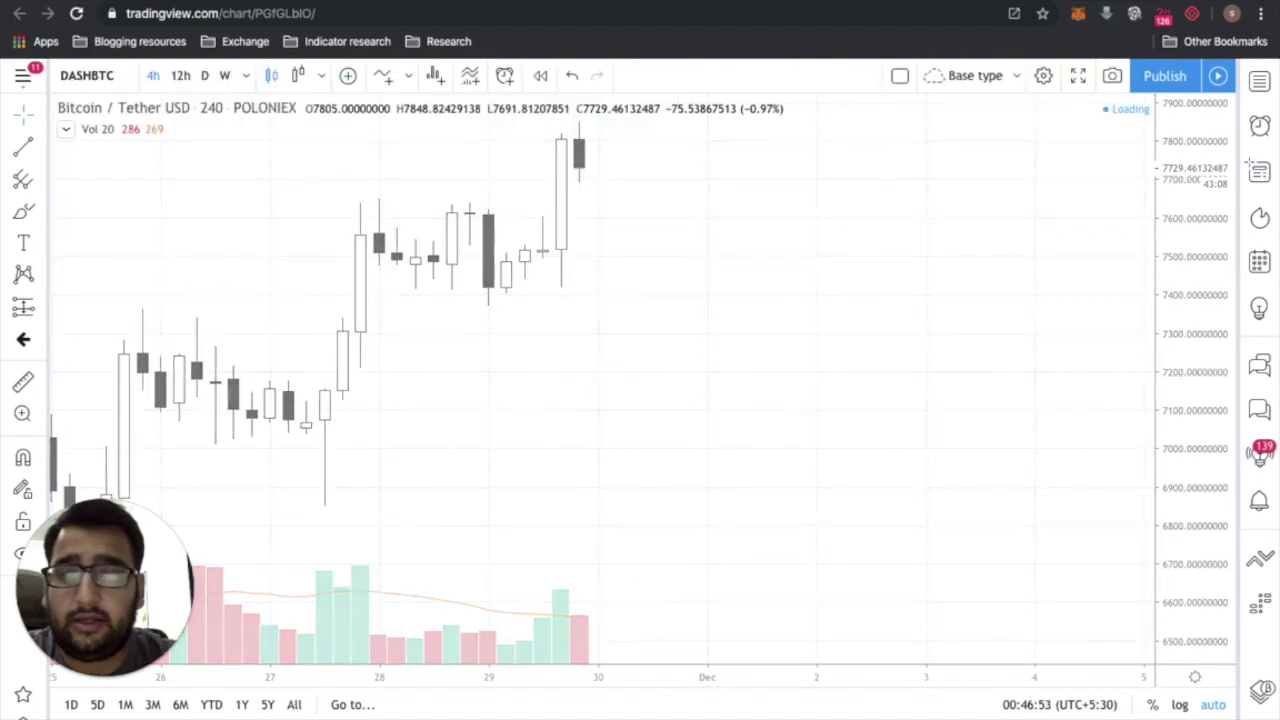
{"action": "scroll", "coordinate": [520, 328], "scroll_direction": "up", "scroll_amount": 4}
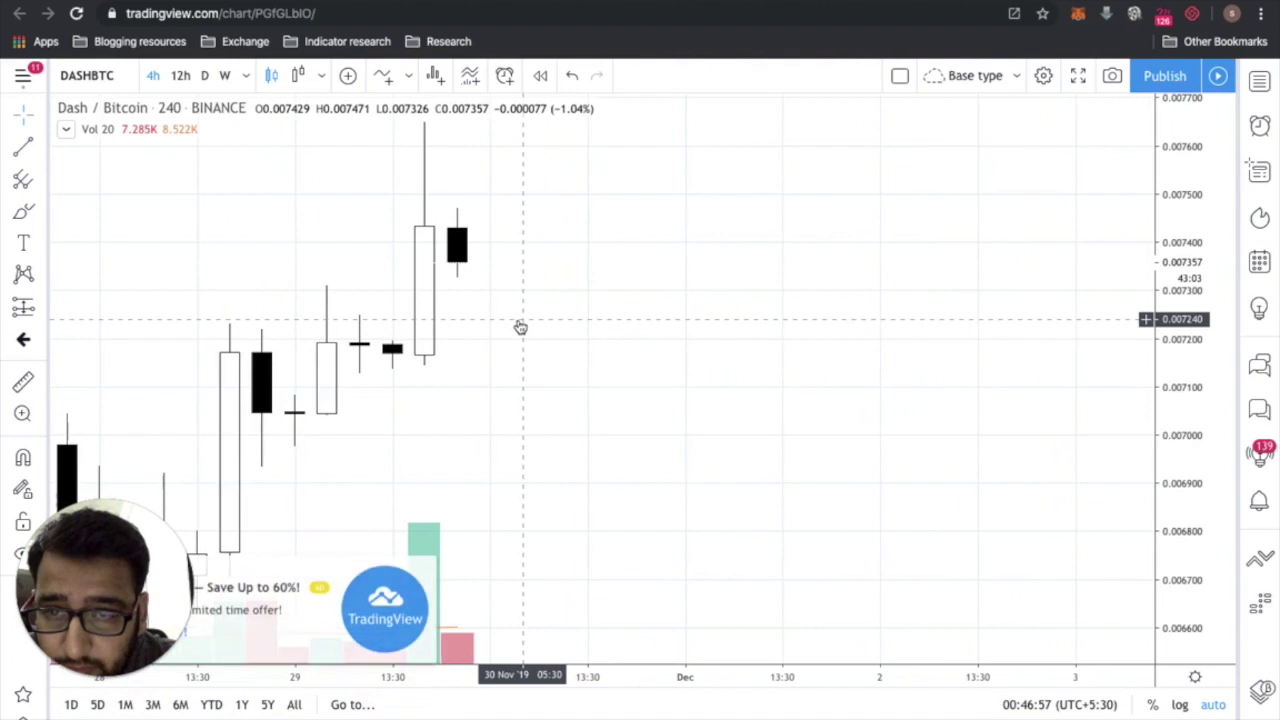
{"action": "left_click", "coordinate": [424, 570]}
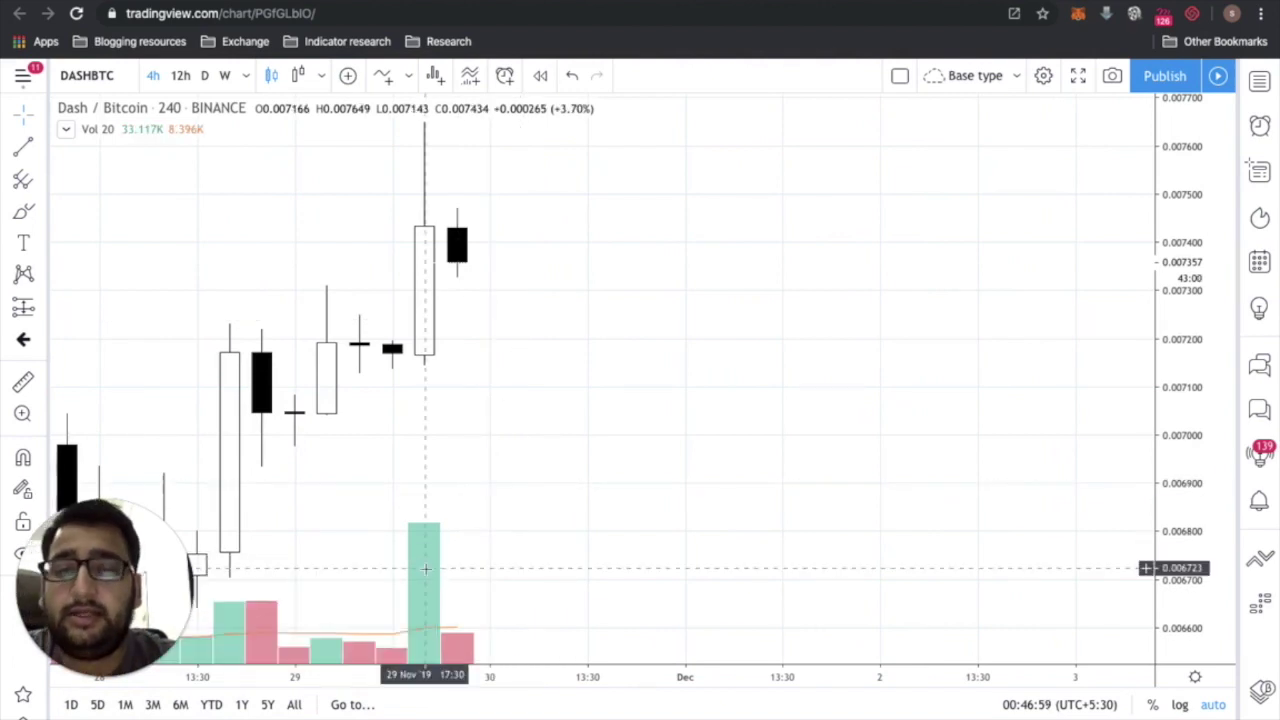
{"action": "scroll", "coordinate": [566, 363], "scroll_direction": "left", "scroll_amount": 5}
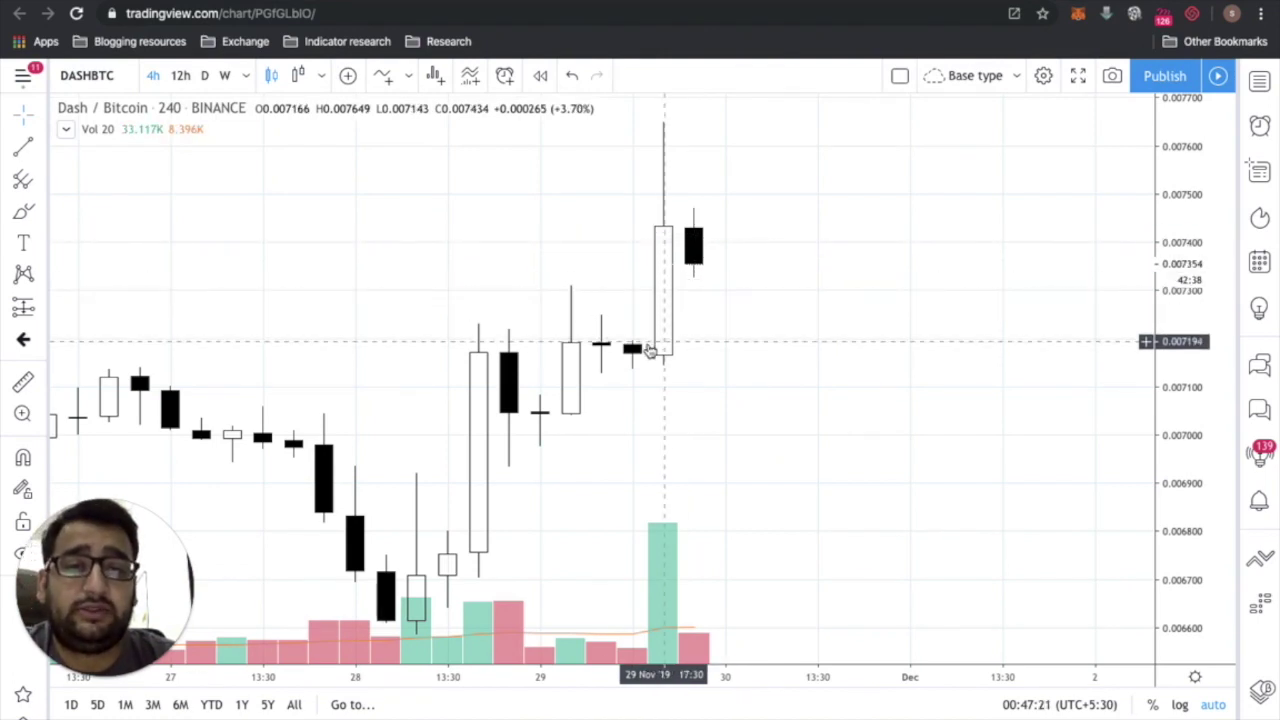
{"action": "scroll", "coordinate": [633, 352], "scroll_direction": "up", "scroll_amount": 5}
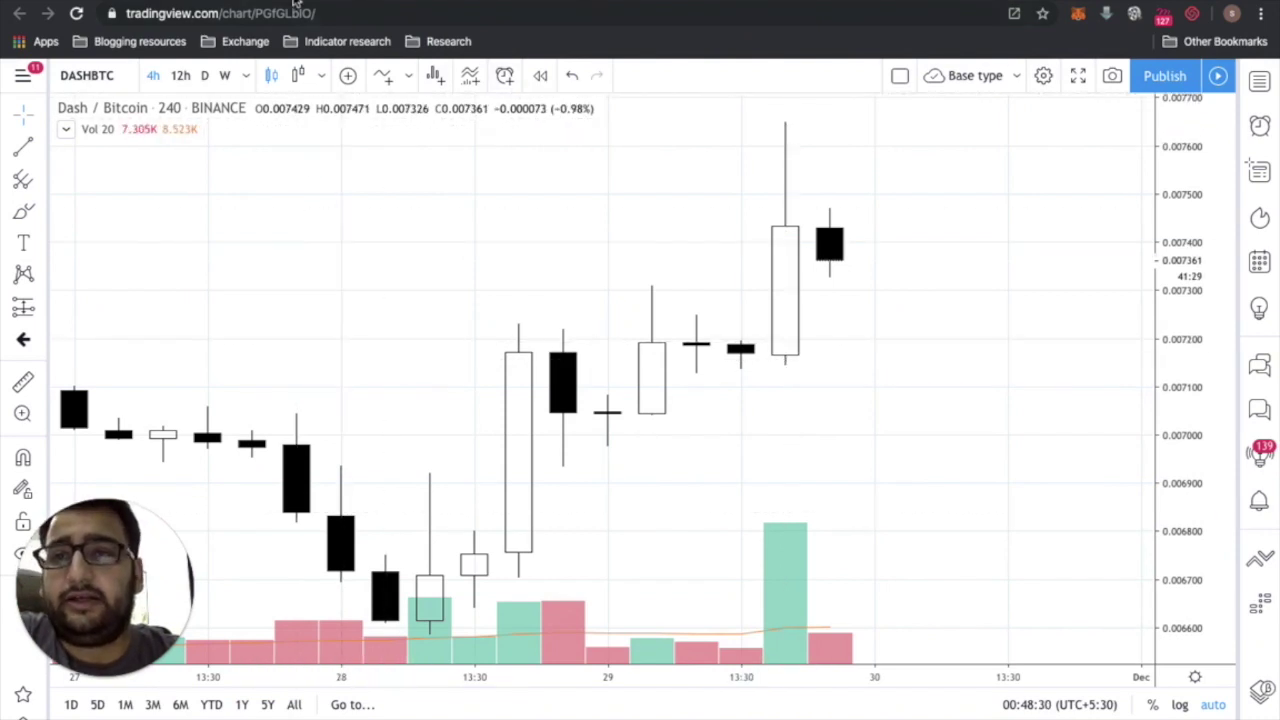
Step: Compare with the engulfing candle reference images and screener results, then return to the DASH/BTC chart
{"action": "left_click", "coordinate": [492, 0]}
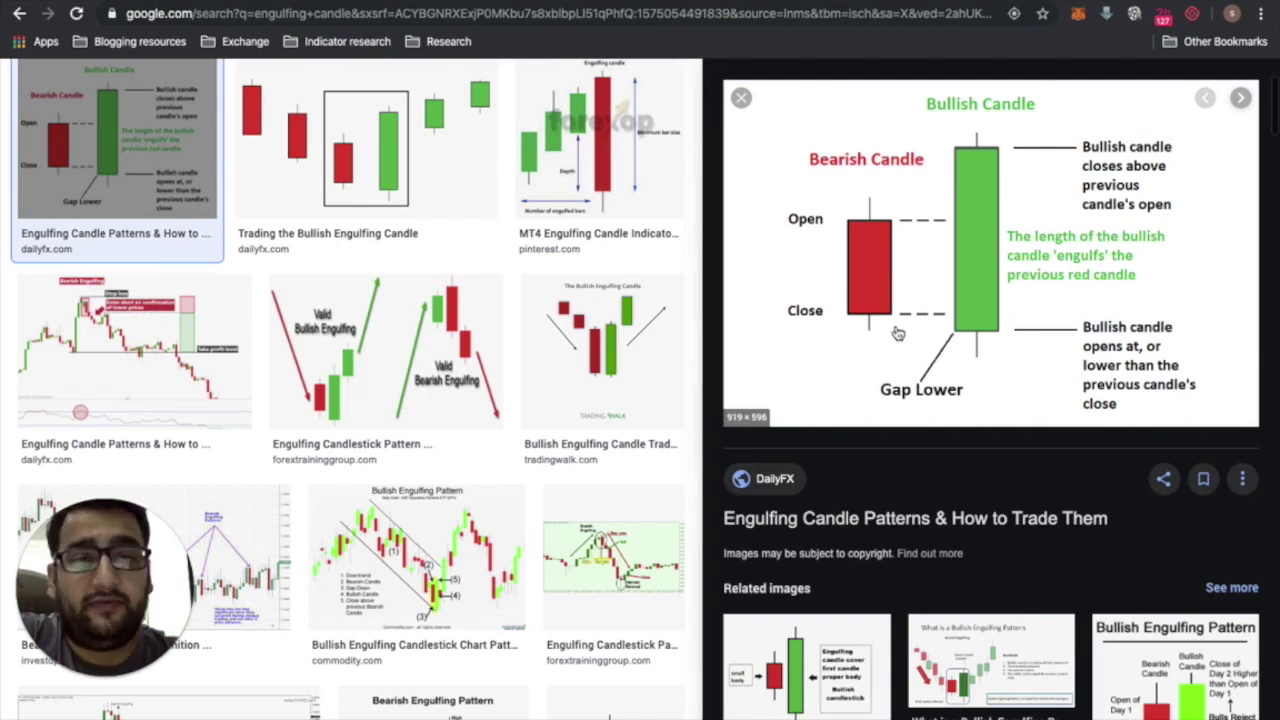
{"action": "left_click", "coordinate": [260, 2]}
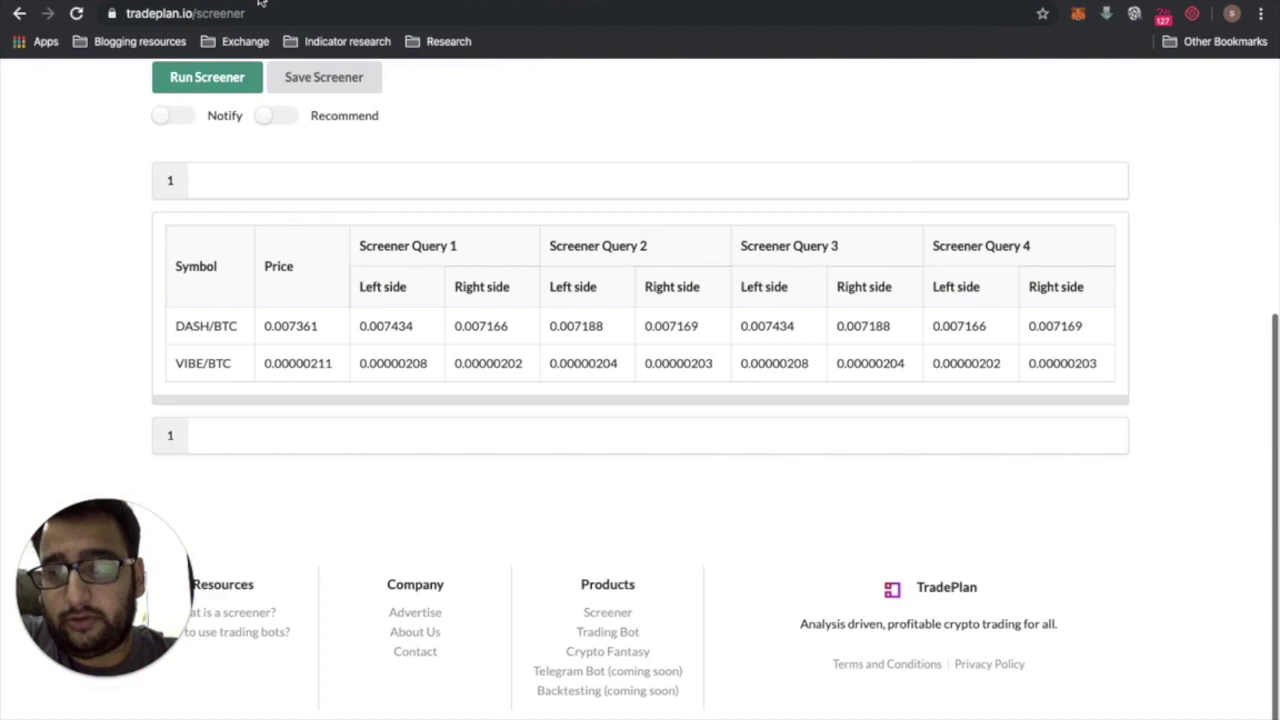
{"action": "key", "text": "ctrl+Tab"}
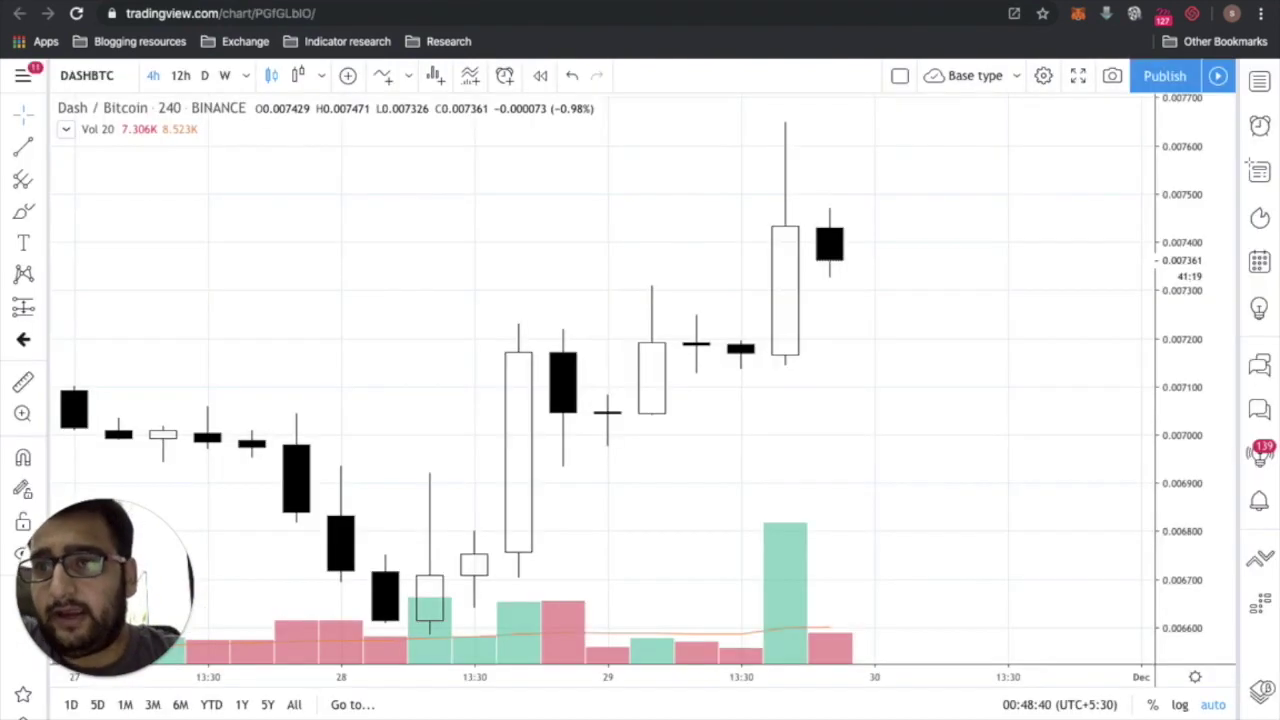
{"action": "left_click", "coordinate": [98, 72]}
Step: Load the Binance VIBEBTC 4h chart with the Data Window, then return to the screener results
{"action": "type", "text": "VIBEN"}
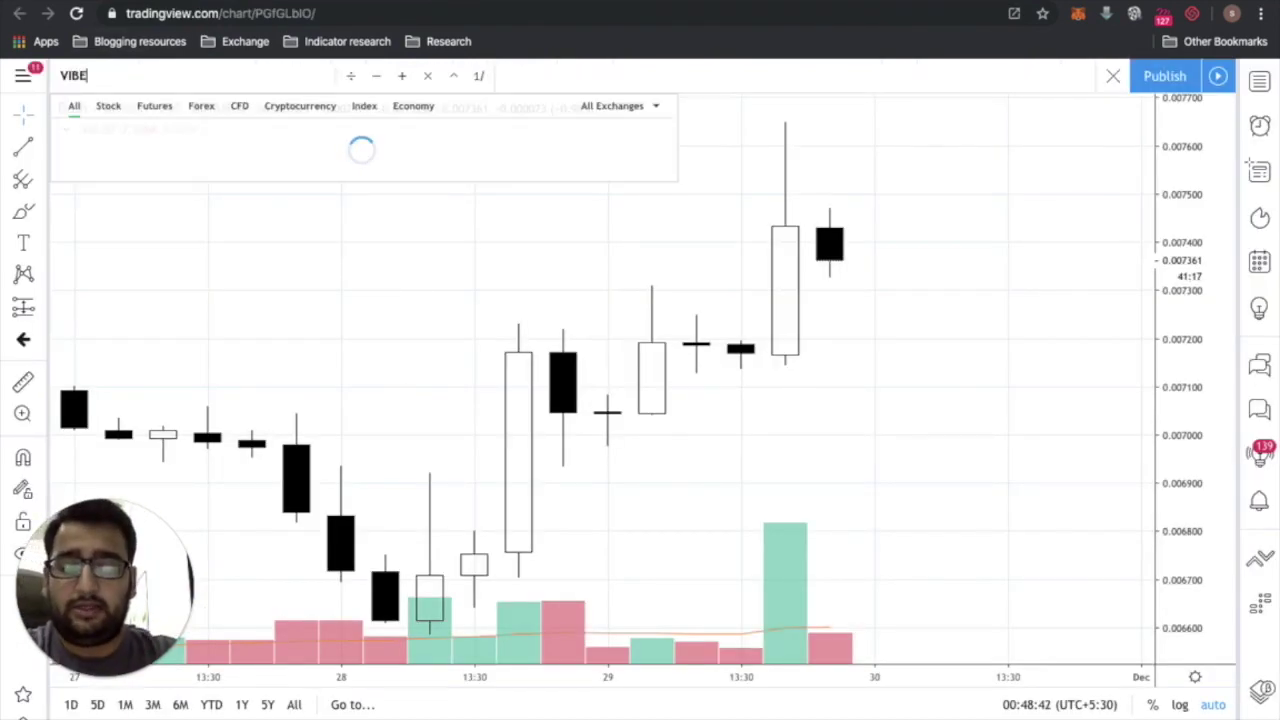
{"action": "key", "text": "BackSpace"}
{"action": "type", "text": "BTC"}
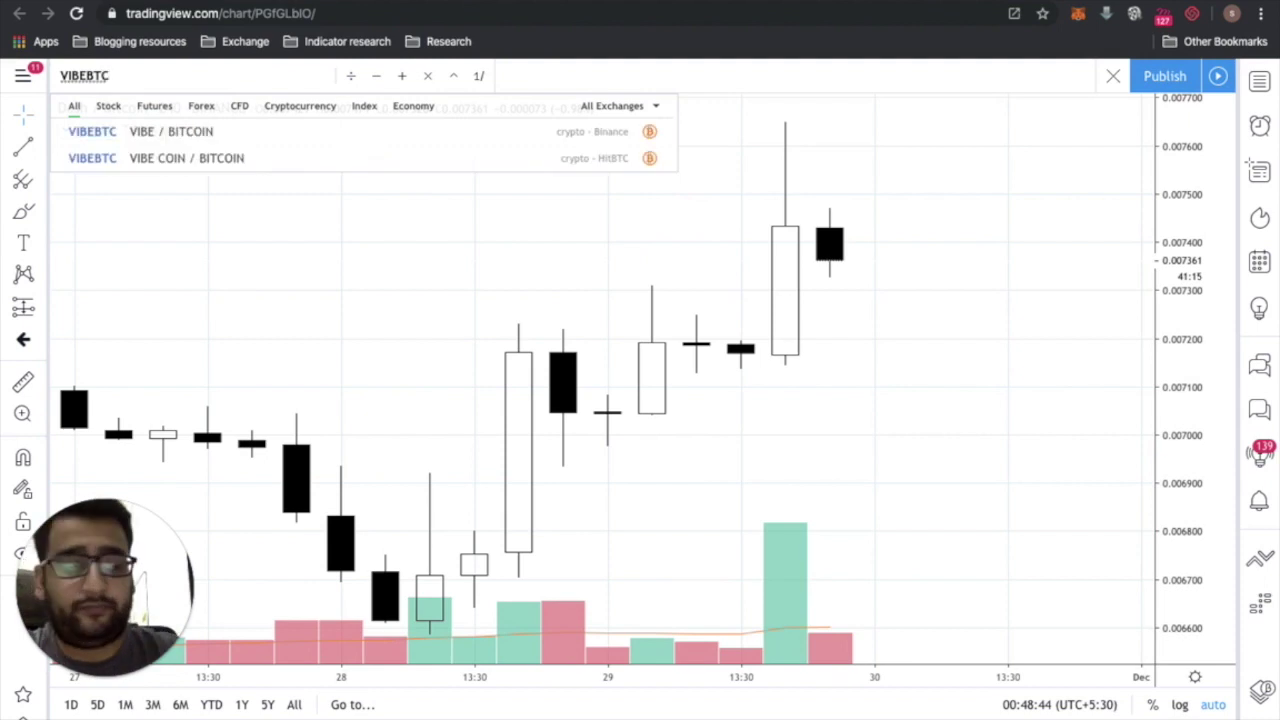
{"action": "key", "text": "Down"}
{"action": "key", "text": "Return"}
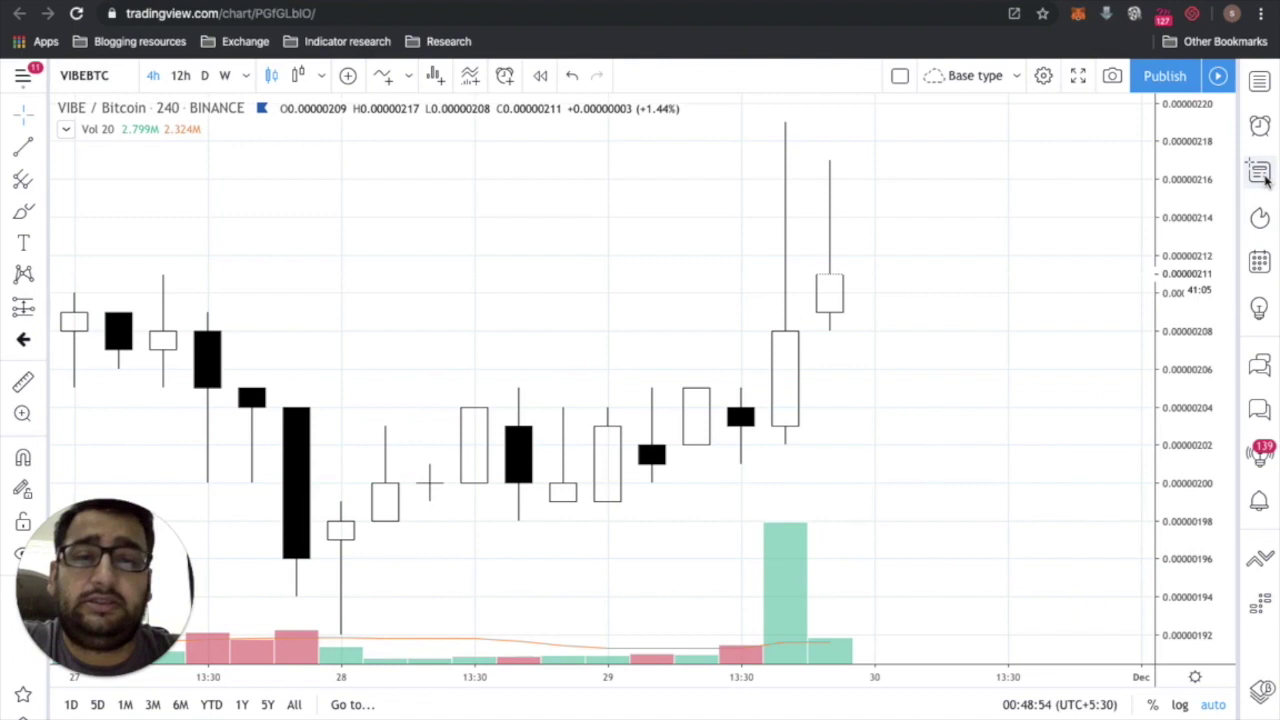
{"action": "left_click", "coordinate": [1261, 175]}
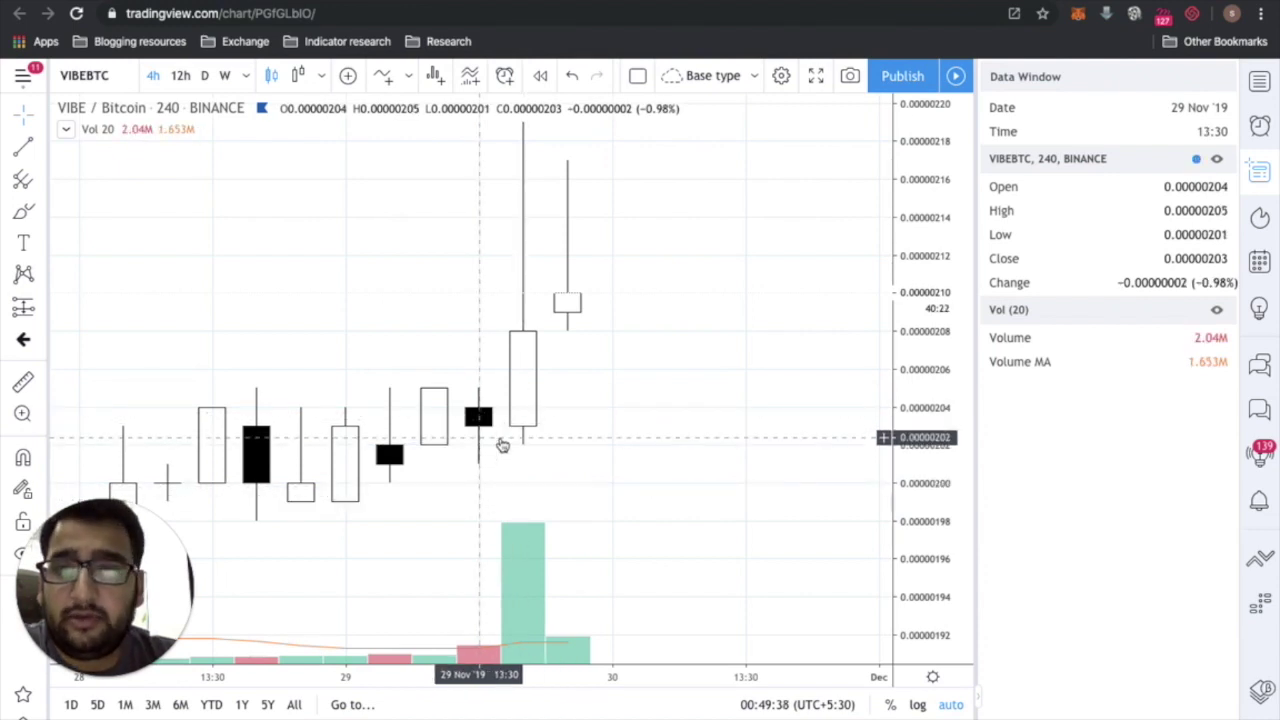
{"action": "key", "text": "ctrl+Tab"}
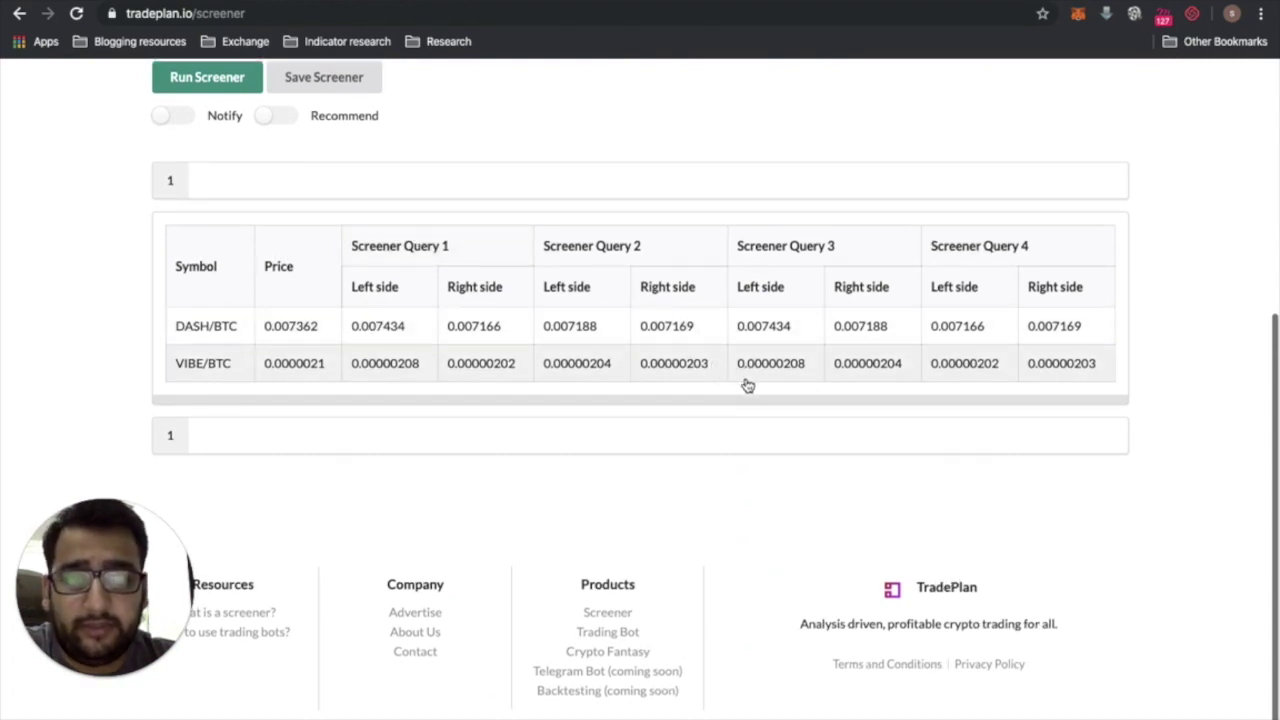
{"action": "scroll", "coordinate": [750, 382], "scroll_direction": "up", "scroll_amount": 2}
{"action": "scroll", "coordinate": [250, 168], "scroll_direction": "up", "scroll_amount": 1}
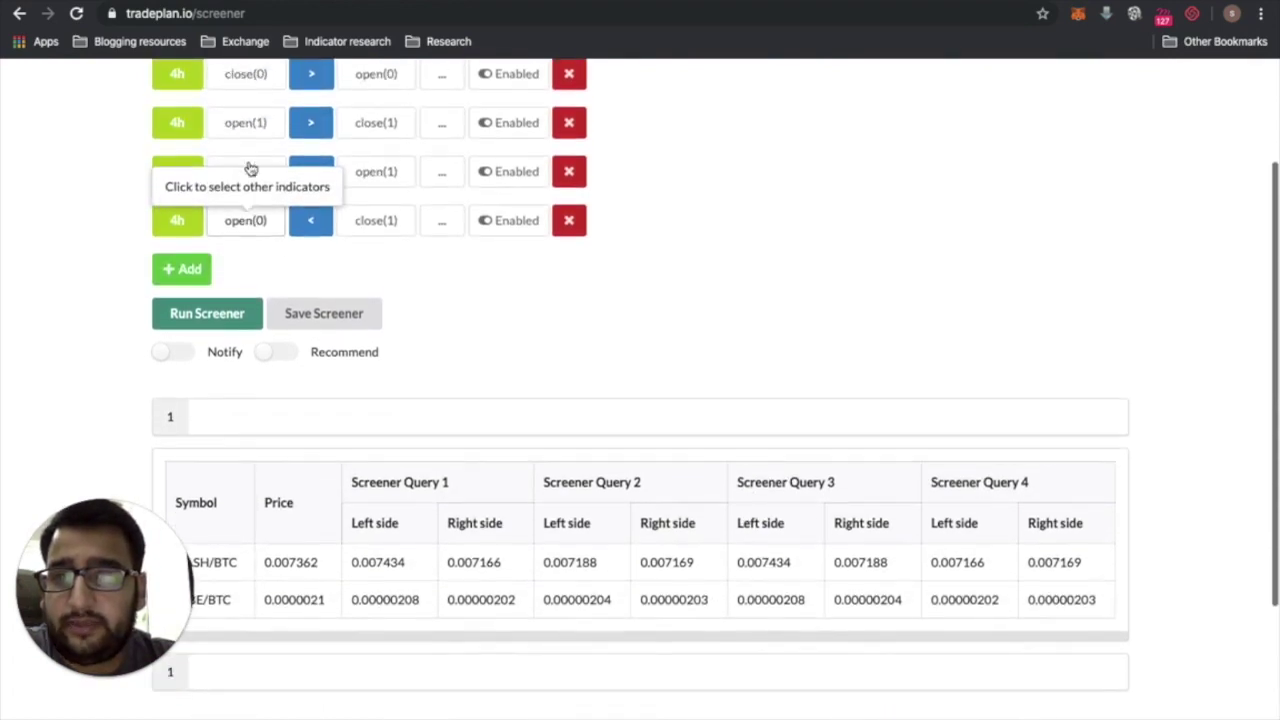
{"action": "scroll", "coordinate": [250, 168], "scroll_direction": "down", "scroll_amount": 3}
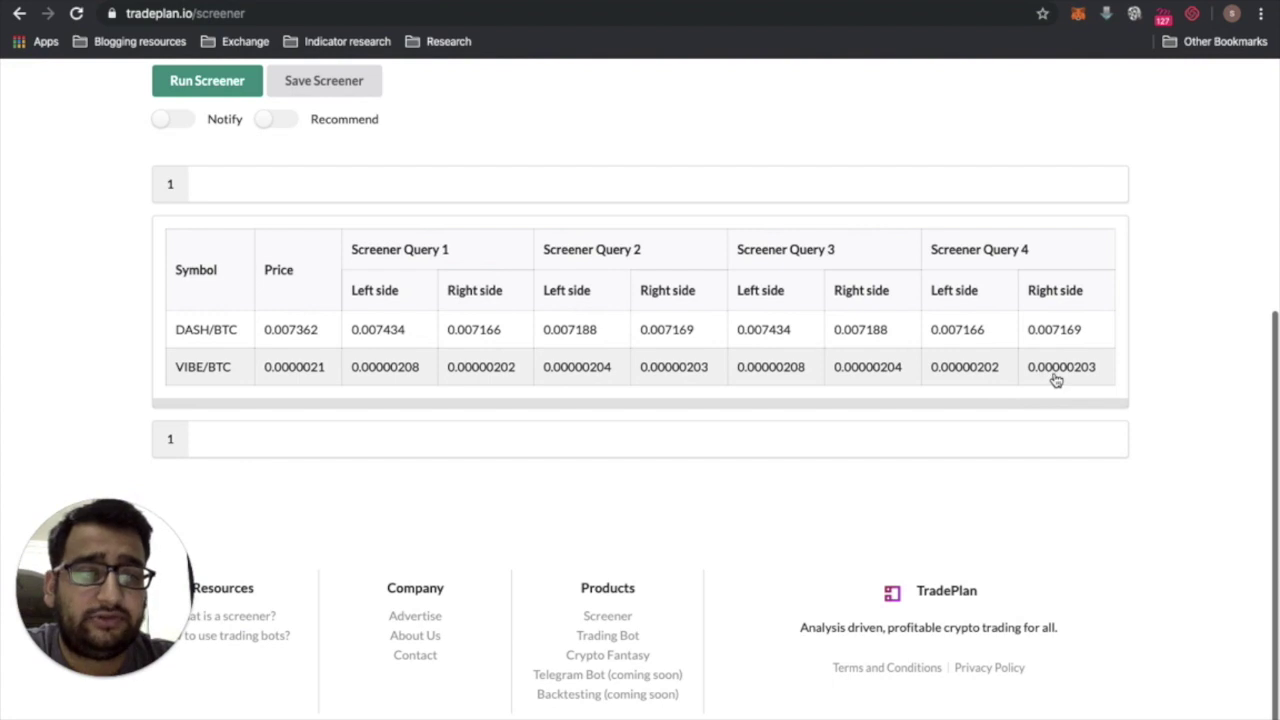
{"action": "scroll", "coordinate": [1060, 375], "scroll_direction": "up", "scroll_amount": 5}
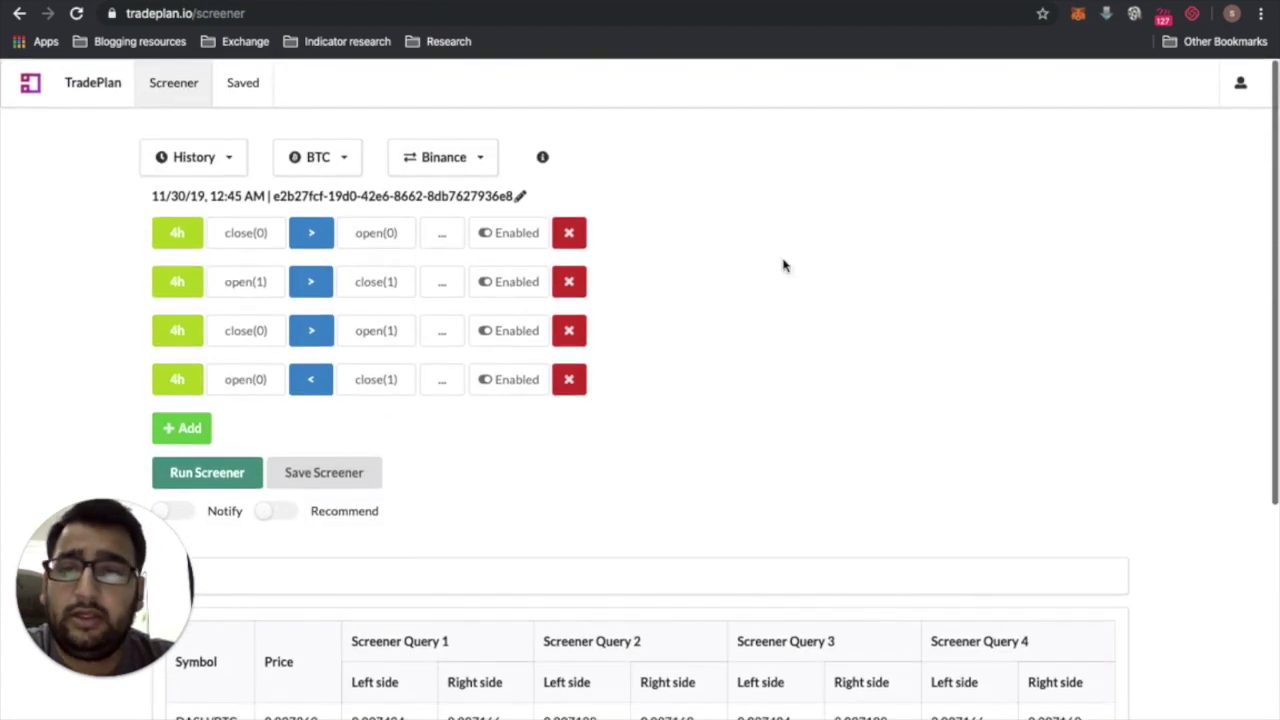
Step: Set the base currency to ALL, rerun the screener, and scroll through the longer match list
{"action": "left_click", "coordinate": [314, 160]}
{"action": "left_click", "coordinate": [304, 191]}
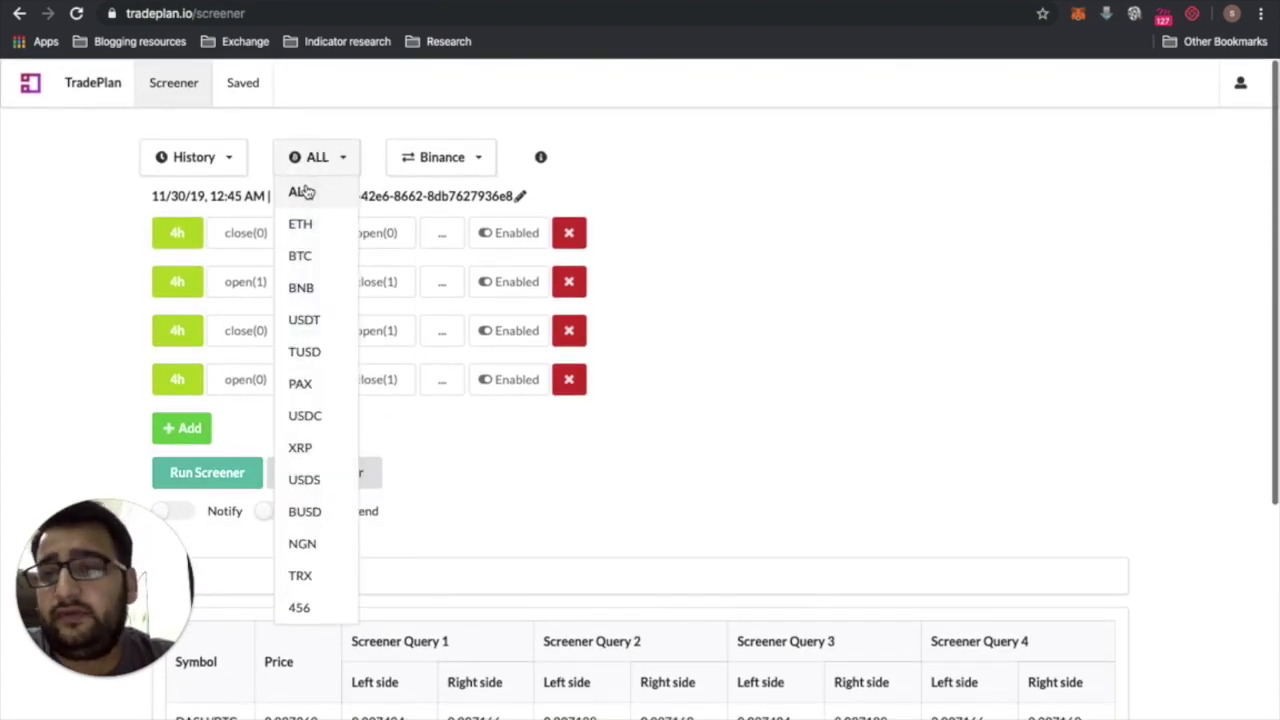
{"action": "left_click", "coordinate": [304, 191]}
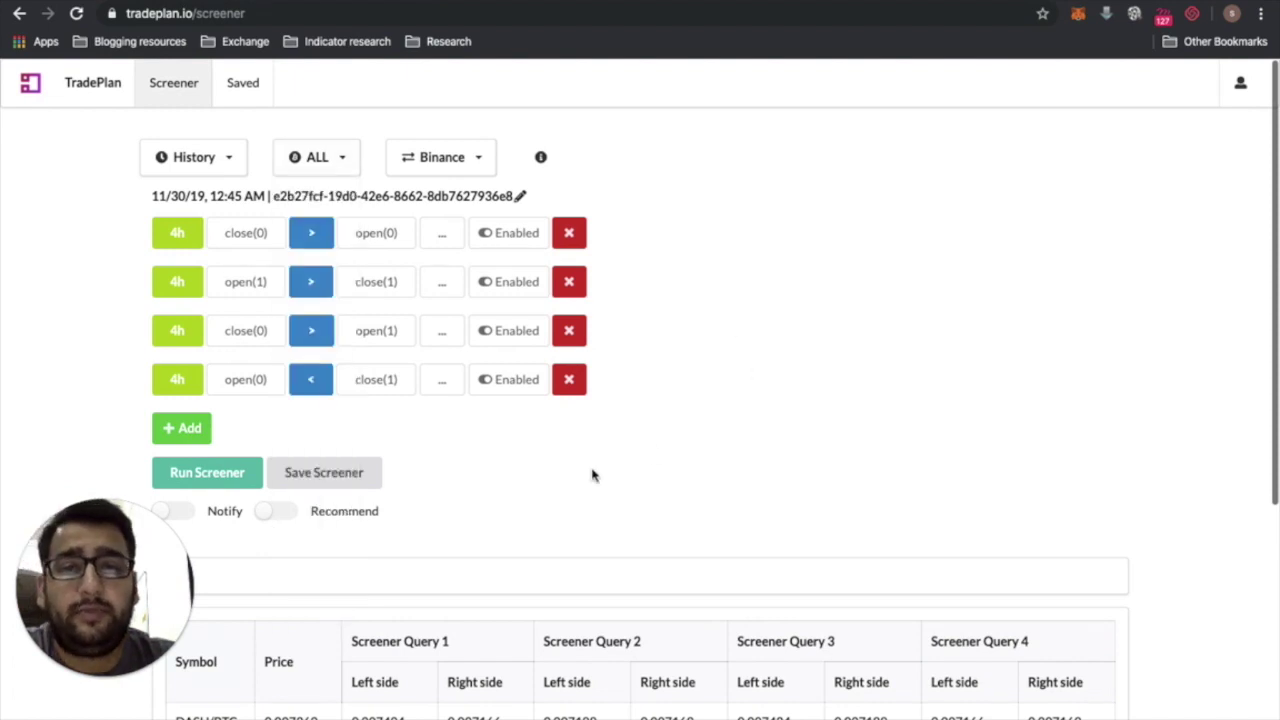
{"action": "left_click", "coordinate": [217, 484]}
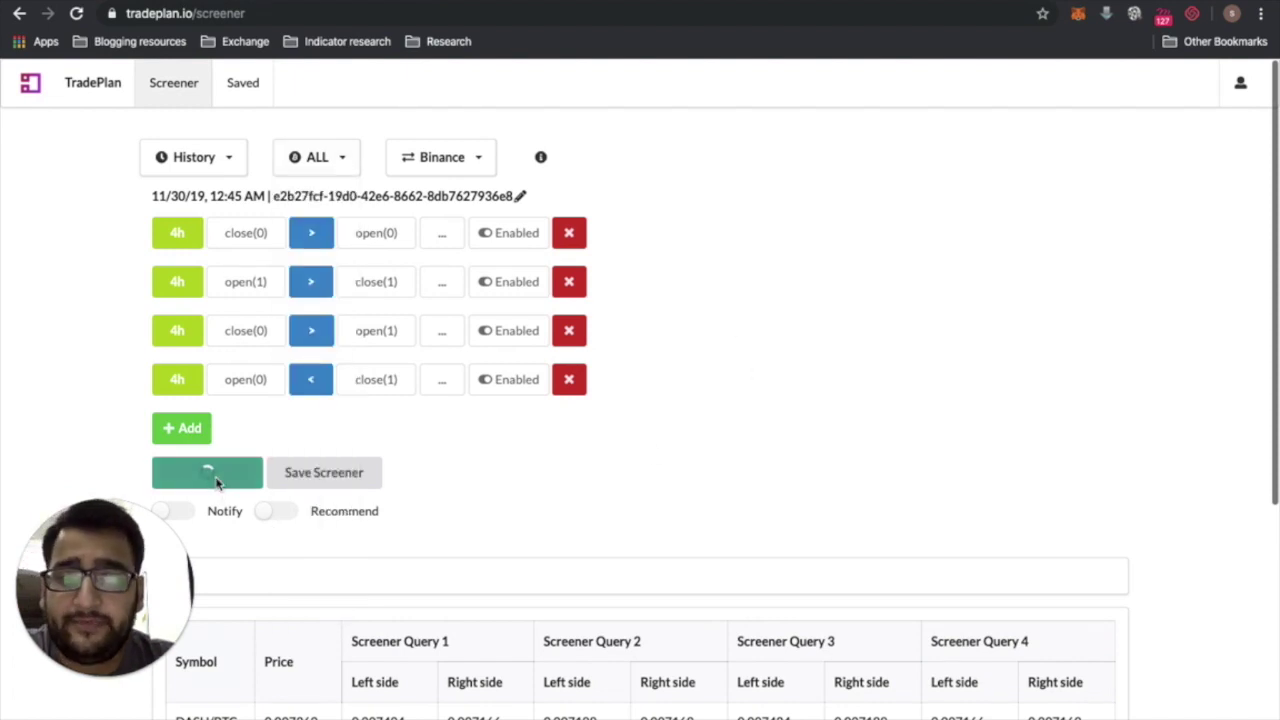
{"action": "scroll", "coordinate": [217, 484], "scroll_direction": "down", "scroll_amount": 4}
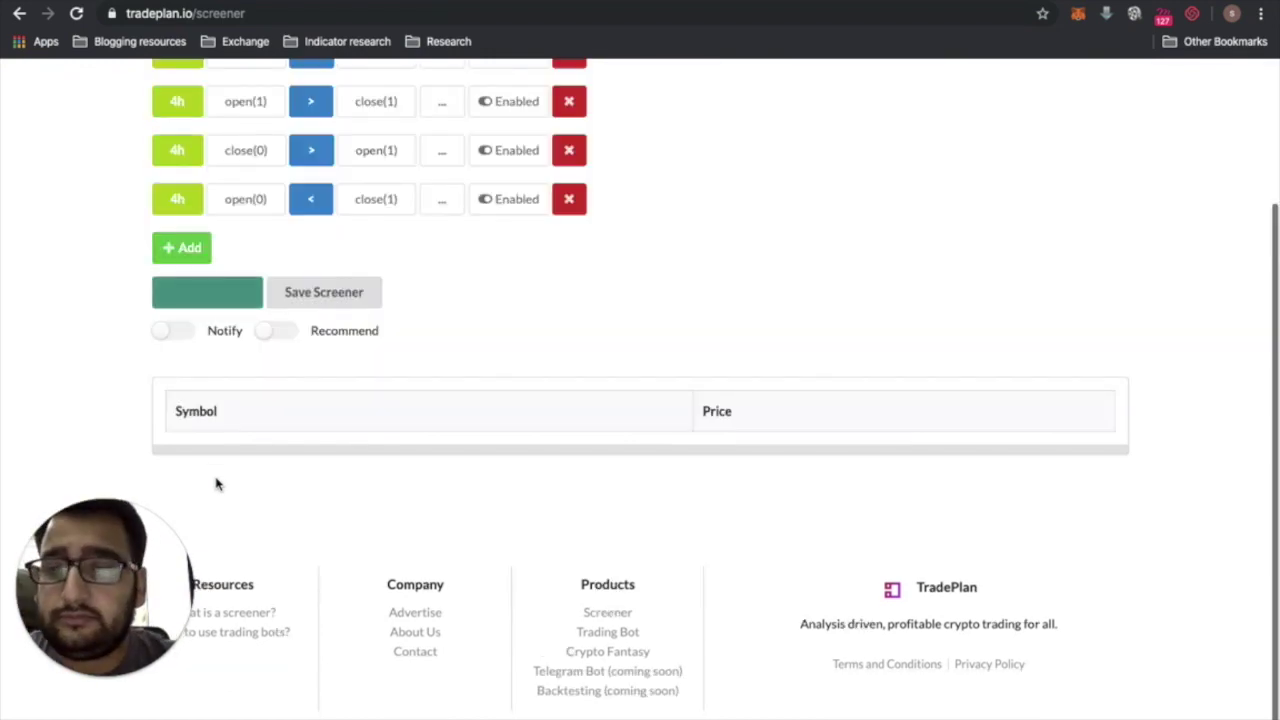
{"action": "scroll", "coordinate": [217, 484], "scroll_direction": "down", "scroll_amount": 7}
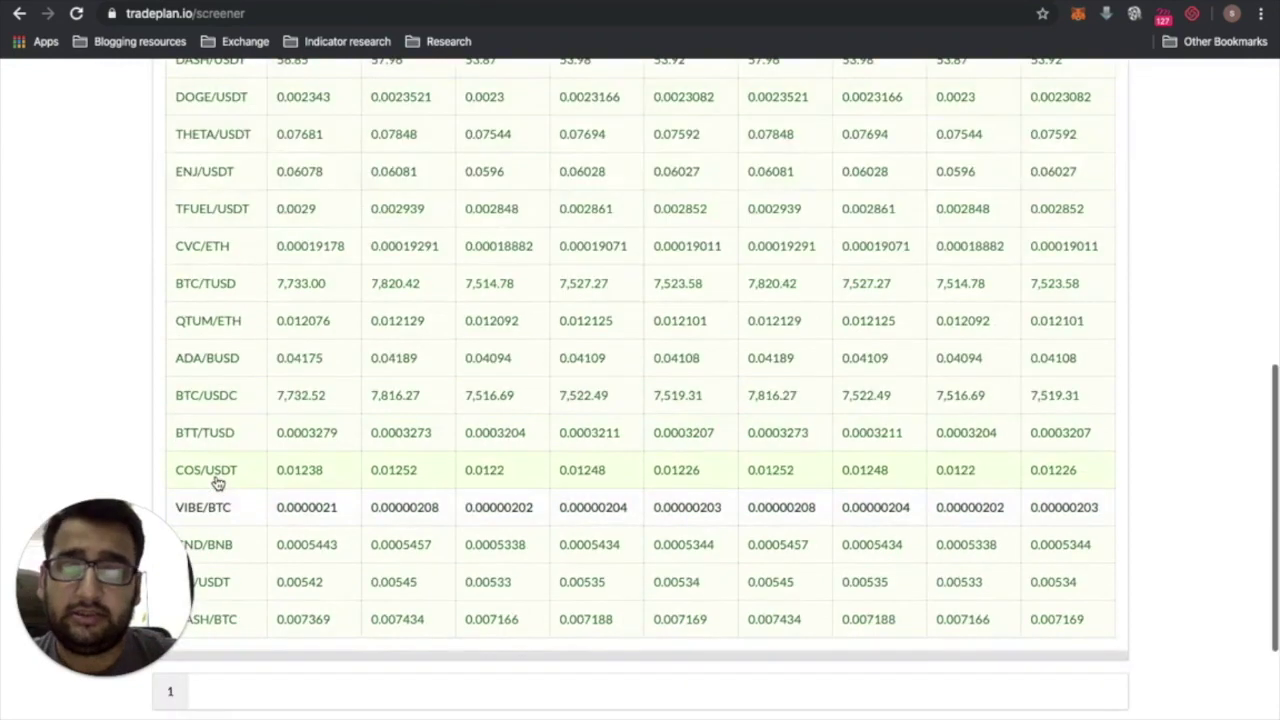
{"action": "scroll", "coordinate": [217, 484], "scroll_direction": "up", "scroll_amount": 5}
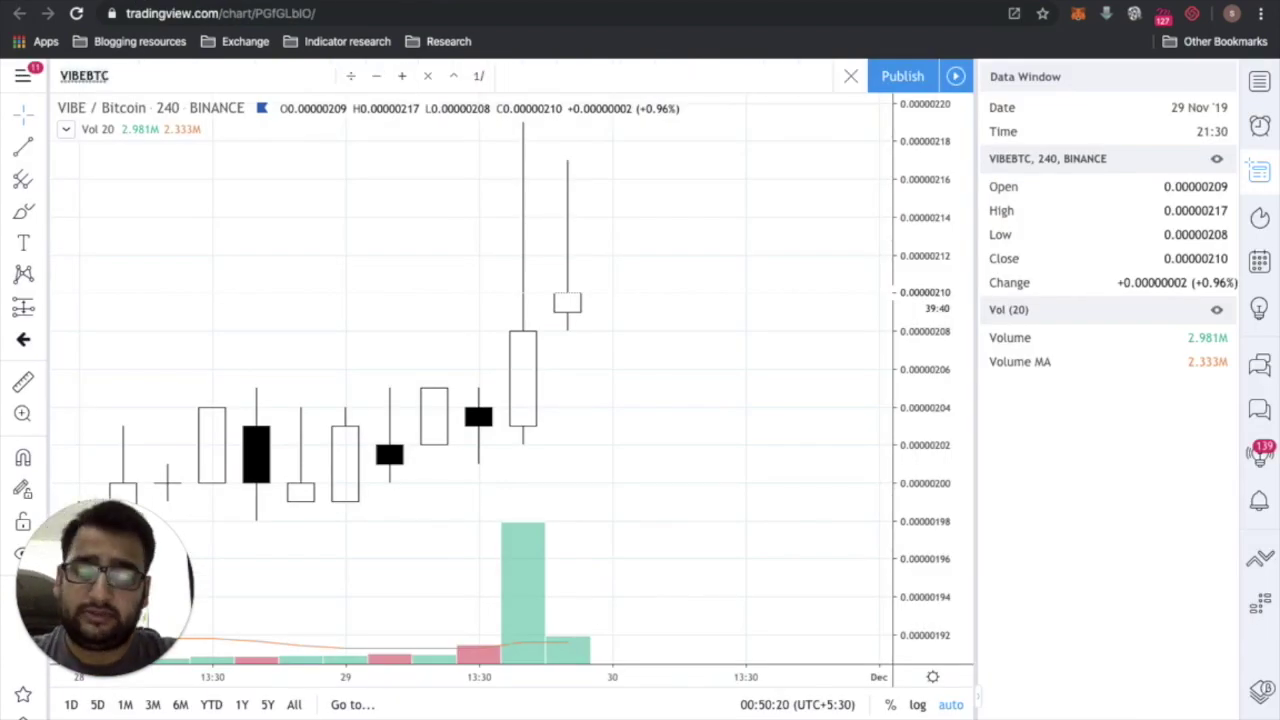
Step: Load the Binance DASHUSDT 4h chart, then scroll further through the screener results
{"action": "left_click", "coordinate": [84, 76]}
{"action": "type", "text": "DASHUSDT"}
{"action": "key", "text": "Down"}
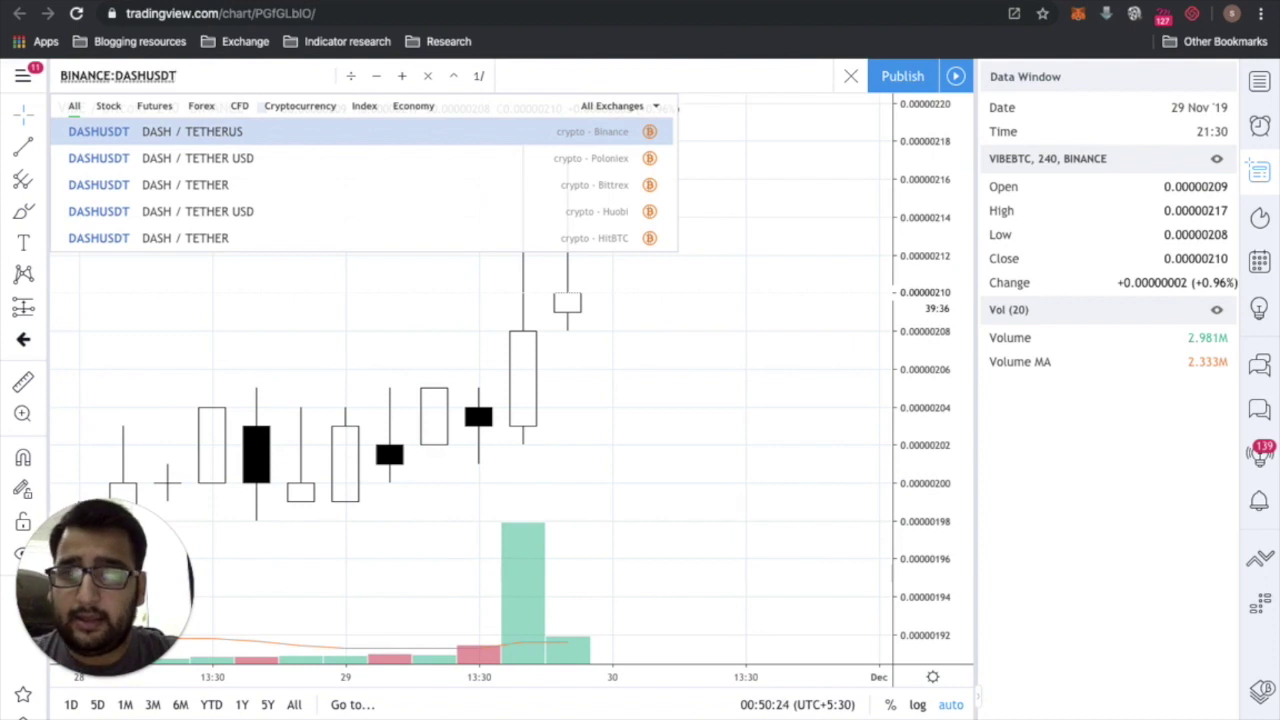
{"action": "key", "text": "Return"}
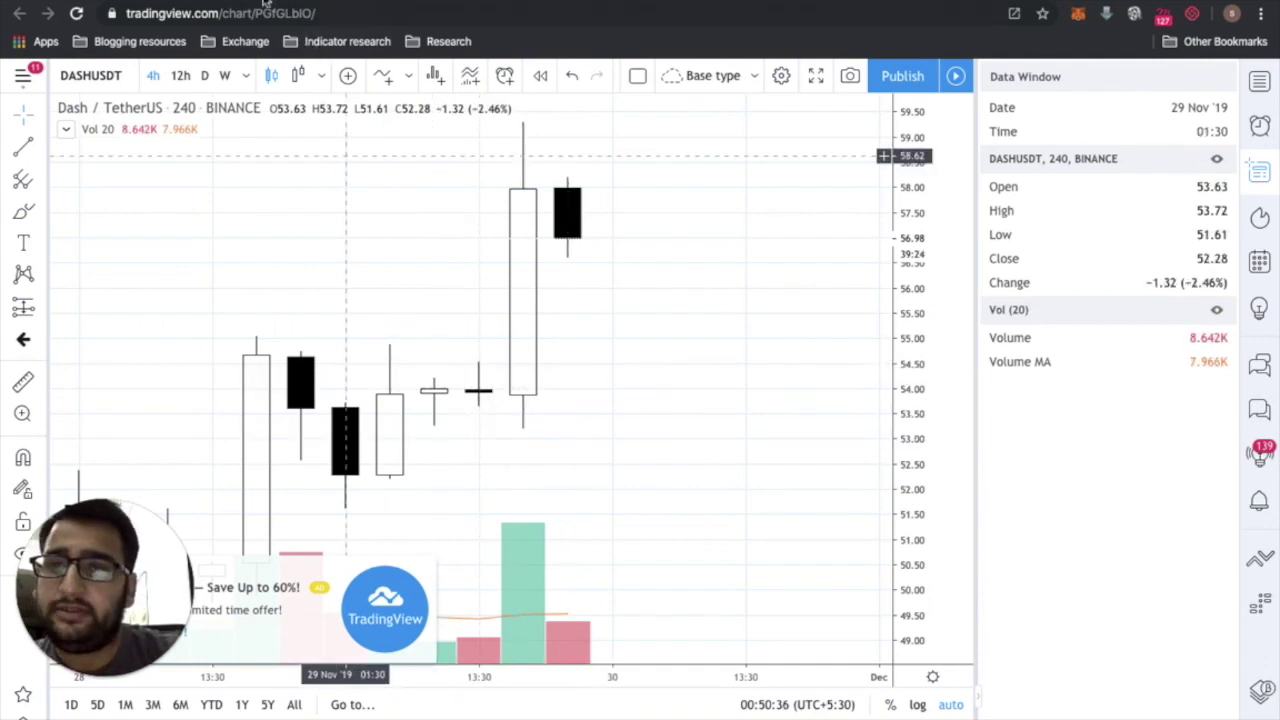
{"action": "key", "text": "ctrl+Tab"}
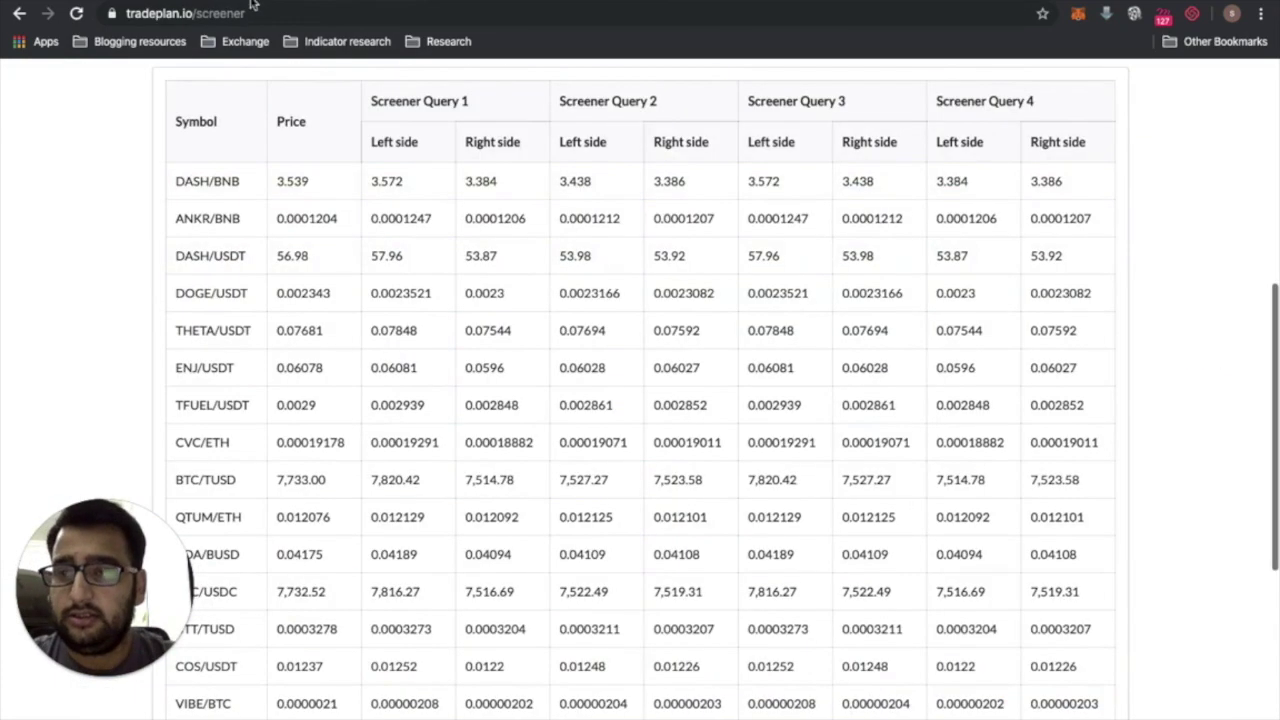
{"action": "scroll", "coordinate": [393, 320], "scroll_direction": "down", "scroll_amount": 5}
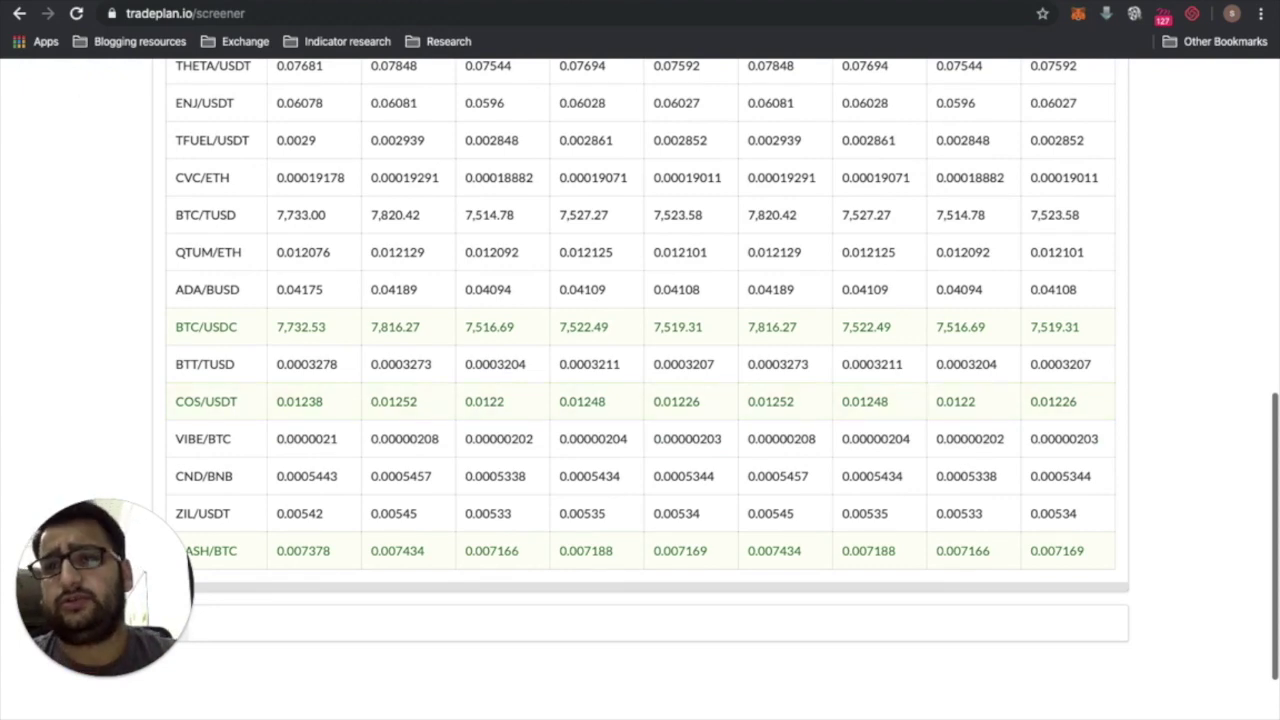
Step: Check the COSUSDT 4h chart in TradingView and return to the screener results
{"action": "key", "text": "ctrl+Tab"}
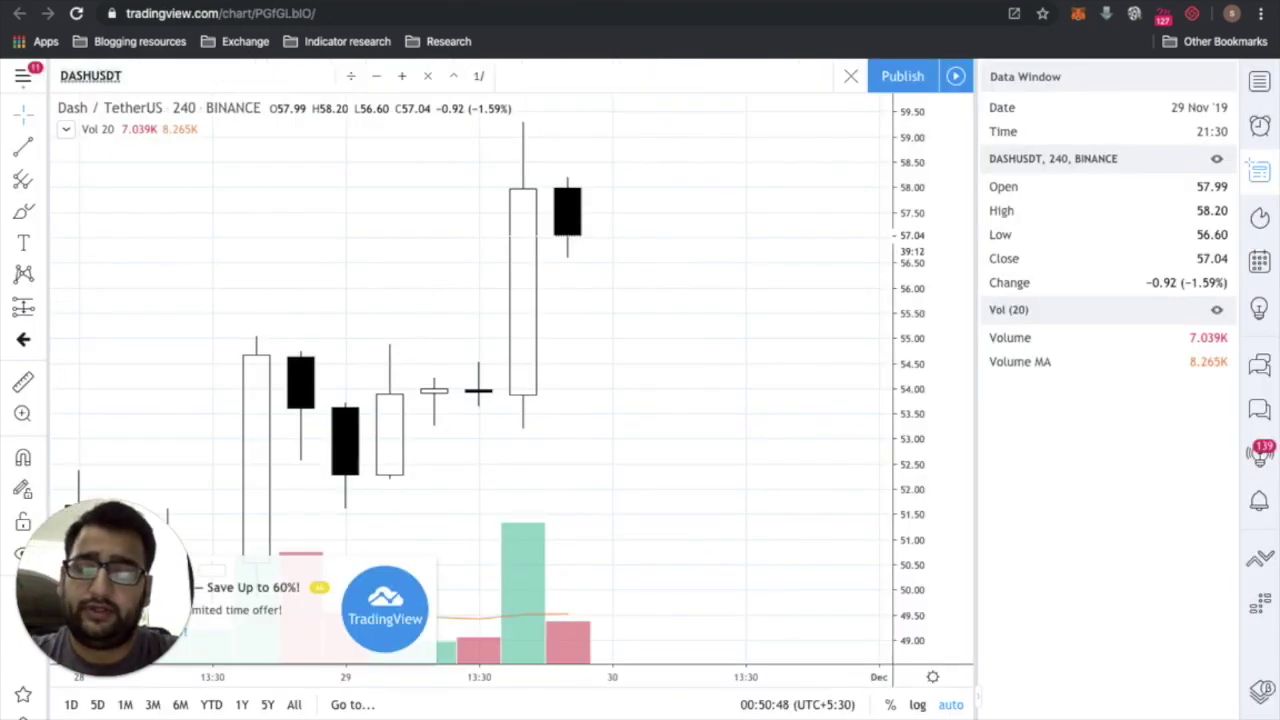
{"action": "type", "text": "COSUSD"}
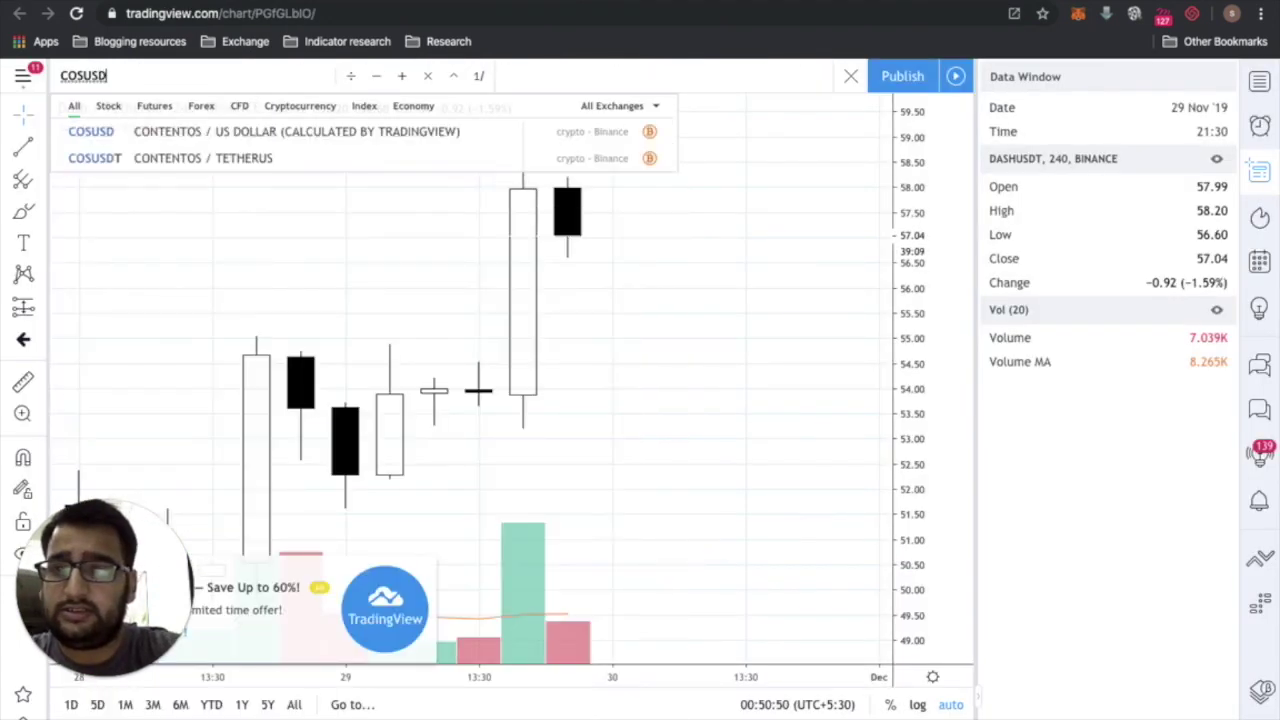
{"action": "type", "text": "T"}
{"action": "key", "text": "Return"}
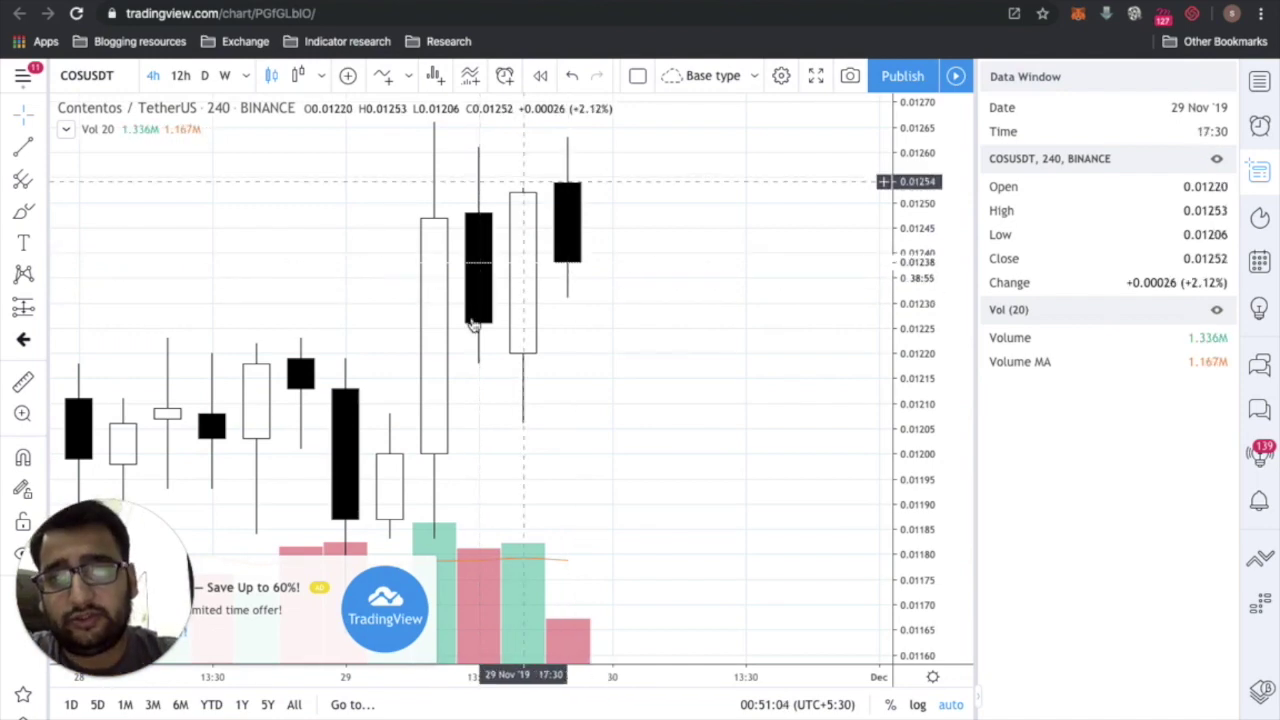
{"action": "left_click", "coordinate": [316, 2]}
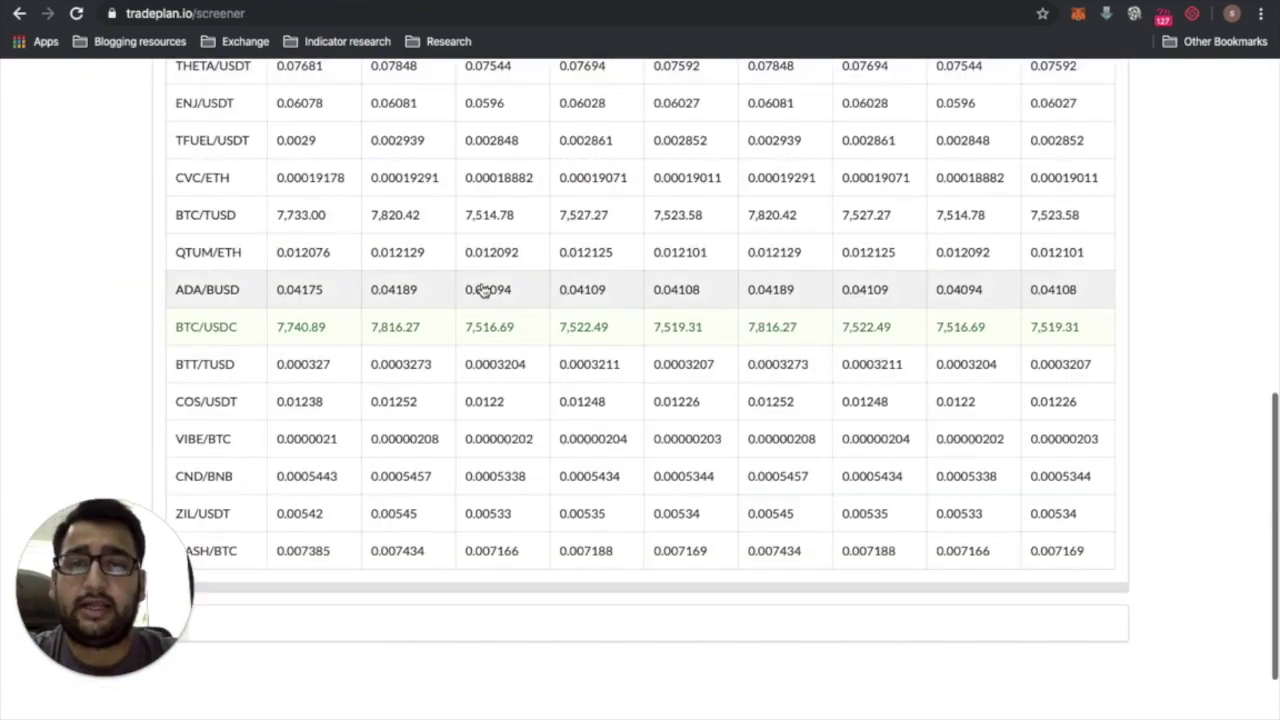
{"action": "scroll", "coordinate": [483, 289], "scroll_direction": "up", "scroll_amount": 20}
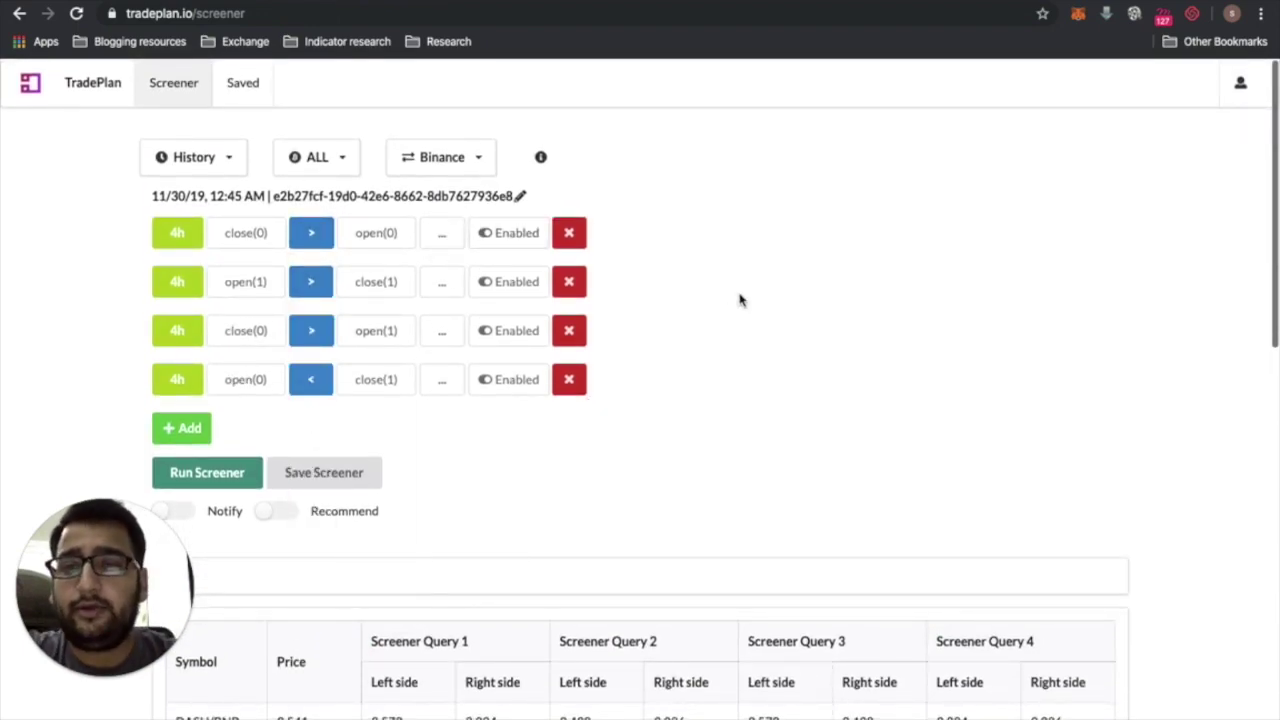
{"action": "left_click", "coordinate": [520, 2]}
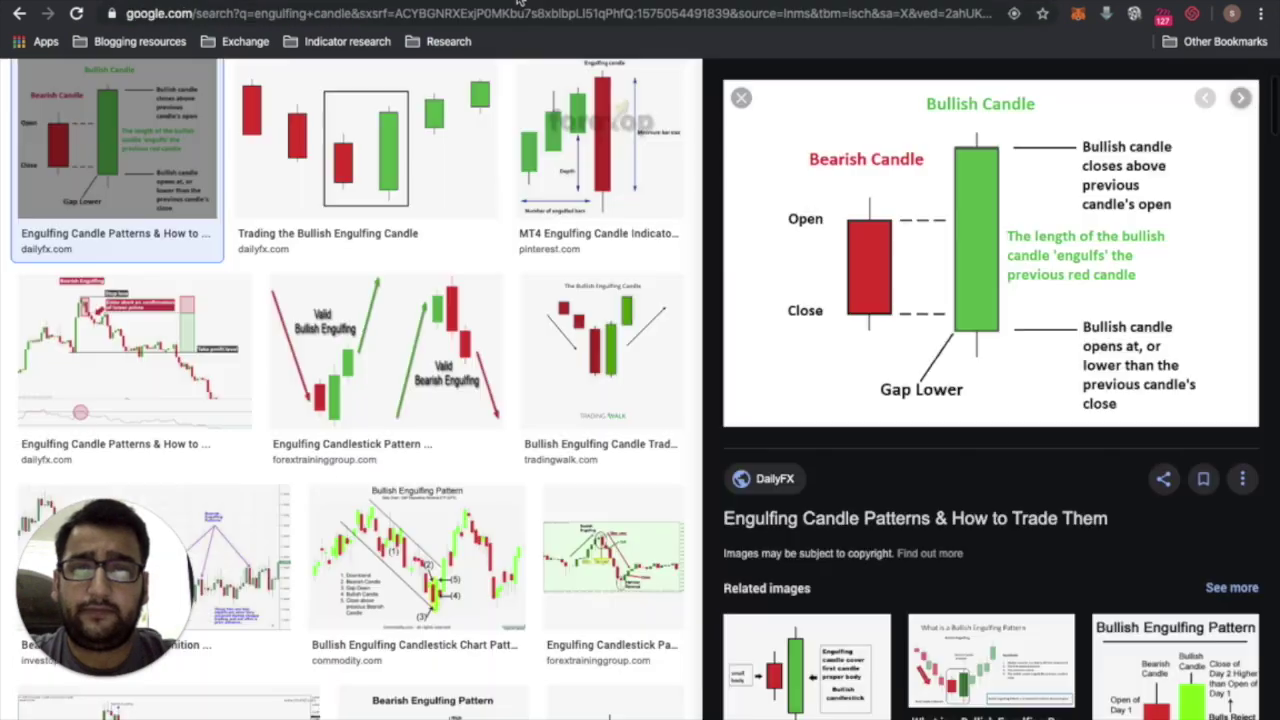
{"action": "scroll", "coordinate": [302, 98], "scroll_direction": "up", "scroll_amount": 2}
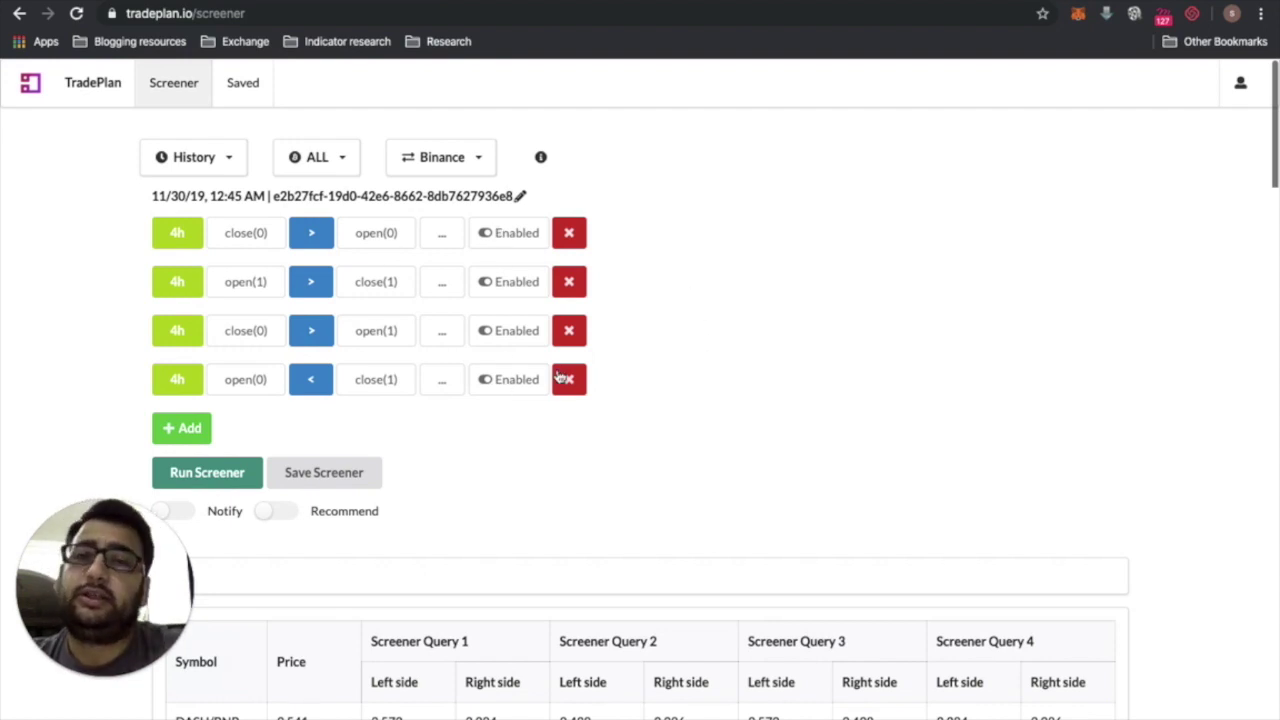
Step: Inspect the second condition's comparison choices, leaving its '>' operator unchanged
{"action": "left_click", "coordinate": [311, 281]}
{"action": "left_click", "coordinate": [710, 424]}
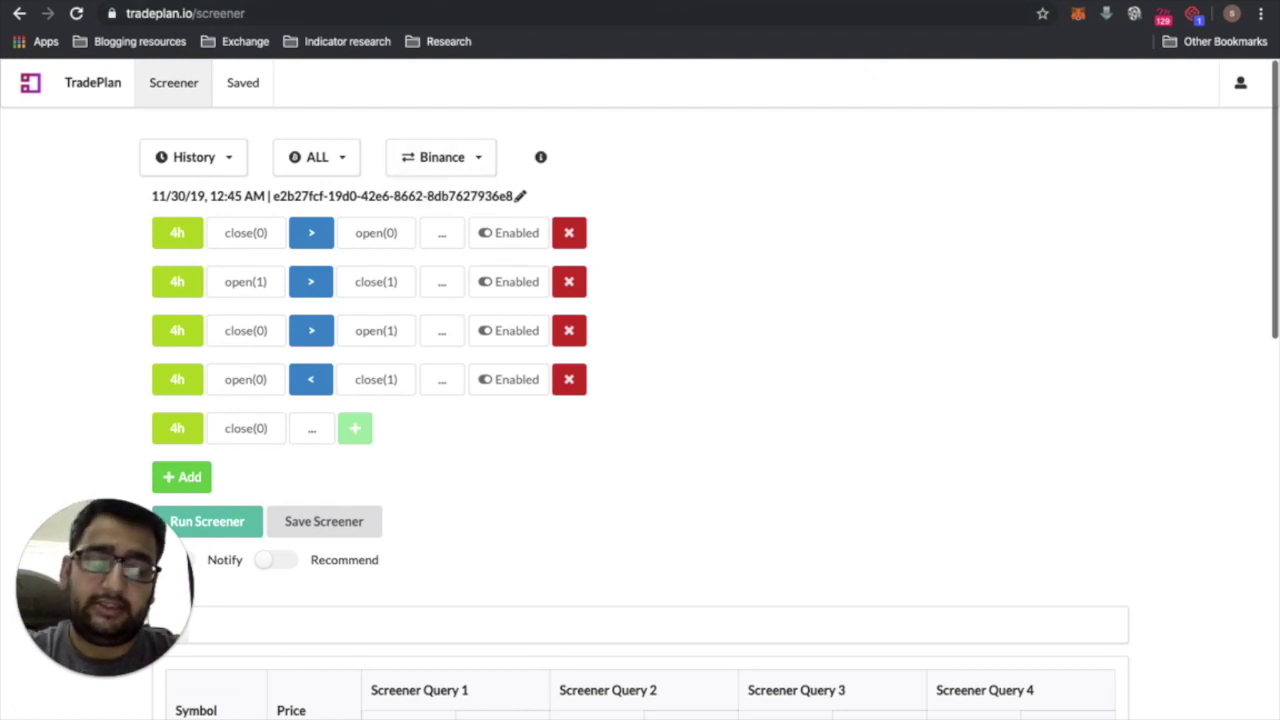
Step: Open tradeplan.co in a new browser tab, trimming the autocompleted policy path
{"action": "key", "text": "ctrl+t"}
{"action": "type", "text": "tradep"}
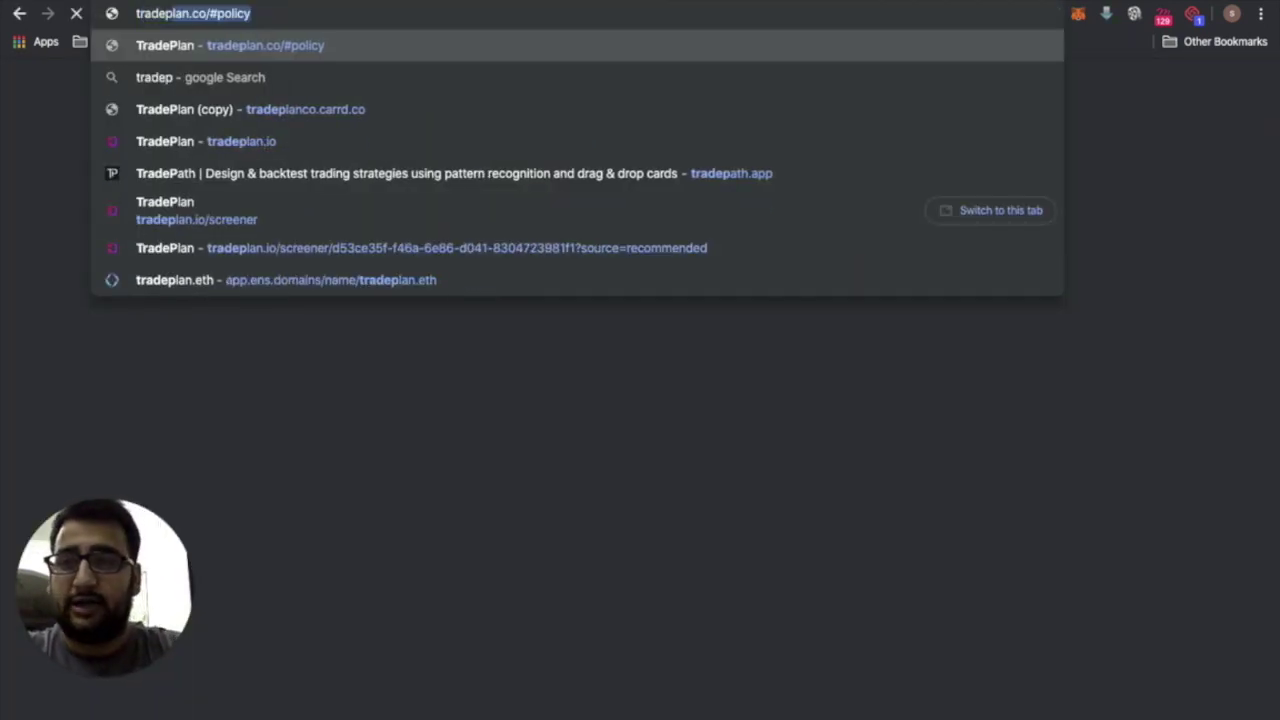
{"action": "key", "text": "Right"}
{"action": "key", "text": "BackSpace"}
{"action": "key", "text": "BackSpace"}
{"action": "key", "text": "BackSpace"}
{"action": "key", "text": "BackSpace"}
{"action": "key", "text": "BackSpace"}
{"action": "key", "text": "BackSpace"}
{"action": "key", "text": "BackSpace"}
{"action": "key", "text": "BackSpace"}
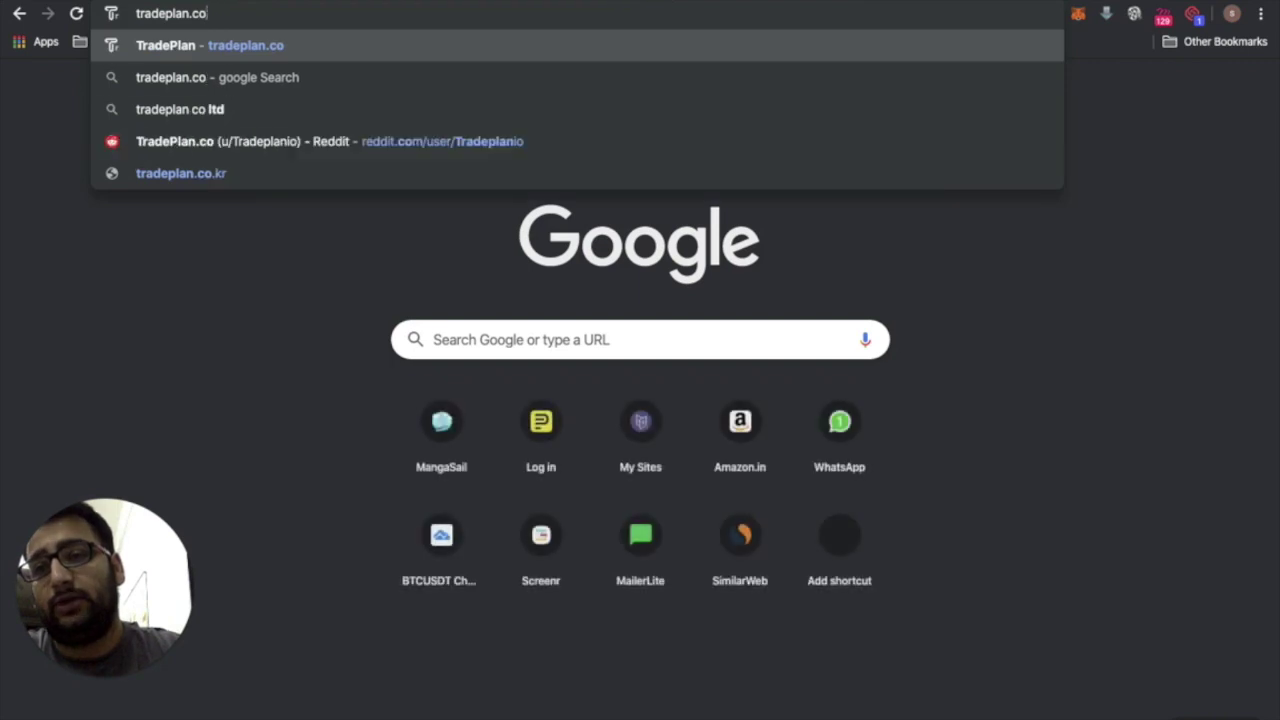
{"action": "key", "text": "Return"}
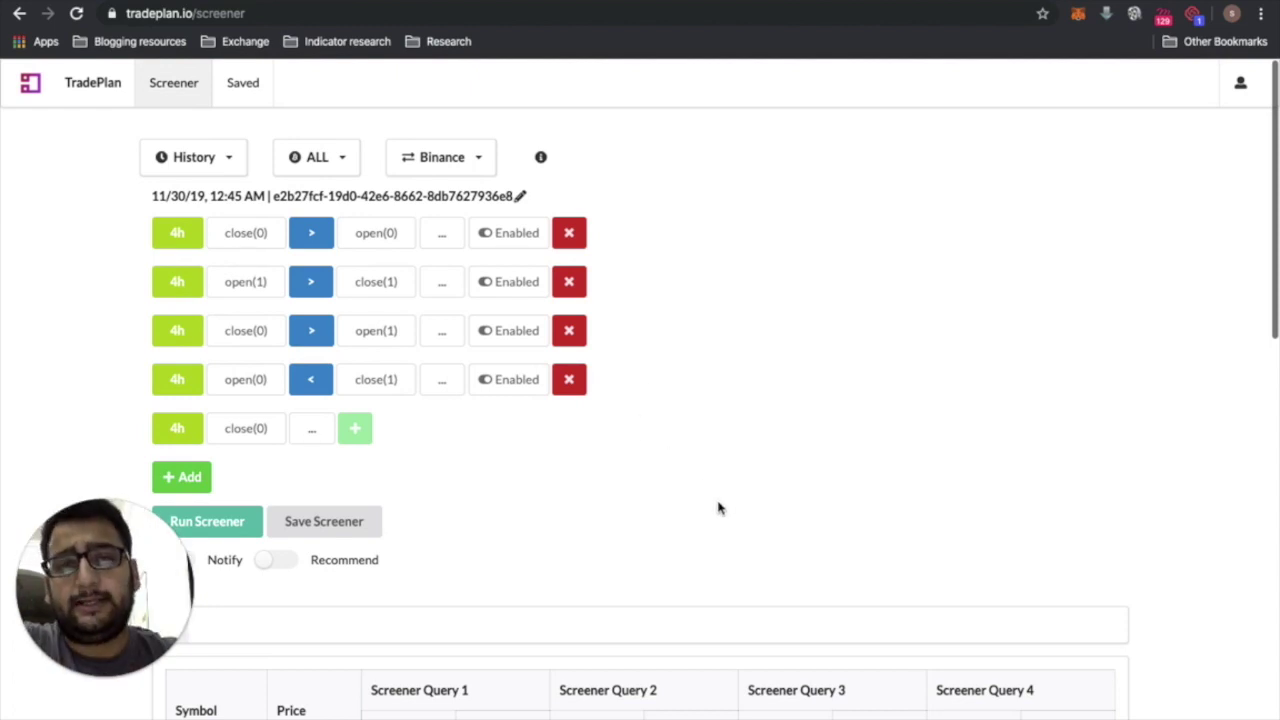
Step: Scroll through the tradeplan.co landing page, then switch back to the screener
{"action": "left_click", "coordinate": [93, 82]}
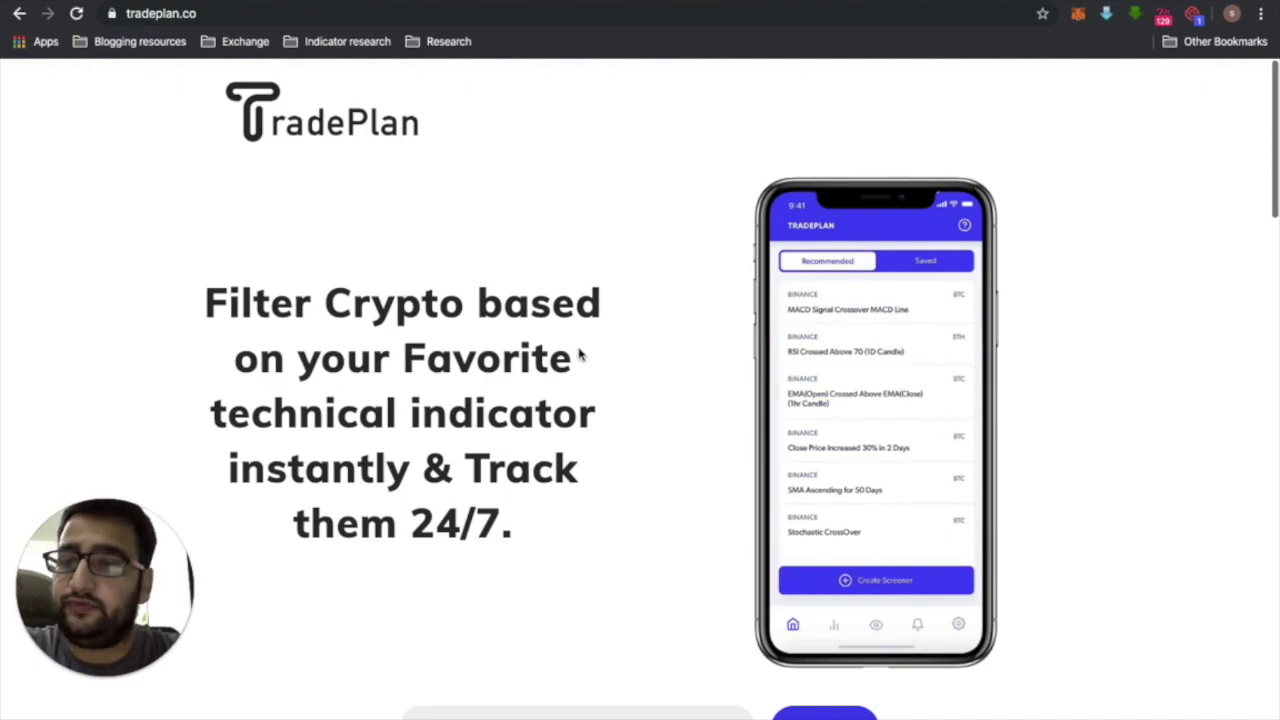
{"action": "scroll", "coordinate": [578, 354], "scroll_direction": "down", "scroll_amount": 13}
{"action": "scroll", "coordinate": [578, 354], "scroll_direction": "down", "scroll_amount": 4}
{"action": "scroll", "coordinate": [578, 354], "scroll_direction": "down", "scroll_amount": 3}
{"action": "scroll", "coordinate": [578, 354], "scroll_direction": "up", "scroll_amount": 1}
{"action": "scroll", "coordinate": [578, 354], "scroll_direction": "up", "scroll_amount": 5}
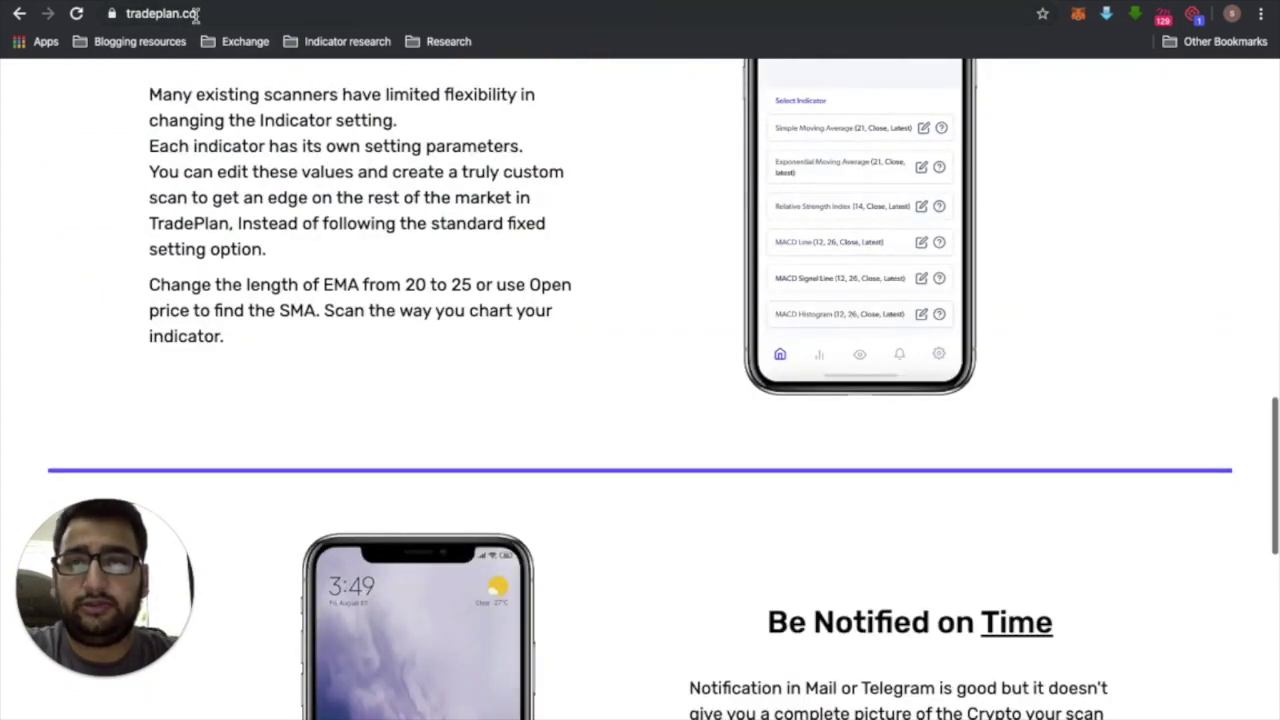
{"action": "left_click", "coordinate": [268, 3]}
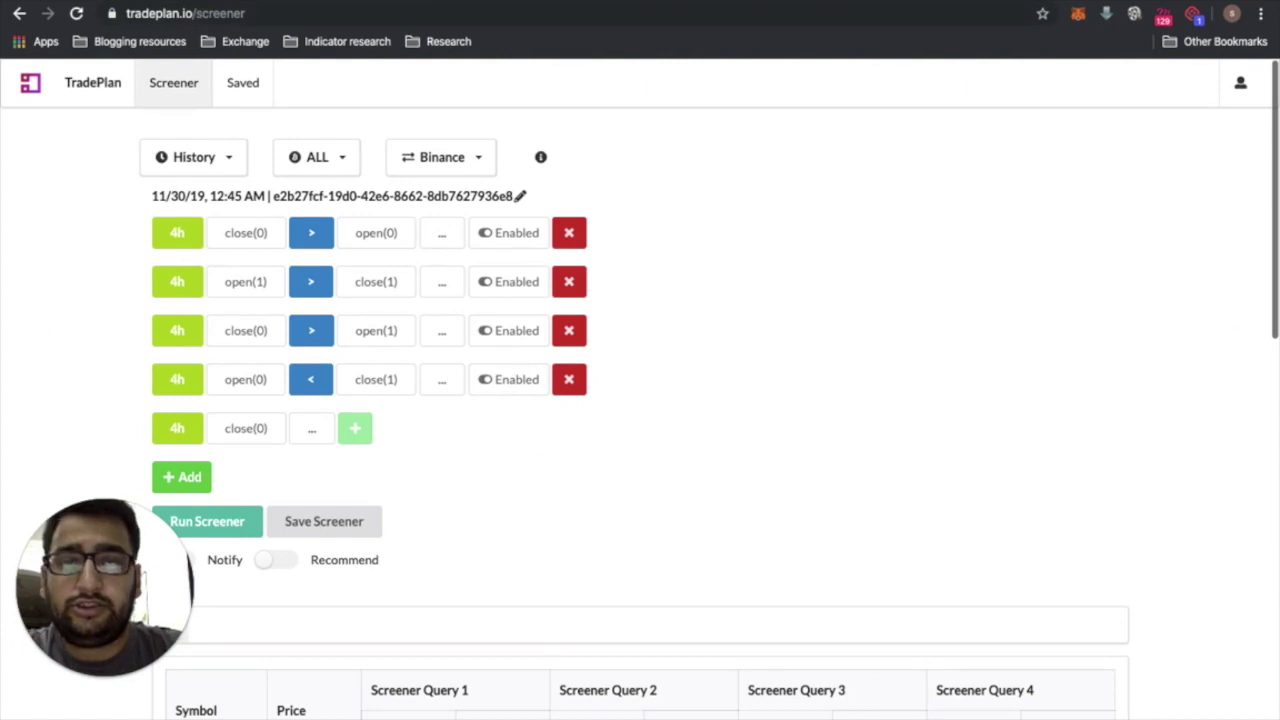
Step: Revisit and scroll the landing page again before returning to the screener app page
{"action": "key", "text": "ctrl+shift+Tab"}
{"action": "scroll", "coordinate": [679, 221], "scroll_direction": "up", "scroll_amount": 10}
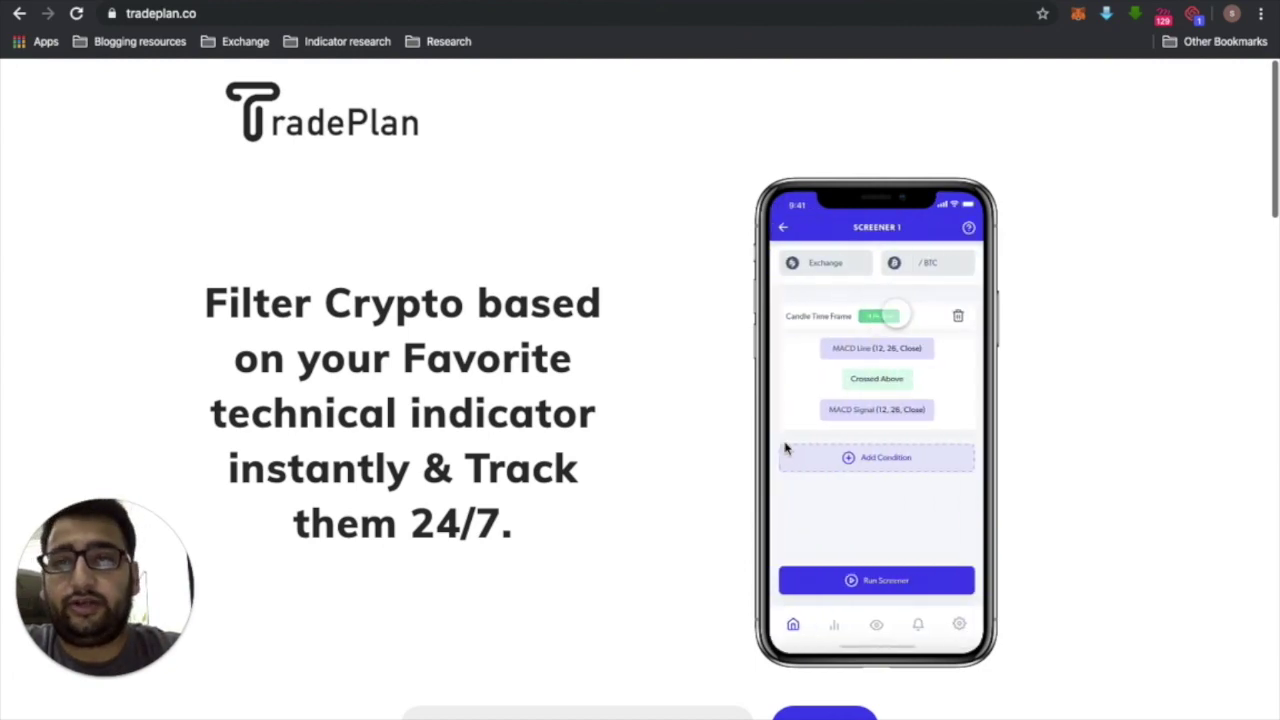
{"action": "scroll", "coordinate": [785, 449], "scroll_direction": "down", "scroll_amount": 3}
{"action": "scroll", "coordinate": [785, 449], "scroll_direction": "up", "scroll_amount": 2}
{"action": "scroll", "coordinate": [785, 449], "scroll_direction": "down", "scroll_amount": 6}
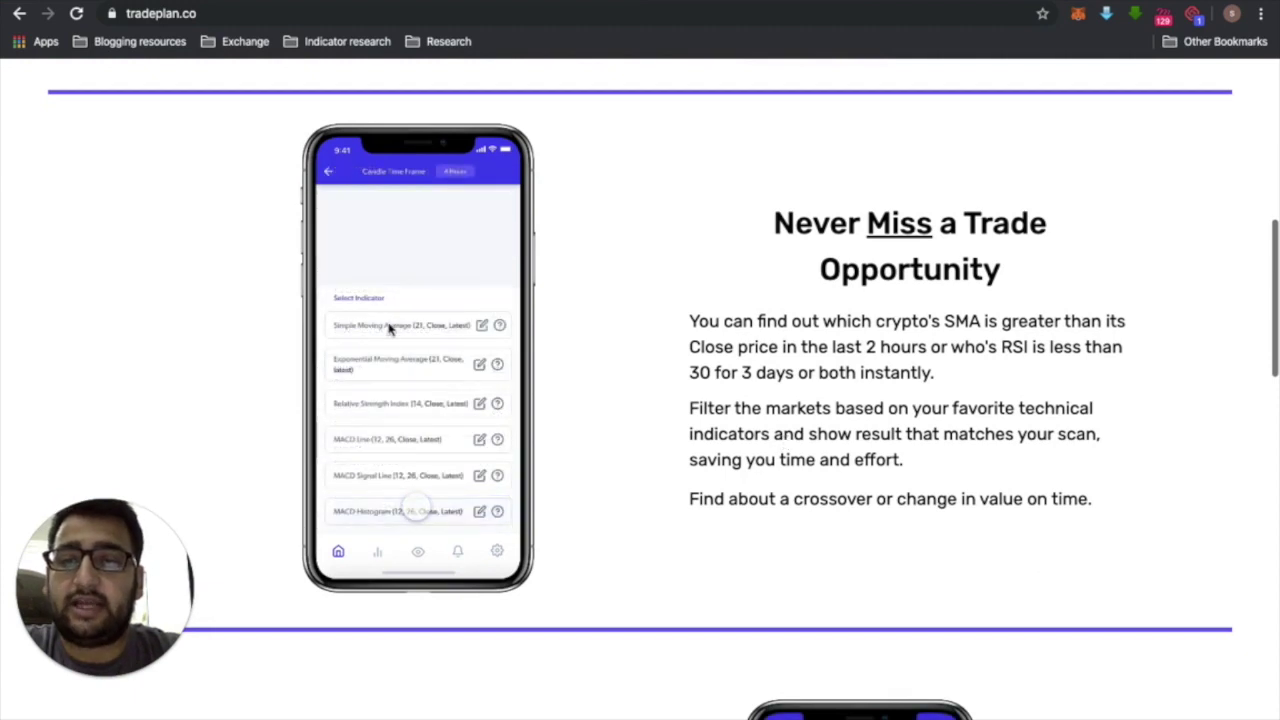
{"action": "left_click", "coordinate": [343, 3]}
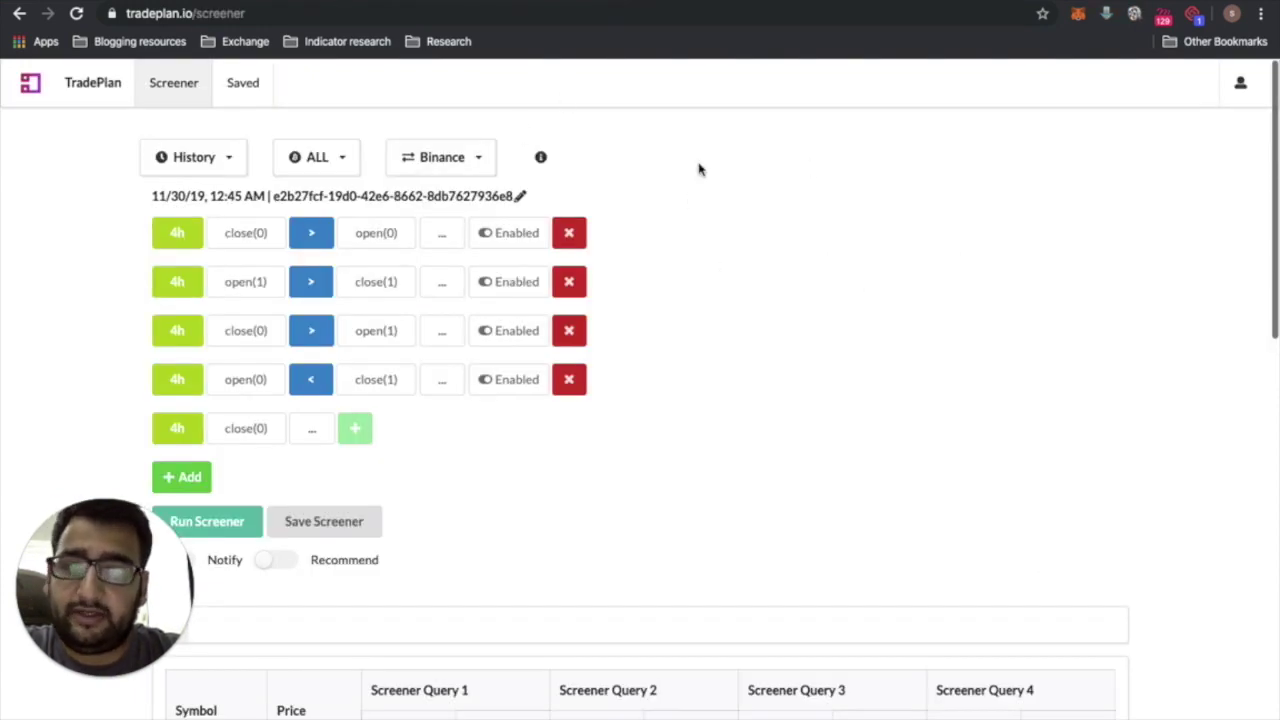
Step: Scroll the tradeplan.co landing page's feature sections down to the beta waiting-list signup
{"action": "left_click", "coordinate": [811, 6]}
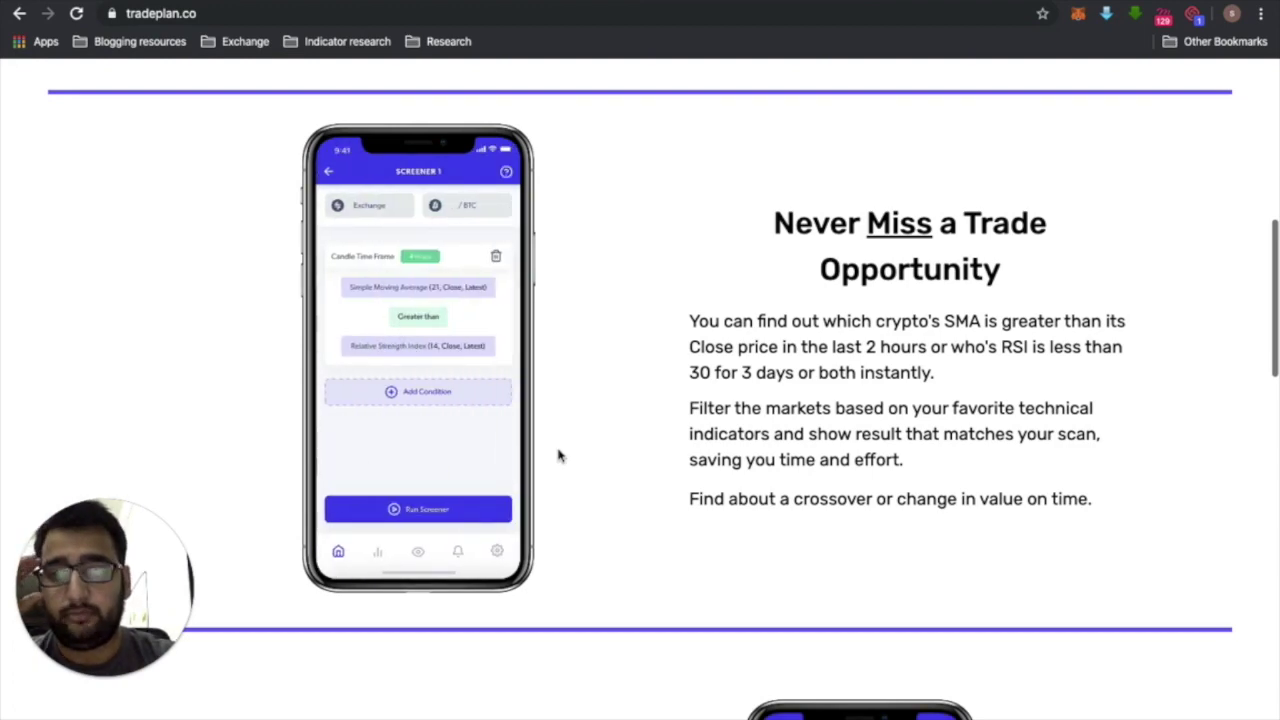
{"action": "scroll", "coordinate": [557, 451], "scroll_direction": "down", "scroll_amount": 5}
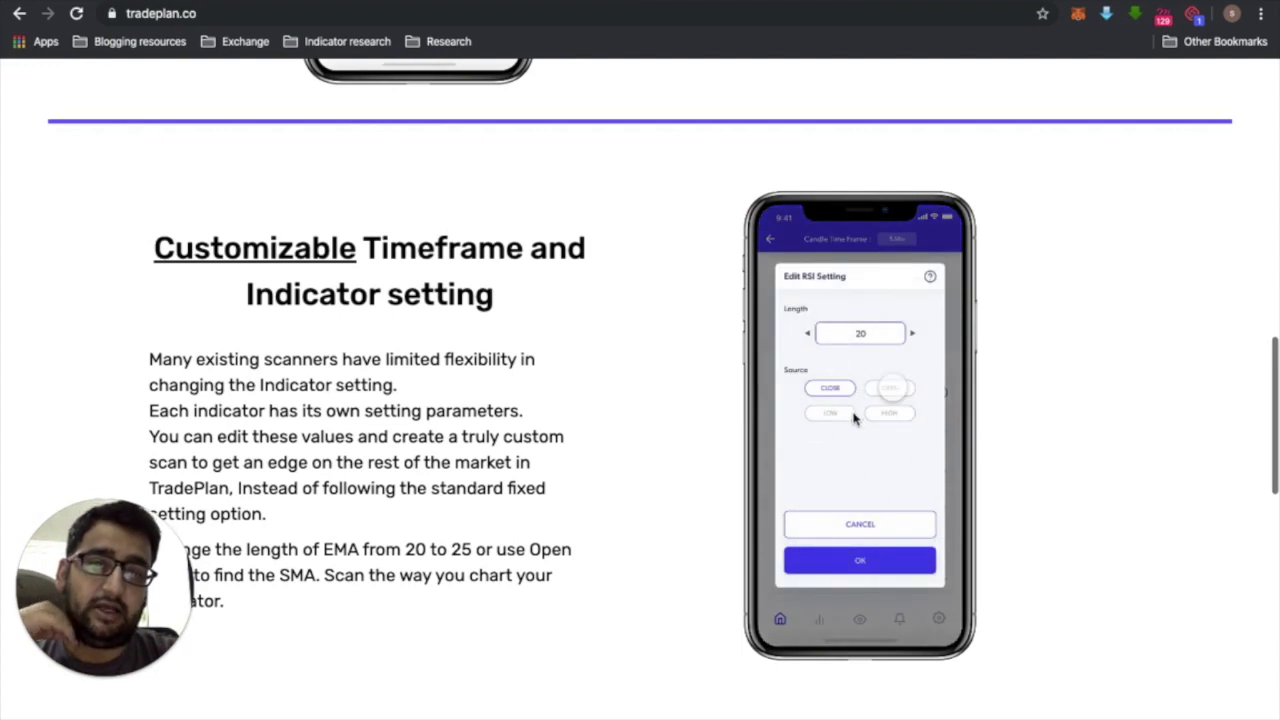
{"action": "scroll", "coordinate": [855, 418], "scroll_direction": "down", "scroll_amount": 2}
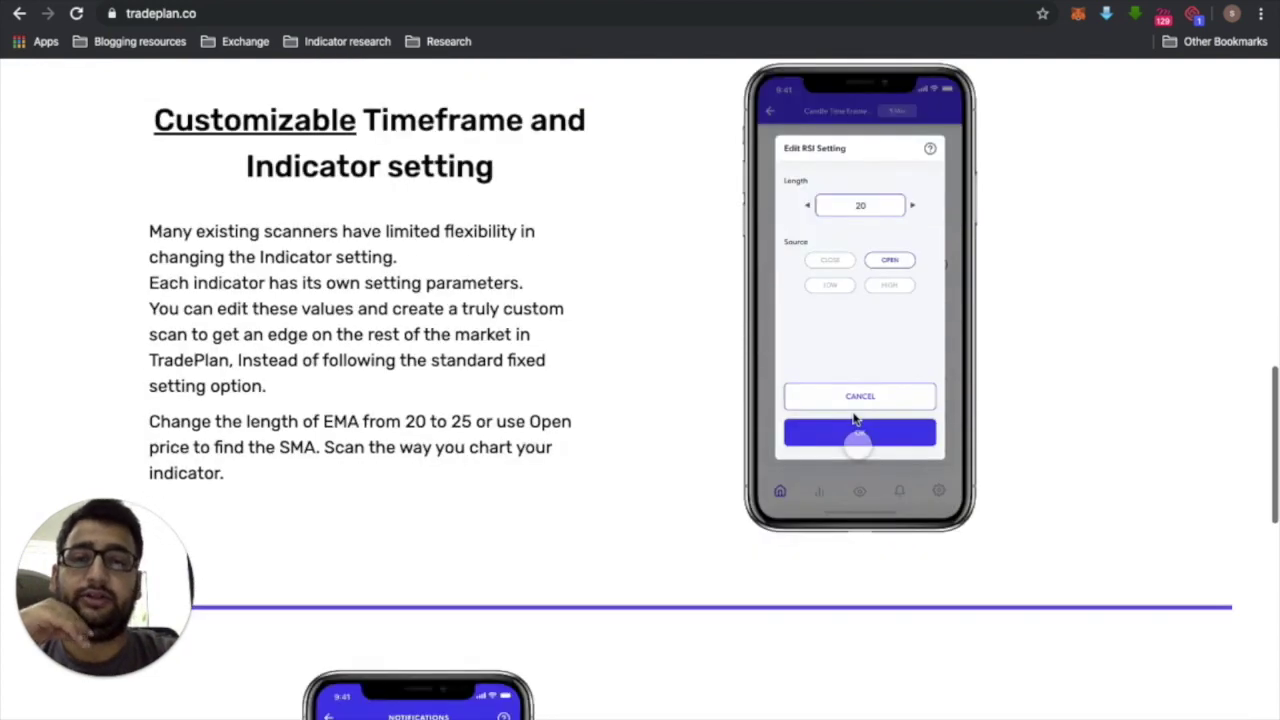
{"action": "scroll", "coordinate": [855, 418], "scroll_direction": "down", "scroll_amount": 3}
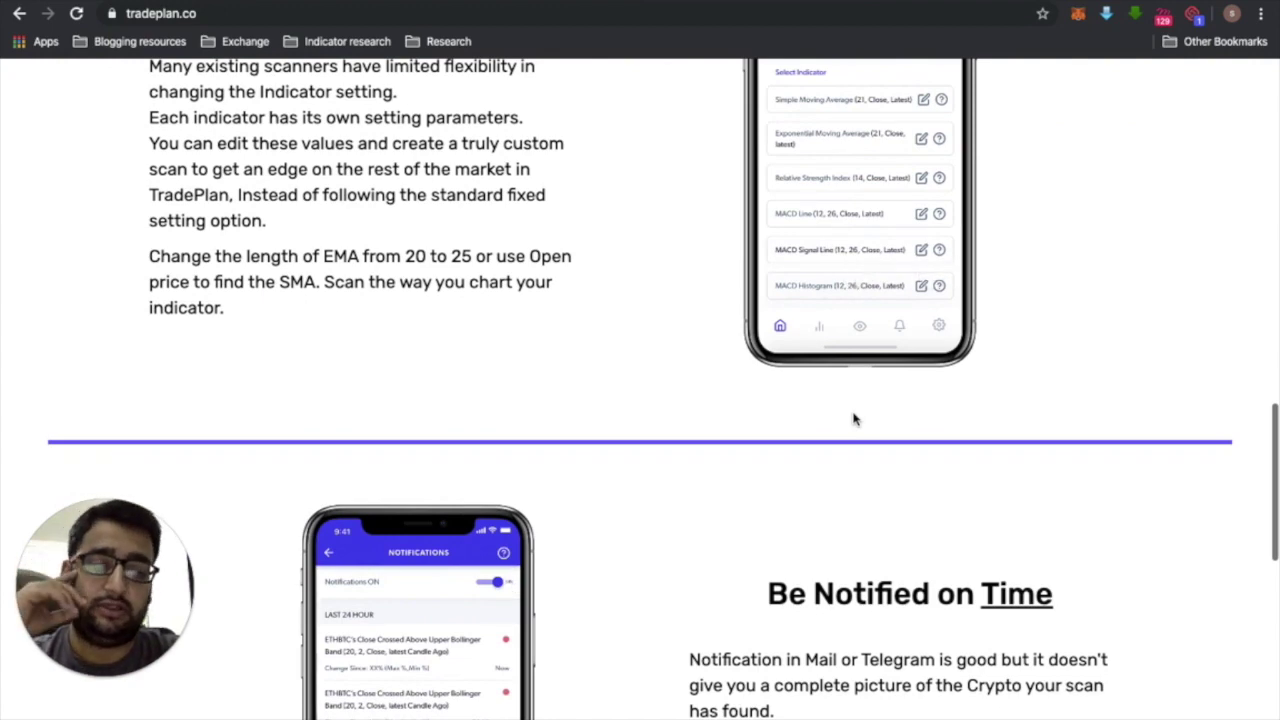
{"action": "scroll", "coordinate": [855, 418], "scroll_direction": "down", "scroll_amount": 1}
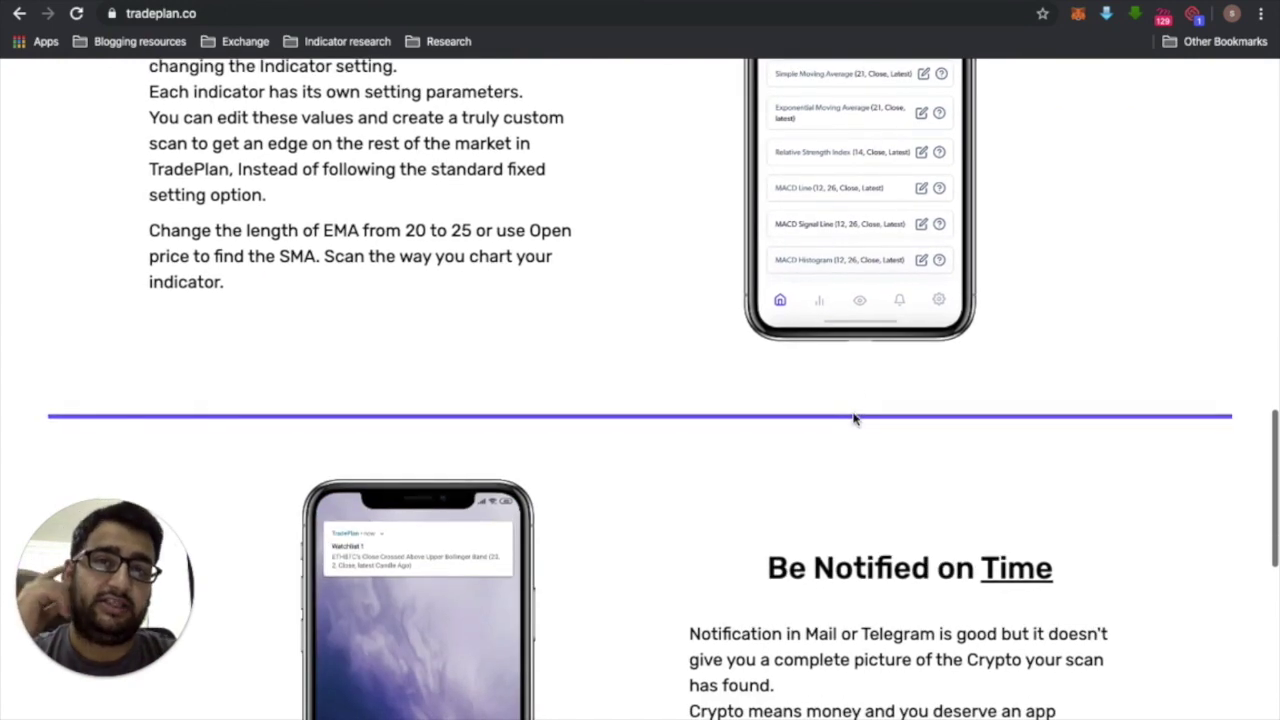
{"action": "scroll", "coordinate": [855, 418], "scroll_direction": "down", "scroll_amount": 5}
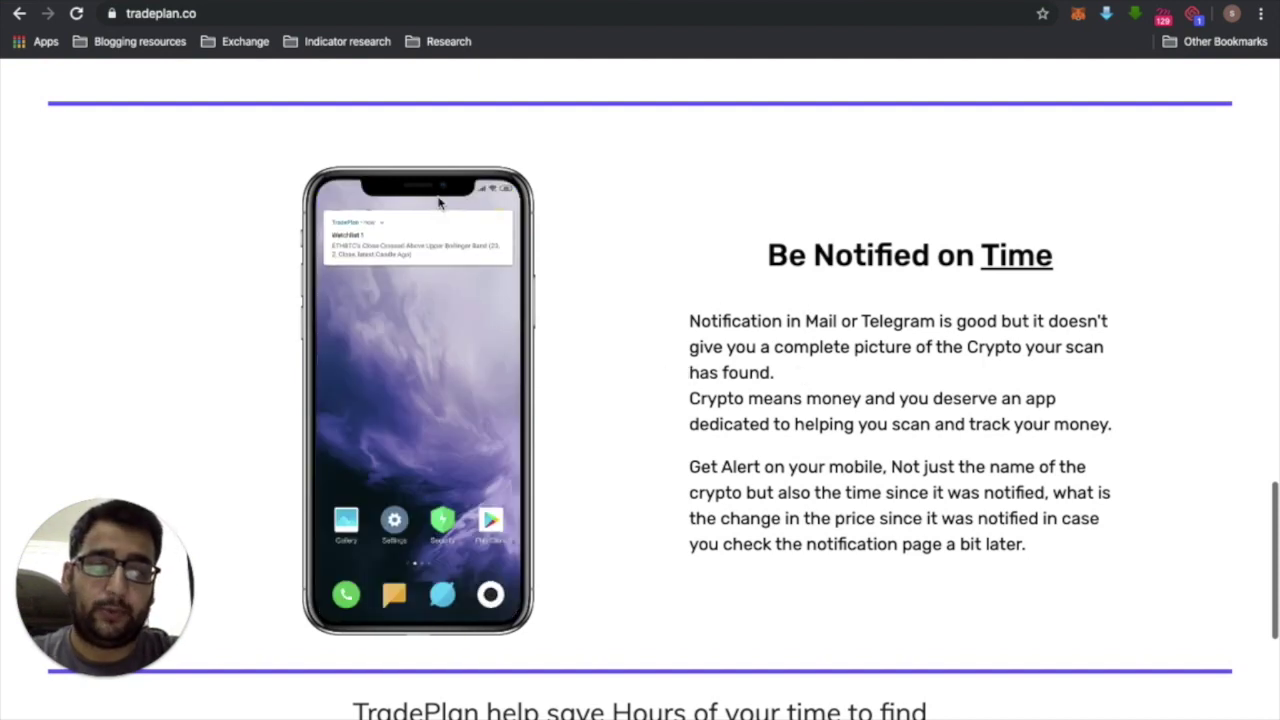
{"action": "scroll", "coordinate": [438, 203], "scroll_direction": "down", "scroll_amount": 5}
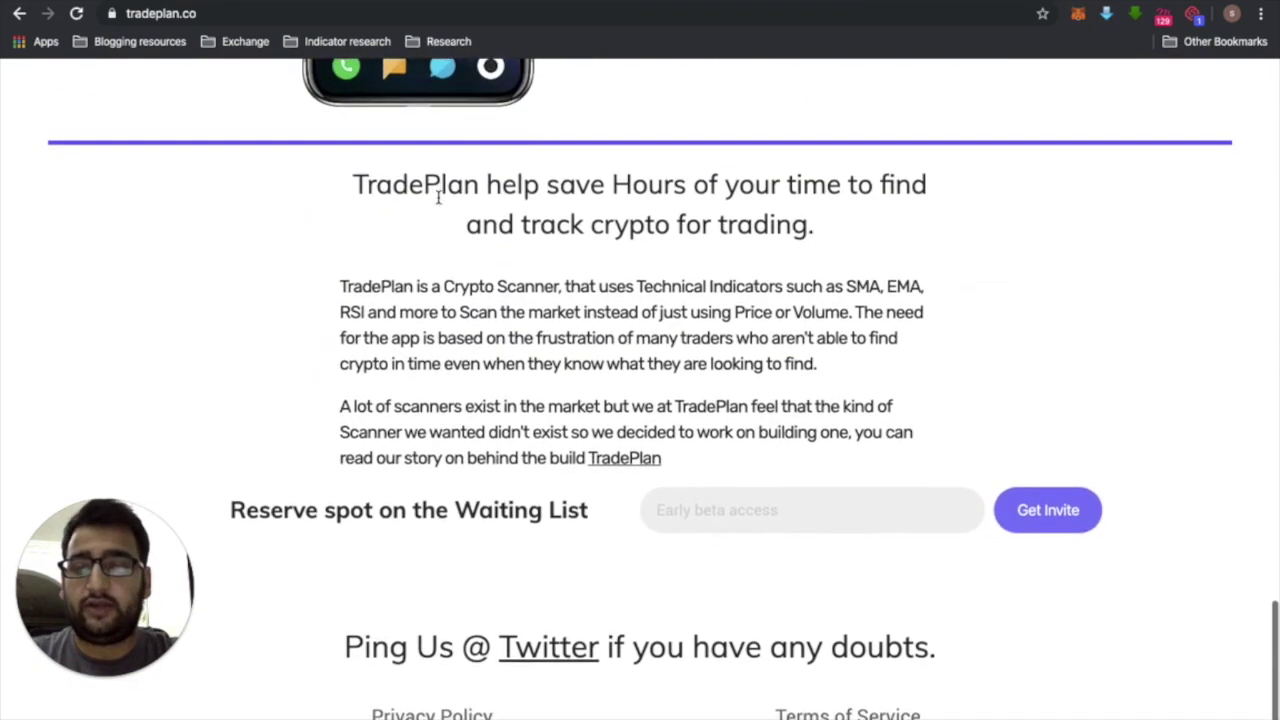
{"action": "scroll", "coordinate": [438, 203], "scroll_direction": "up", "scroll_amount": 15}
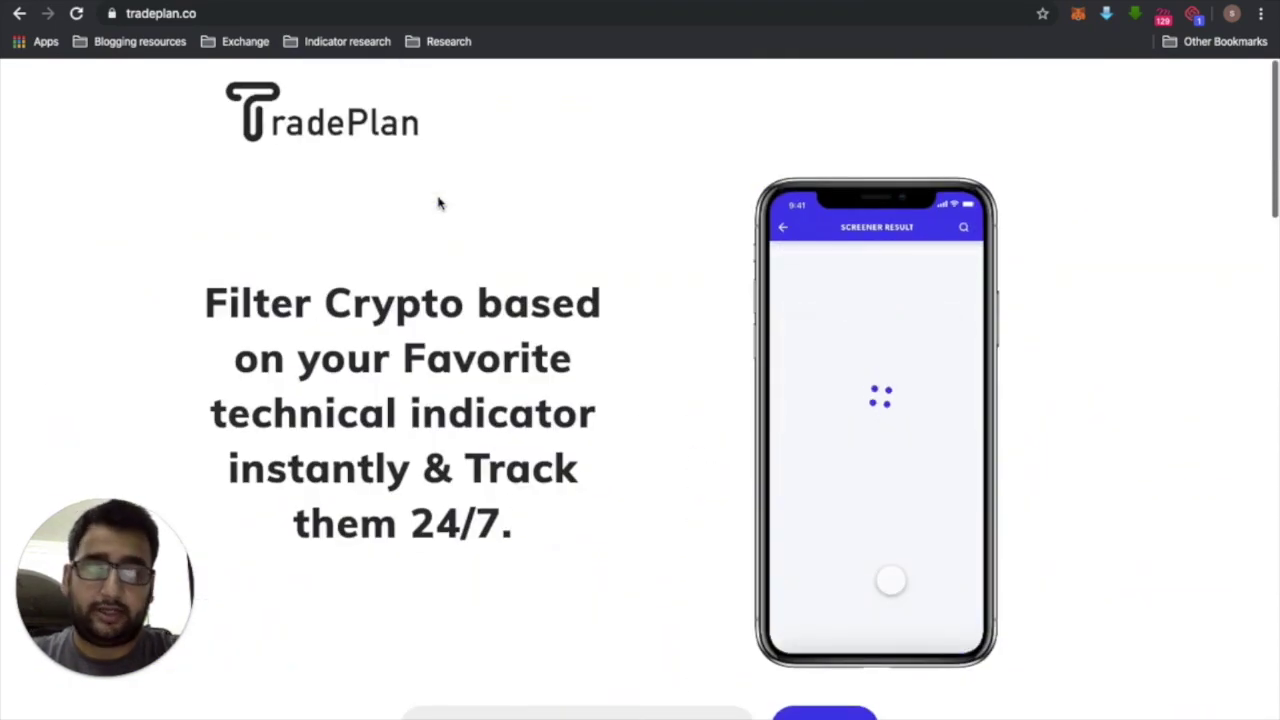